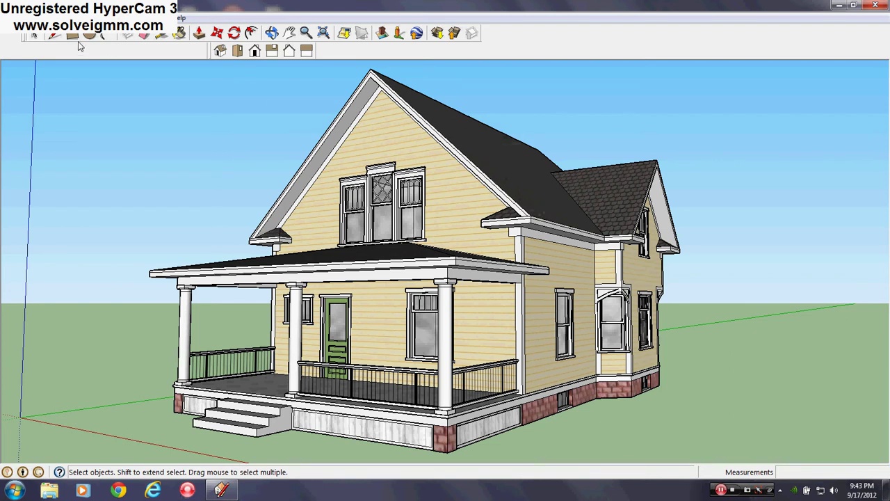
Step: Examine the front porch of the house, including its steps, foundation skirting and the corner by the brick pier
left_click(54, 34)
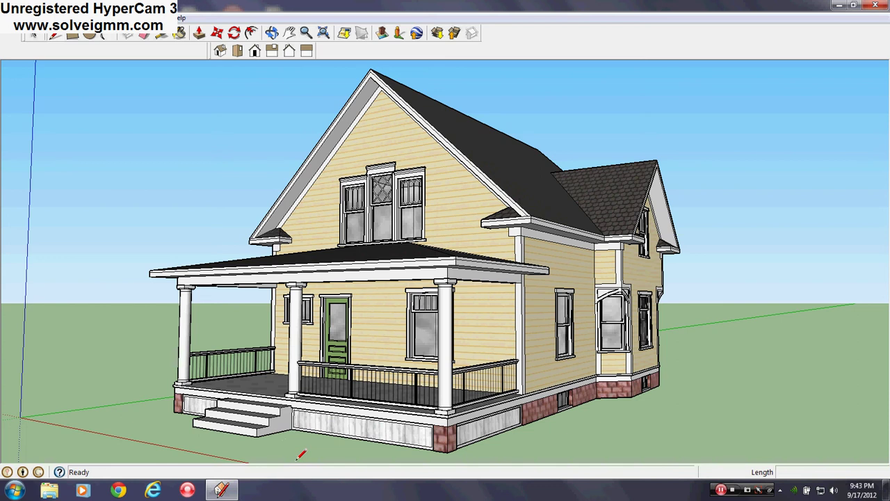
mouse_move(233, 407)
middle_mouse_down()
mouse_move(363, 423)
mouse_move(488, 422)
mouse_move(477, 405)
middle_mouse_up()
scroll(400, 313, "down", 2)
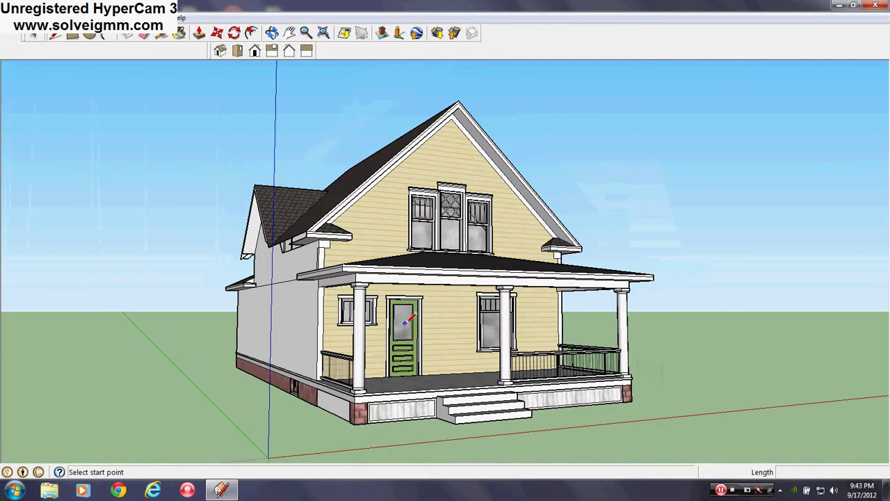
scroll(369, 423, "up", 1)
scroll(370, 422, "up", 4)
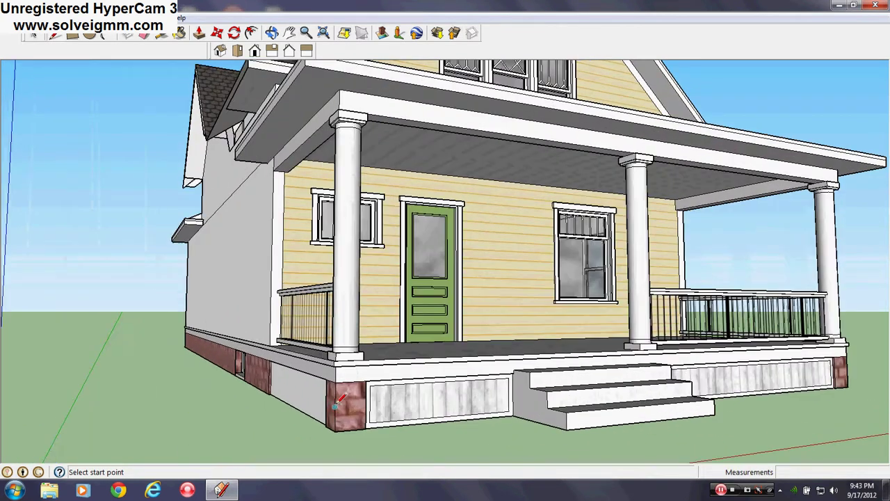
mouse_move(369, 423)
middle_mouse_down()
mouse_move(441, 432)
mouse_move(592, 362)
middle_mouse_up()
scroll(431, 430, "down", 2)
scroll(431, 428, "up", 2)
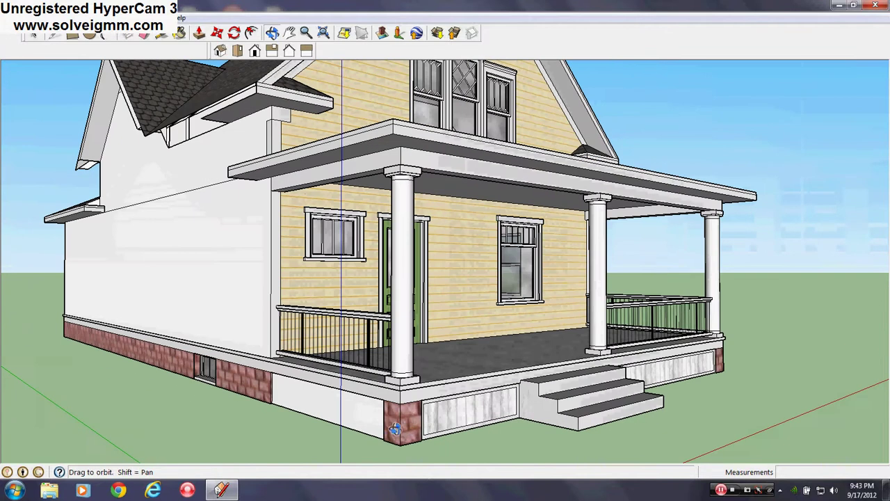
scroll(411, 450, "up", 5)
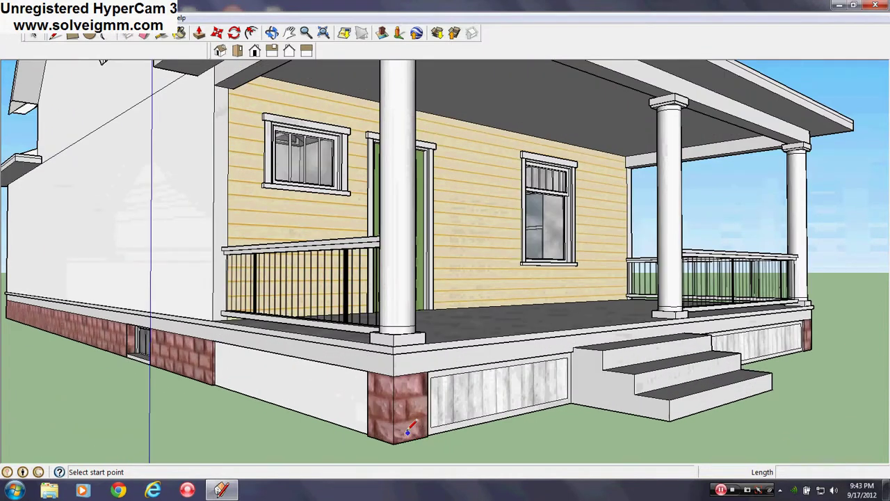
middle_click_drag(409, 433, 410, 443)
scroll(416, 378, "down", 3)
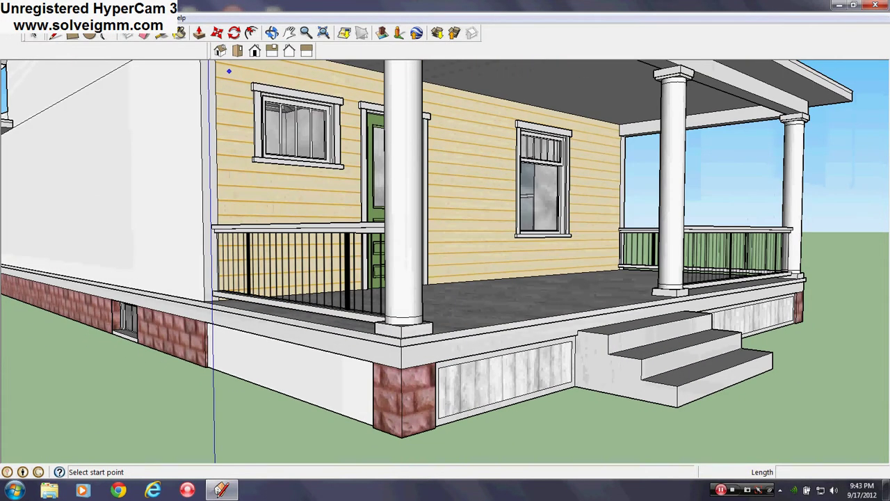
Step: Paint the porch's bare side skirting between the brick piers with Color_001 sampled from the porch column
left_click(180, 32)
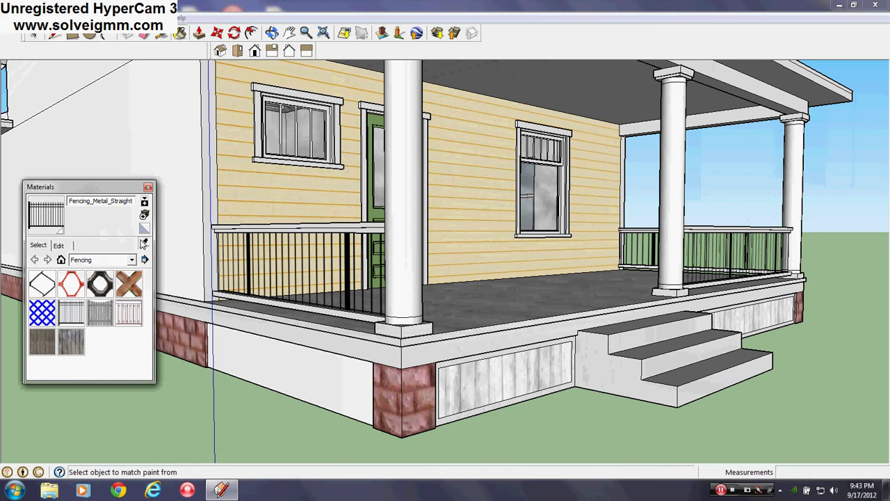
left_click(409, 284)
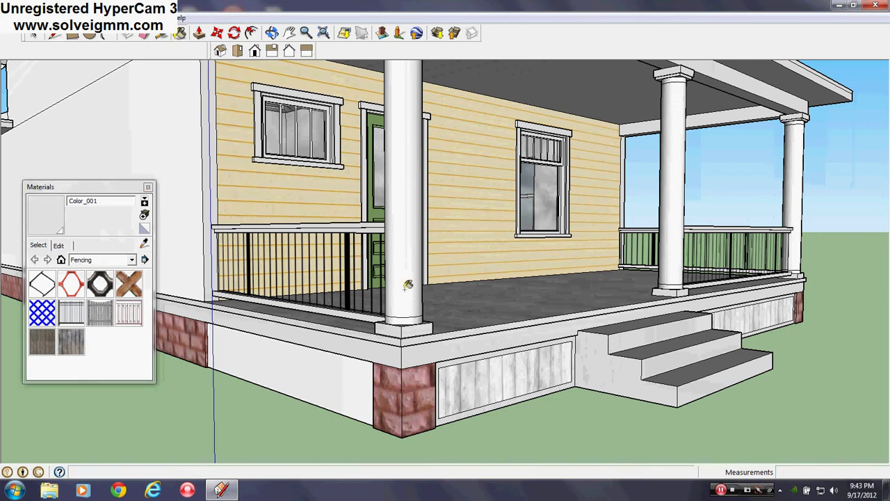
left_click(341, 391)
scroll(391, 395, "up", 5)
middle_click_drag(391, 393, 518, 229)
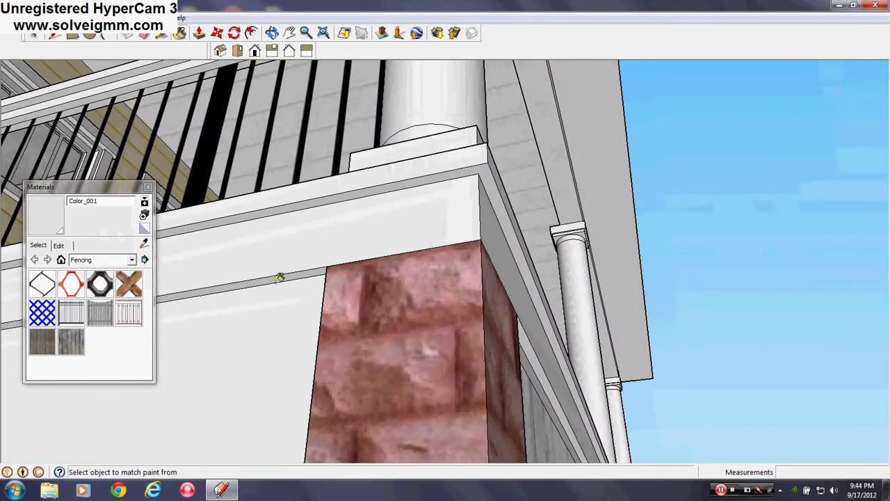
scroll(284, 274, "up", 2)
middle_click_drag(332, 224, 202, 421)
scroll(387, 258, "down", 5)
middle_click_drag(327, 407, 340, 382)
scroll(341, 382, "up", 1)
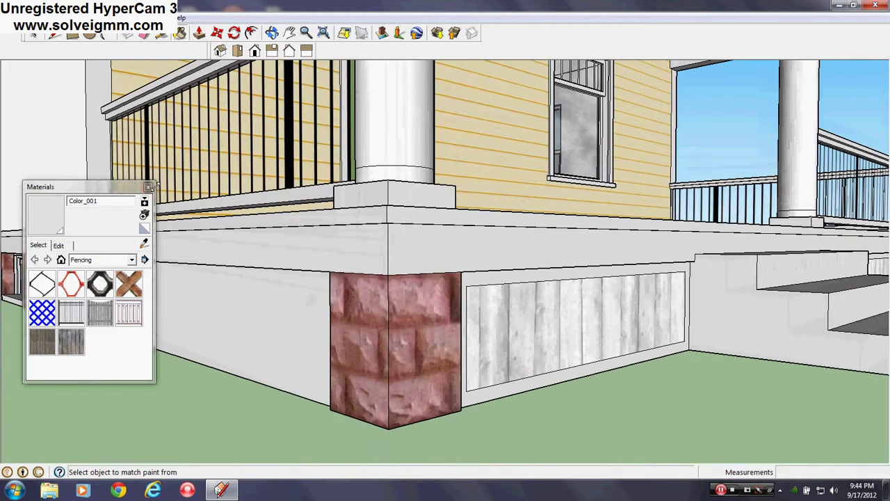
left_click(148, 186)
Step: Offset the side skirting face's edges inward to match the border width of the front skirting panel
left_click(251, 33)
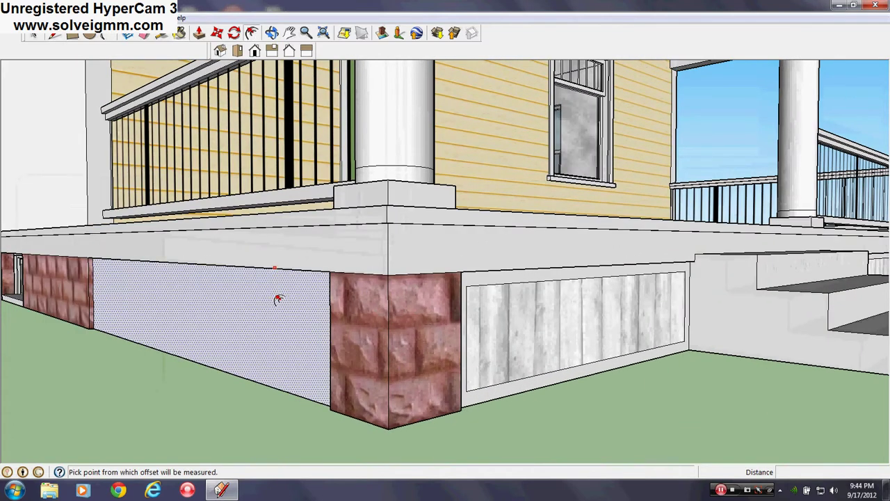
left_click(278, 300)
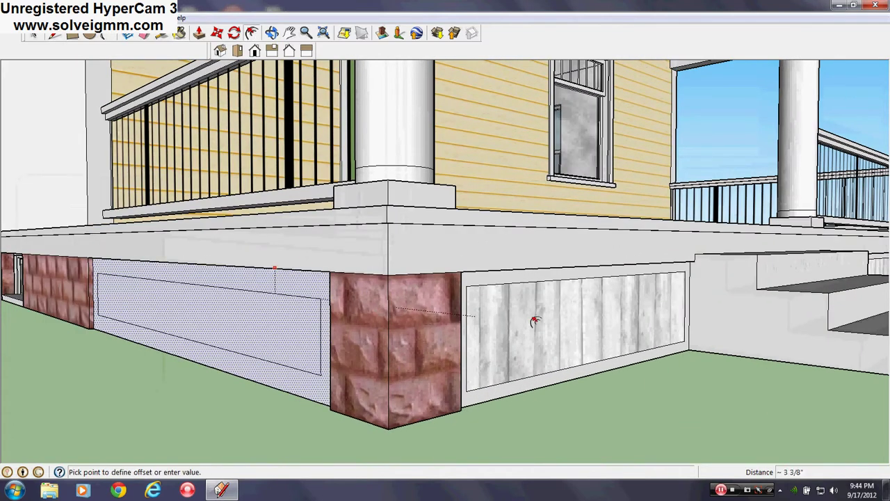
left_click(685, 279)
Step: Sample the [Fencing_Wood_Old]1 material from the front skirting panel for use on the inset side panel
mouse_move(526, 342)
middle_mouse_down()
mouse_move(401, 402)
mouse_move(442, 387)
middle_mouse_up()
scroll(402, 402, "up", 1)
left_click(180, 33)
left_click(144, 243)
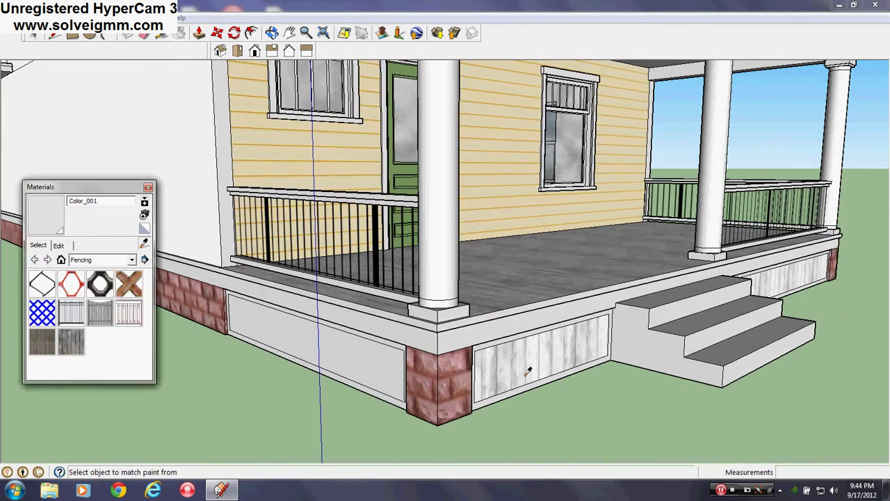
left_click(530, 348, "alt")
scroll(370, 364, "down", 5)
mouse_move(369, 364)
middle_mouse_down()
mouse_move(447, 394)
mouse_move(429, 363)
mouse_move(86, 361)
mouse_move(306, 396)
mouse_move(478, 383)
mouse_move(274, 395)
mouse_move(482, 370)
middle_mouse_up()
scroll(541, 380, "up", 4)
scroll(574, 402, "up", 2)
middle_click_drag(573, 402, 561, 353)
left_click(147, 187)
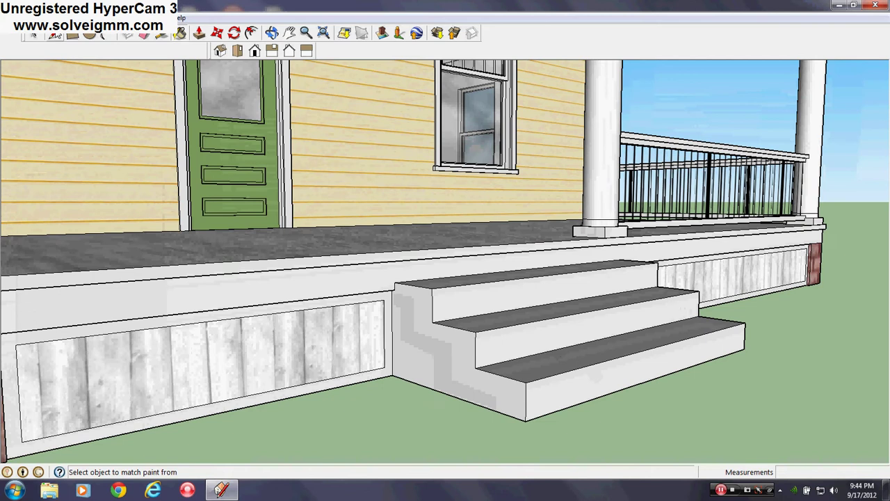
Step: Draw a horizontal line across the top stair riser, 2 inches below the tread's edge
key("l")
left_click(432, 287)
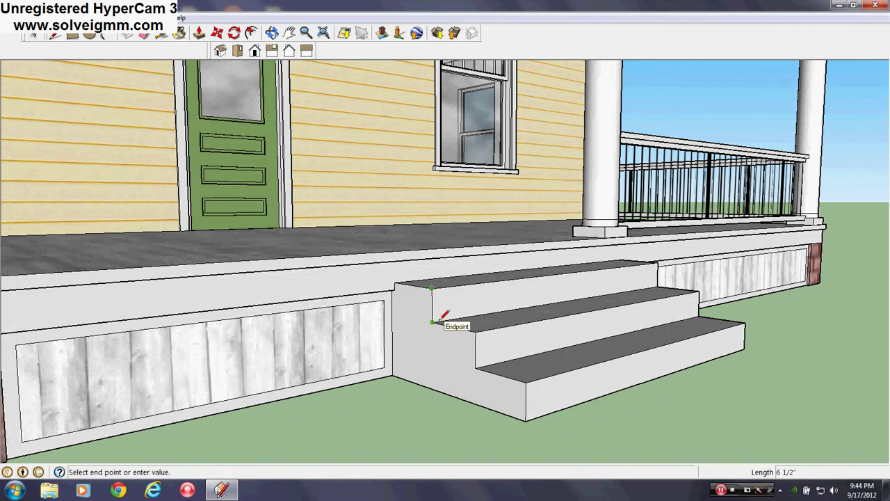
left_click(436, 320)
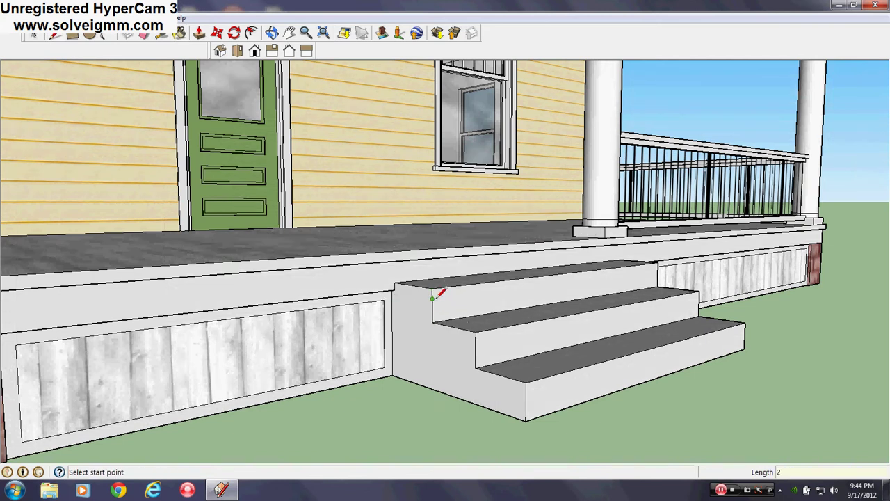
left_click(433, 297)
middle_click_drag(477, 294, 372, 178)
scroll(397, 308, "up", 3)
left_click(408, 311)
Step: Draw lines across both side faces of the top step, continuing the riser line back to the porch
left_click(406, 312)
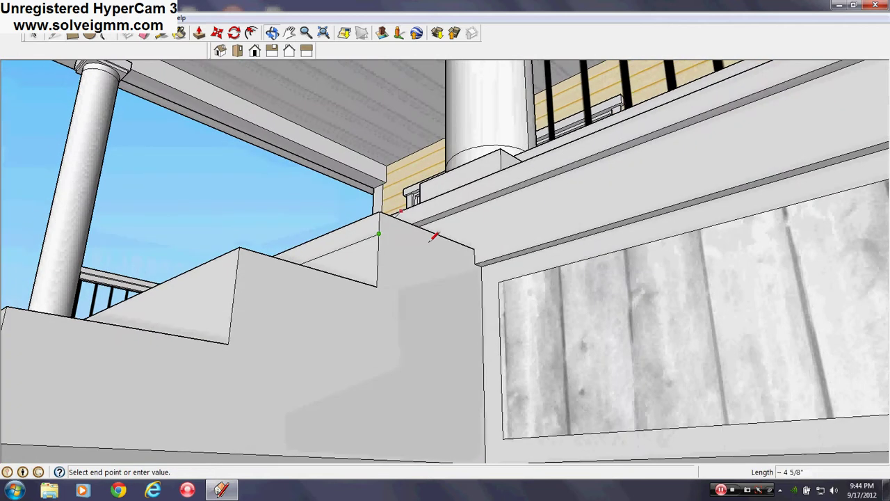
left_click(481, 265)
middle_click_drag(481, 266, 304, 306)
scroll(243, 262, "up", 3)
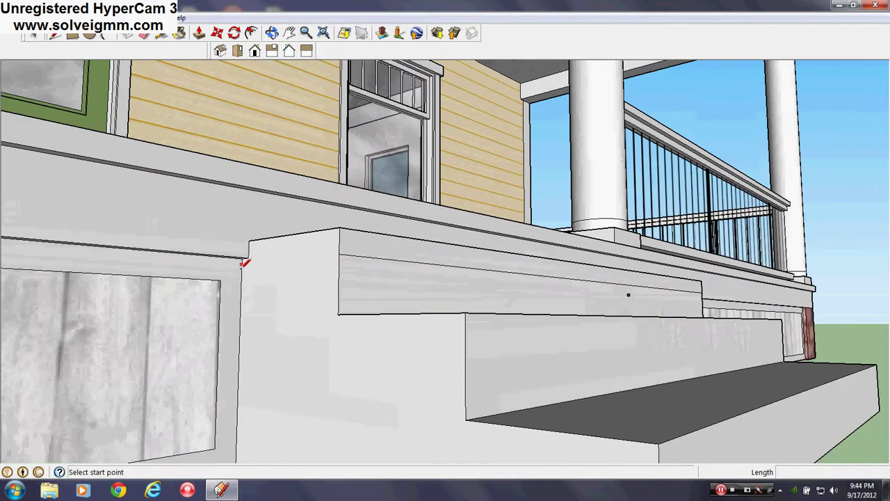
left_click(242, 263)
left_click(340, 255)
scroll(286, 292, "down", 3)
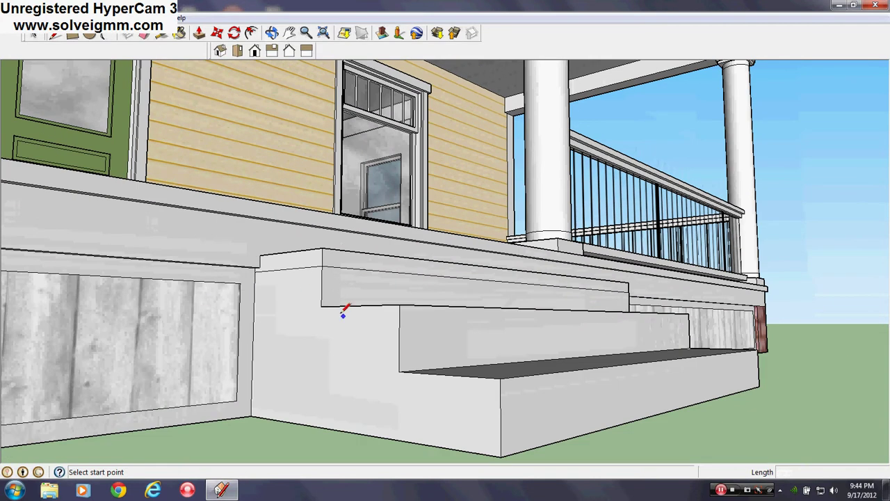
Step: Draw lines 2 inches below the treads across the left side faces of the middle and bottom steps
left_click(321, 324)
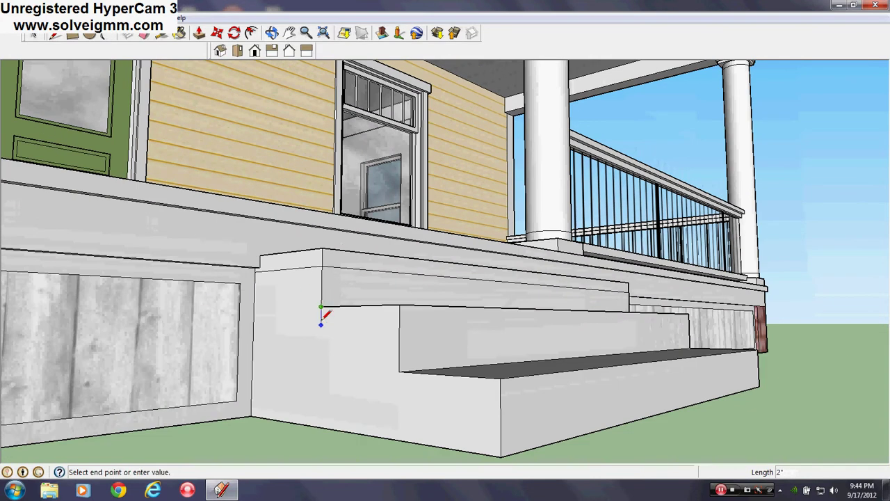
left_click(400, 323)
left_click(399, 393)
left_click(500, 401)
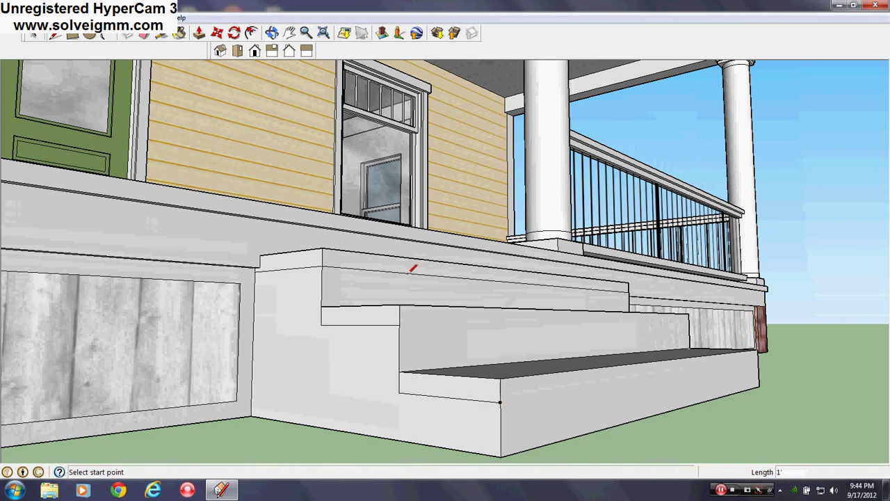
scroll(400, 320, "down", 5)
scroll(417, 375, "up", 10)
scroll(418, 390, "down", 6)
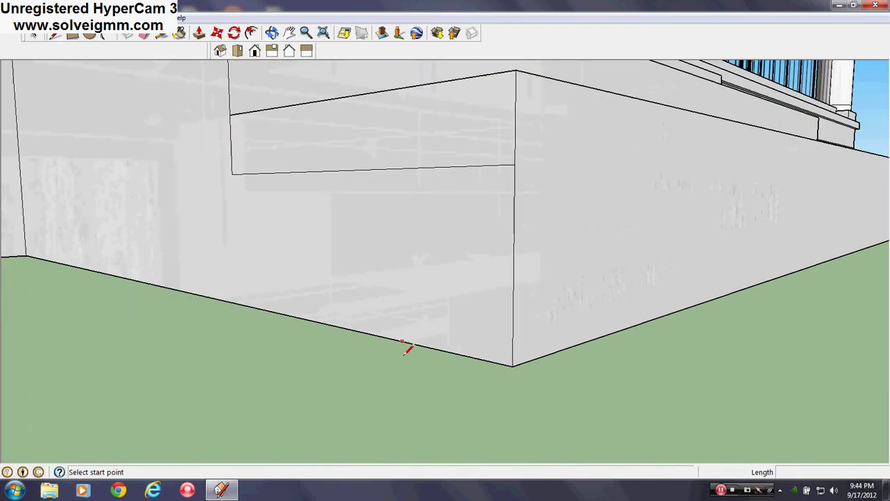
middle_click_drag(427, 308, 457, 359)
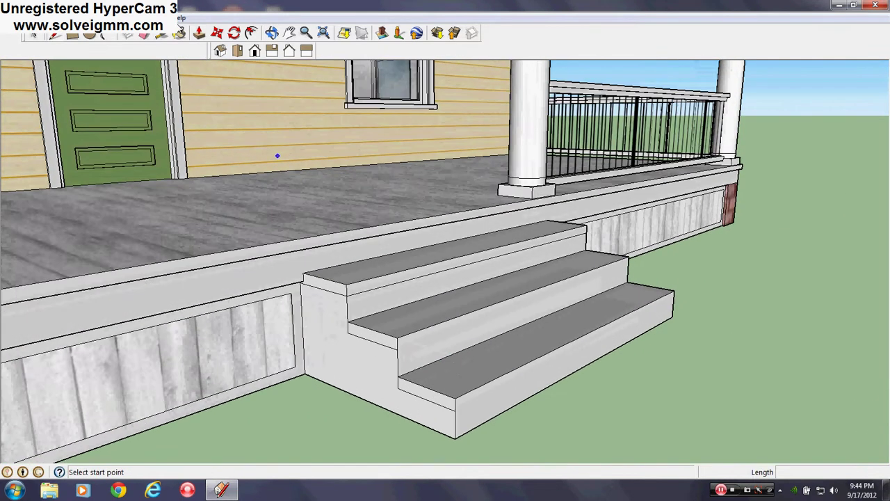
key("b")
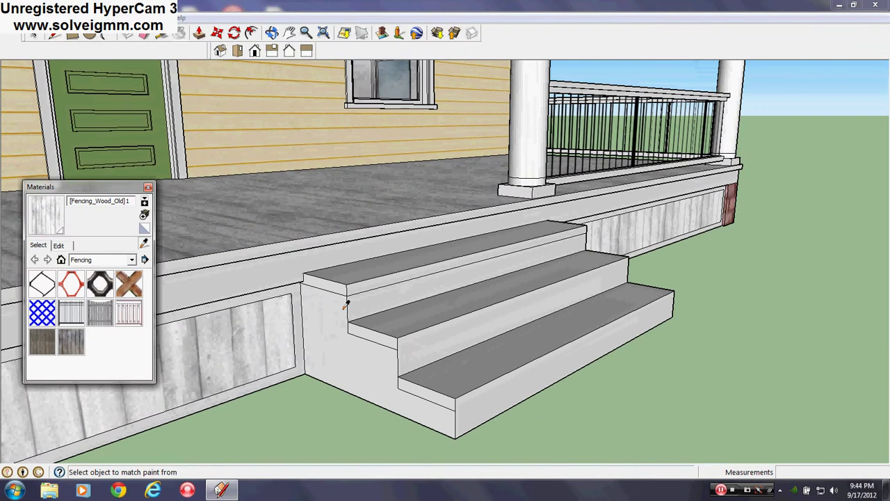
left_click(346, 304, "alt")
left_click(148, 189)
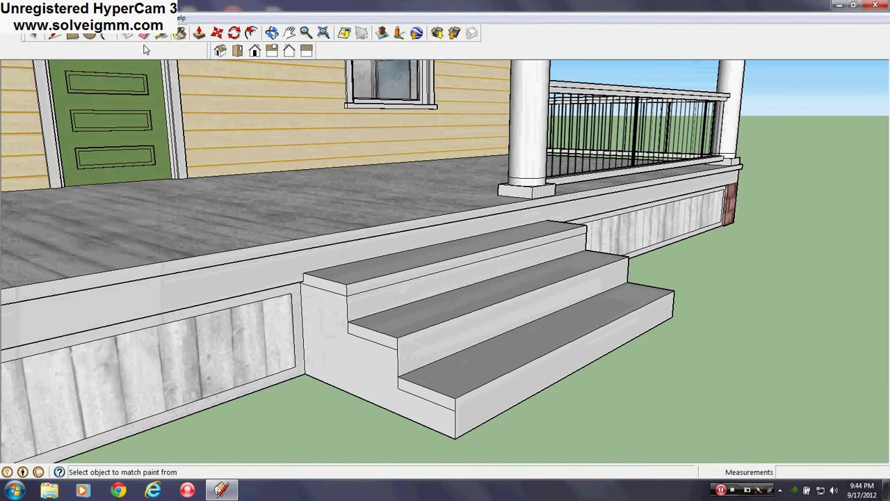
Step: Draw full-width rectangles 2 inches high along the upper front edges of the middle and bottom steps
left_click(55, 33)
left_click(72, 33)
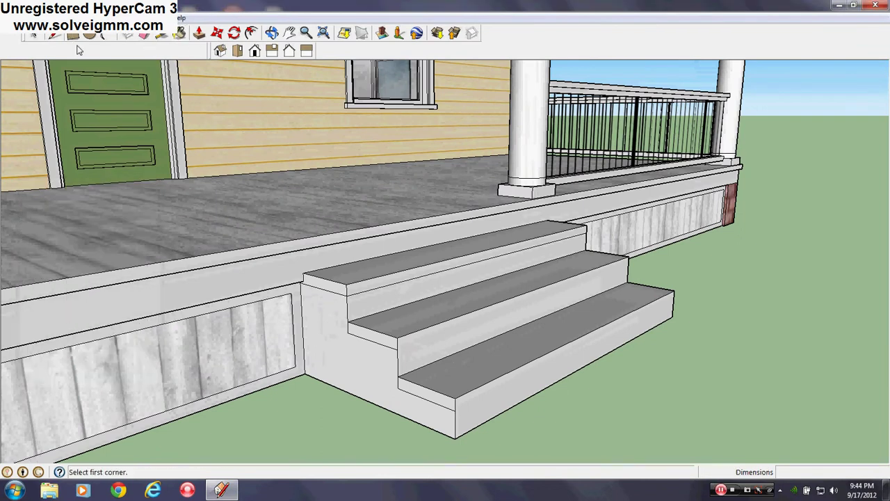
left_click(397, 350)
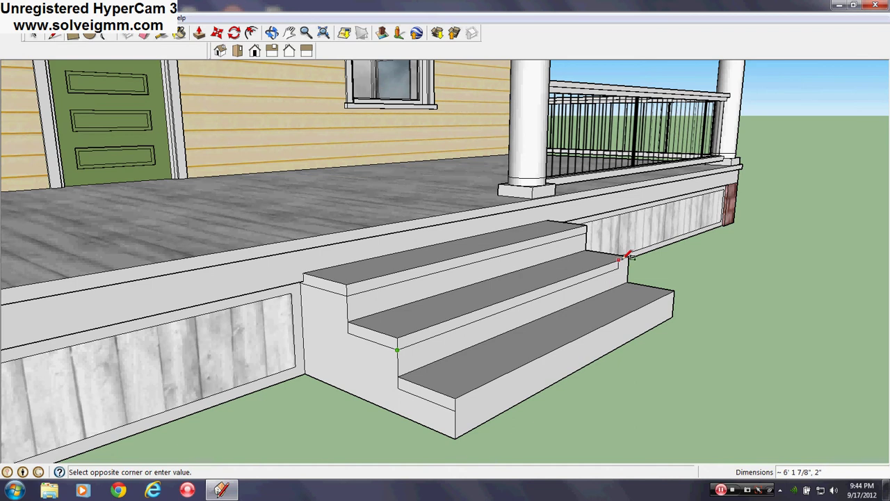
left_click(629, 255)
left_click(457, 407)
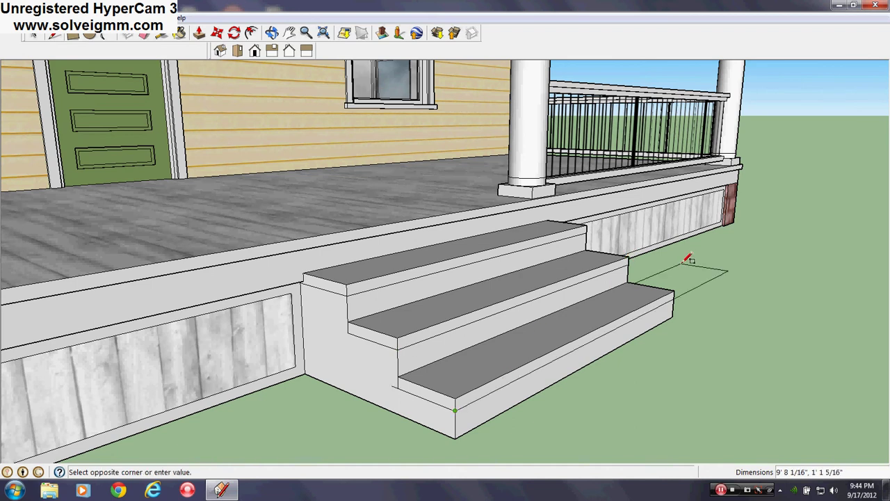
left_click(676, 284)
Step: Draw 1' by 2" rectangles under the treads on the right side faces of the middle and bottom steps
middle_click_drag(618, 313, 235, 318)
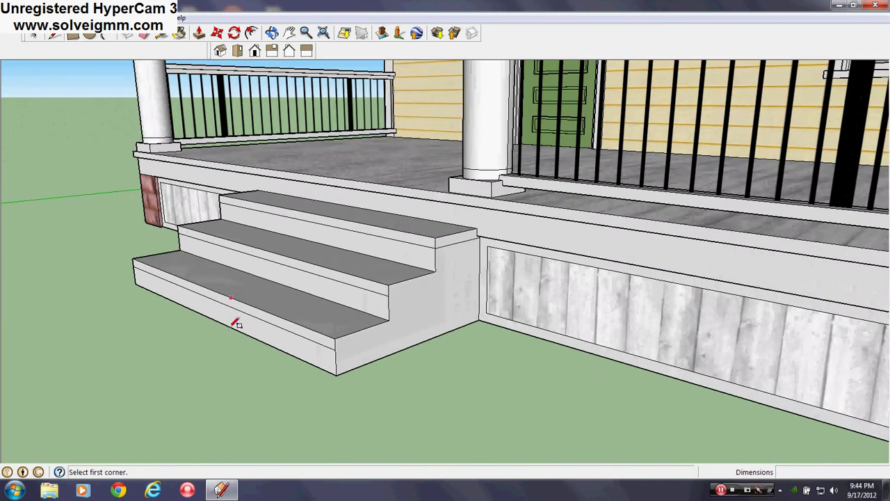
scroll(396, 278, "up", 2)
left_click(388, 306)
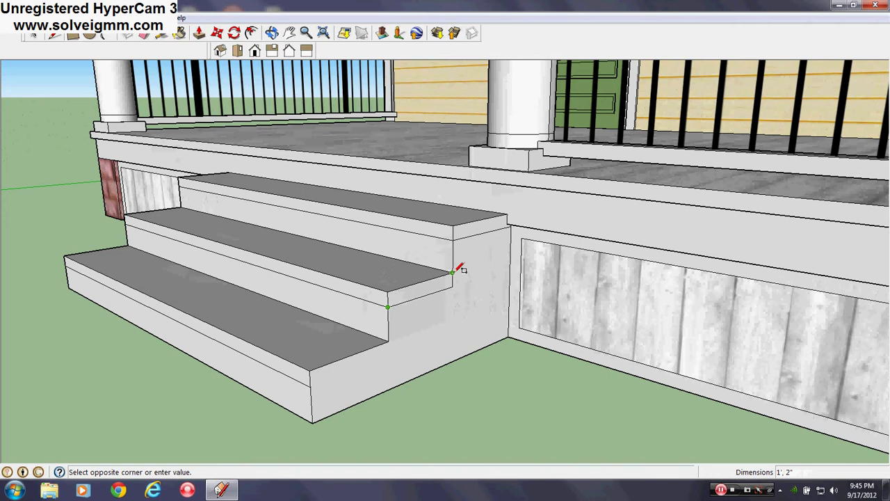
left_click(454, 275)
left_click(311, 386)
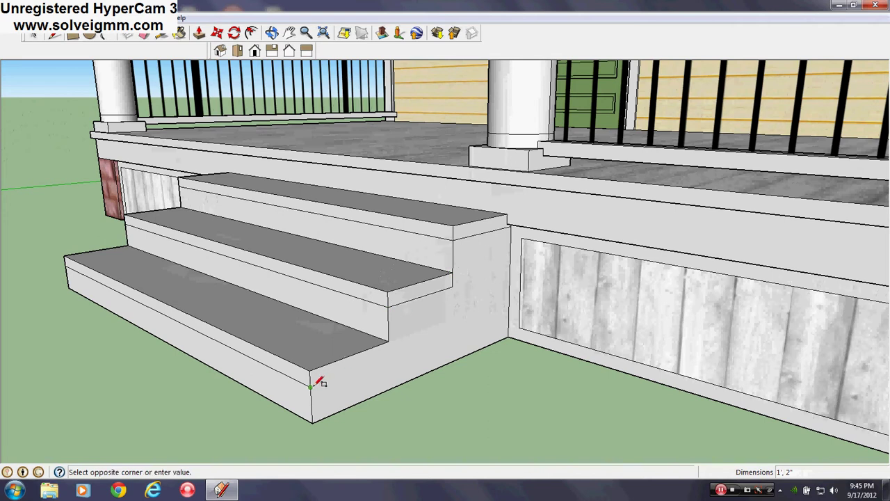
left_click(390, 340)
Step: Pull the right-hand ends of all three stair treads outward by 1 inch
left_click(199, 32)
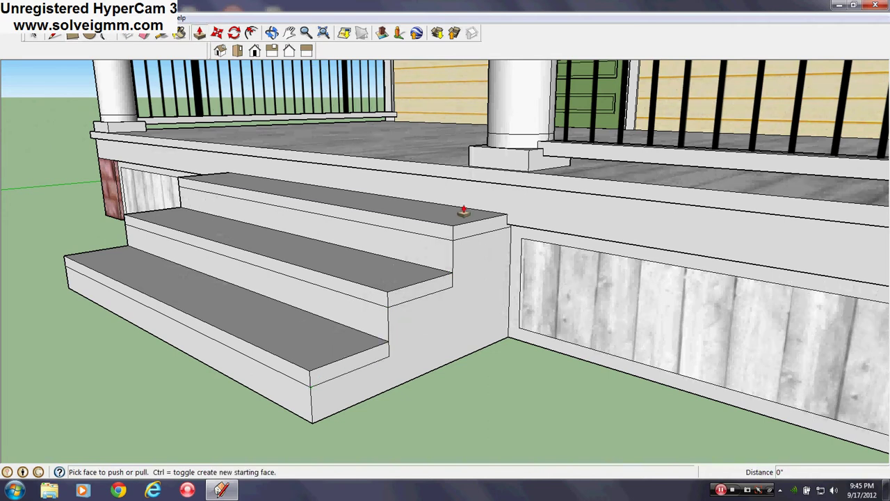
left_click(464, 232)
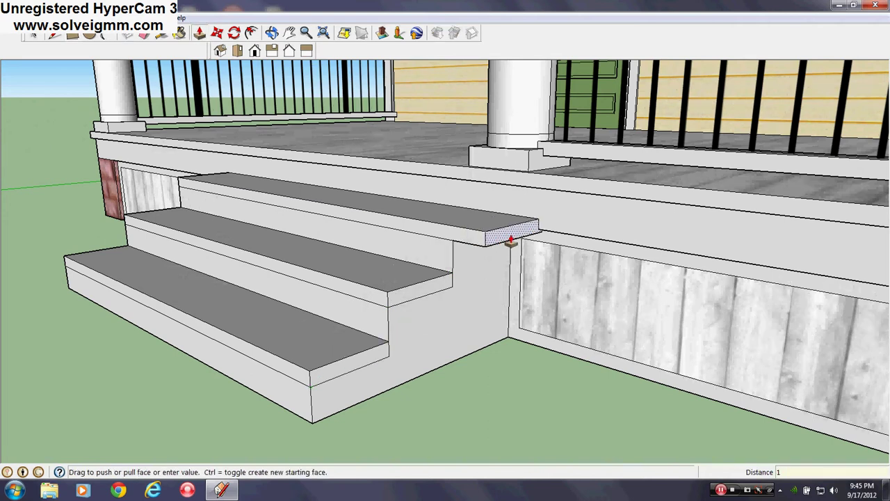
type("1")
key("Return")
middle_click_drag(371, 294, 729, 305)
double_click(438, 232)
double_click(374, 306)
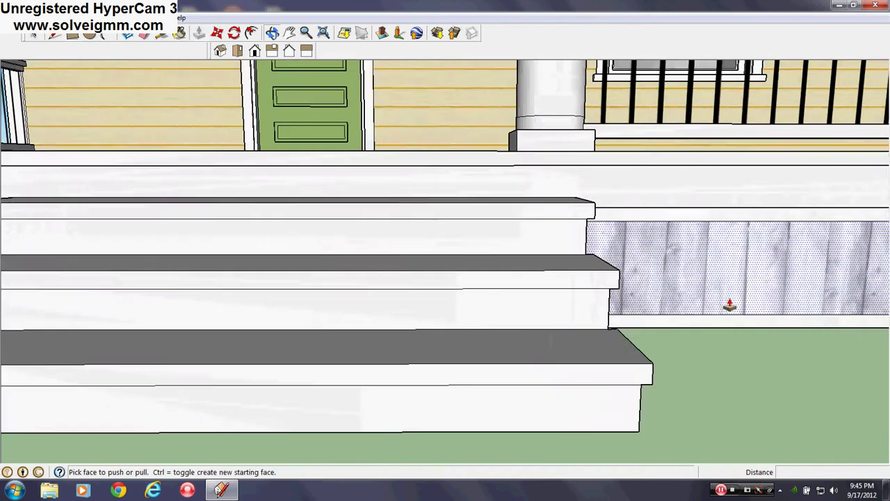
scroll(729, 305, "down", 3)
middle_click_drag(370, 306, 546, 308)
scroll(364, 332, "up", 2)
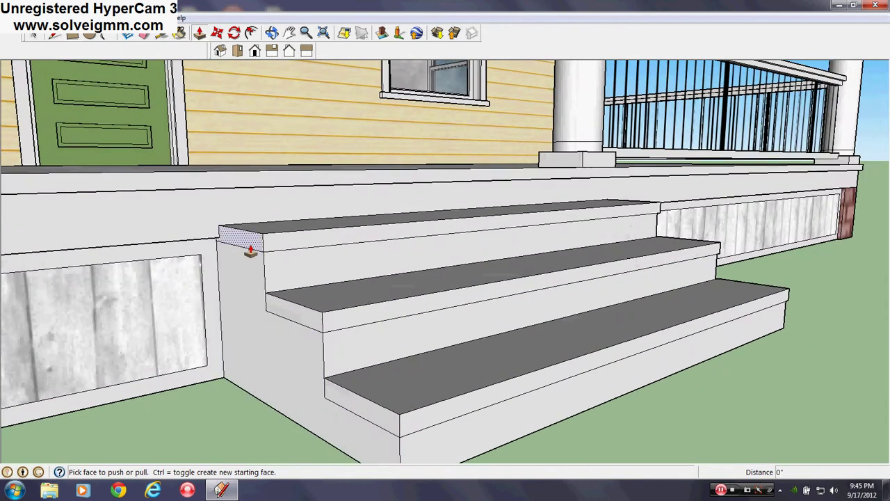
Step: Pull the left-hand ends and the front faces of all three stair treads outward to form an overhang
mouse_move(288, 314)
middle_mouse_down()
mouse_move(327, 298)
mouse_move(359, 314)
mouse_move(304, 285)
mouse_move(308, 240)
mouse_move(332, 248)
mouse_move(330, 231)
mouse_move(424, 288)
middle_mouse_up()
left_click_drag(424, 288, 532, 295)
middle_click_drag(352, 324, 342, 246)
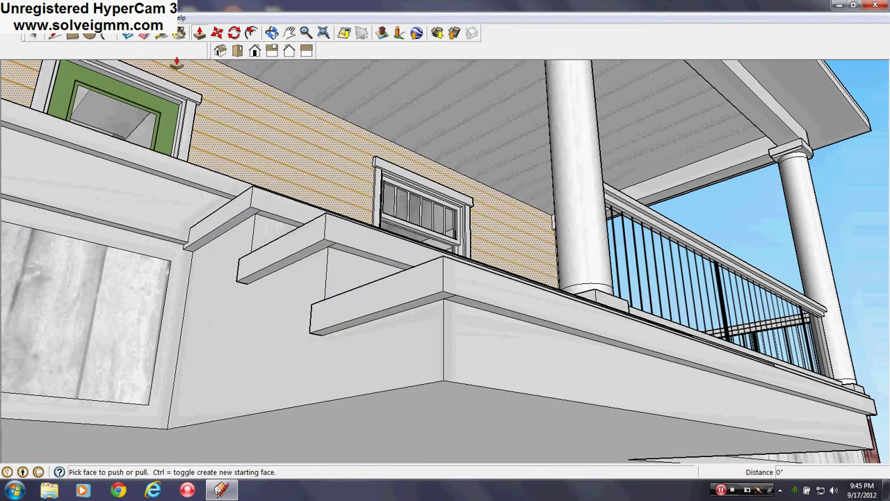
Step: Erase the short leftover seam lines on the tread undersides at their front left corners
left_click(144, 33)
mouse_move(508, 329)
middle_mouse_down()
mouse_move(445, 288)
mouse_move(470, 293)
middle_mouse_up()
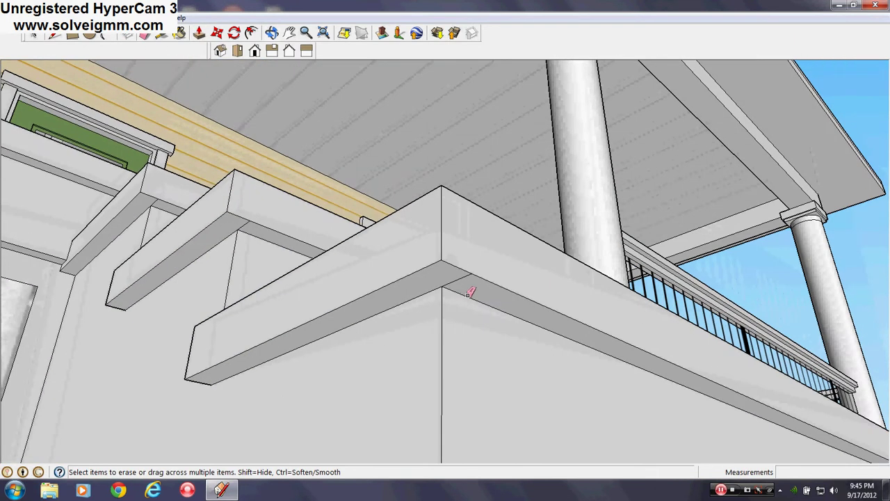
scroll(199, 228, "up", 3)
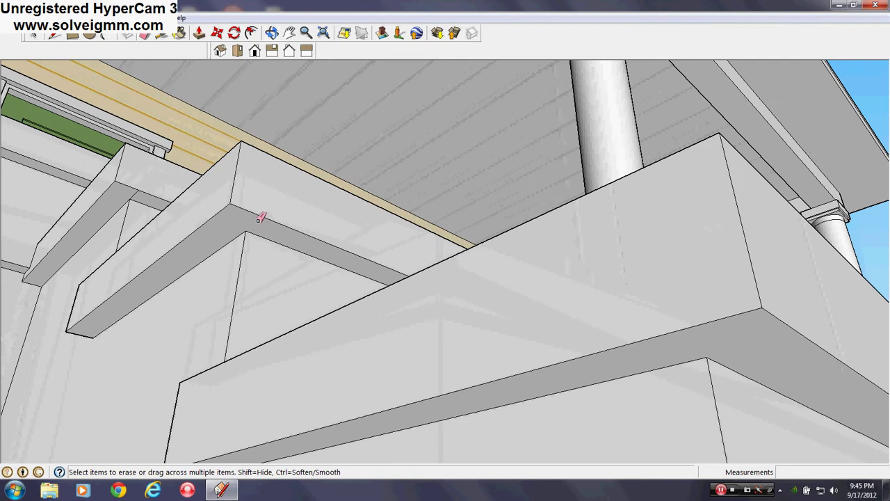
scroll(261, 217, "down", 3)
scroll(151, 201, "up", 3)
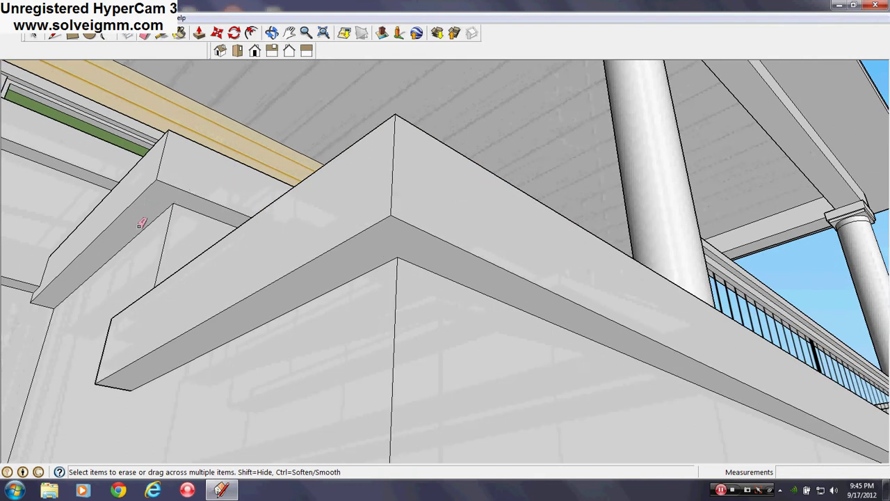
mouse_move(139, 218)
middle_mouse_down()
mouse_move(104, 334)
mouse_move(233, 352)
middle_mouse_up()
Step: Erase the short leftover seam lines on the tread undersides at their front right corners
scroll(466, 314, "down", 3)
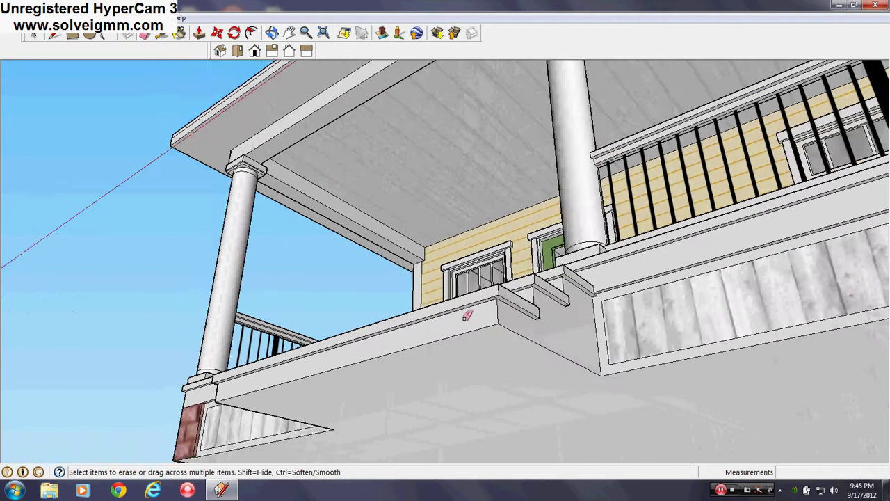
scroll(540, 282, "up", 6)
left_click(431, 254)
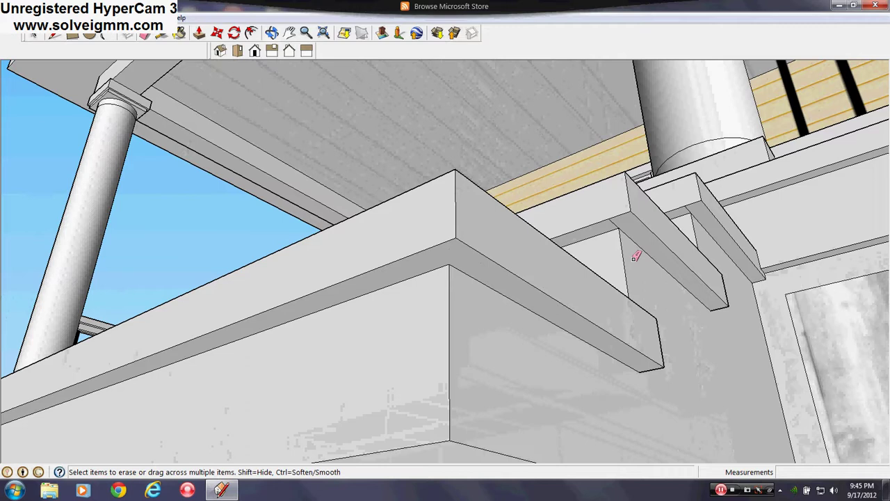
scroll(613, 217, "up", 3)
left_click(611, 216)
scroll(571, 255, "down", 3)
scroll(652, 215, "up", 4)
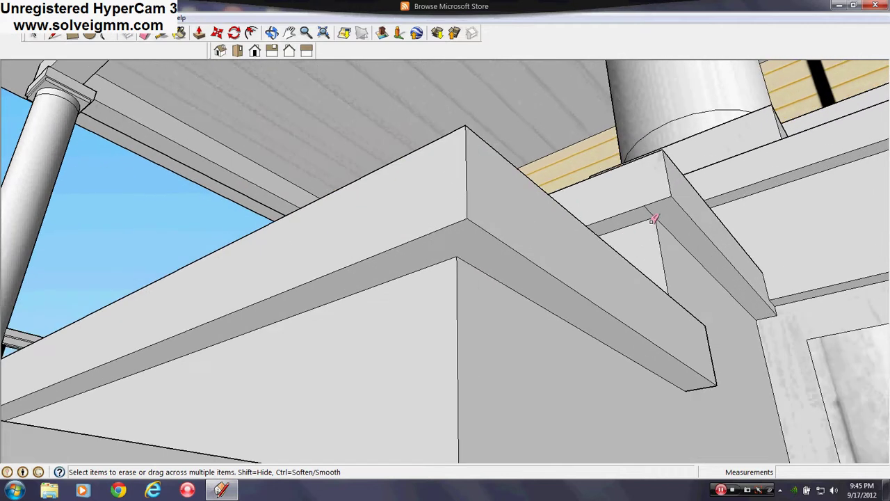
scroll(575, 251, "down", 3)
scroll(573, 253, "down", 3)
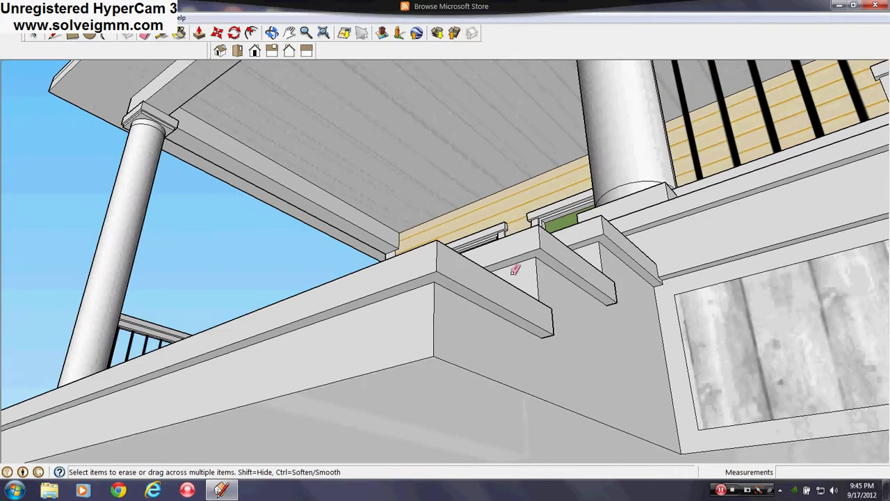
Step: Inspect the overhanging treads of the porch stairs from above and from the front
mouse_move(517, 269)
middle_mouse_down()
mouse_move(457, 427)
mouse_move(422, 490)
middle_mouse_up()
scroll(445, 278, "down", 3)
scroll(376, 346, "down", 4)
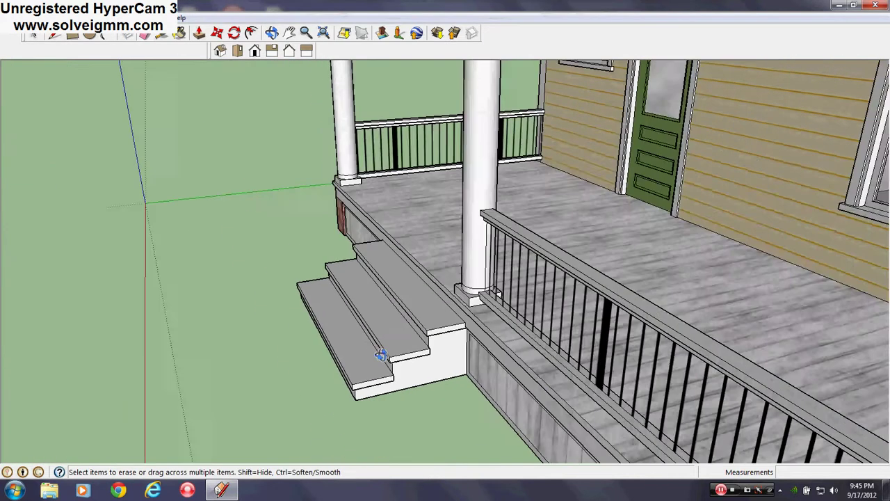
middle_click_drag(382, 357, 534, 350)
scroll(511, 343, "down", 3)
scroll(501, 338, "up", 3)
middle_click_drag(647, 341, 614, 298)
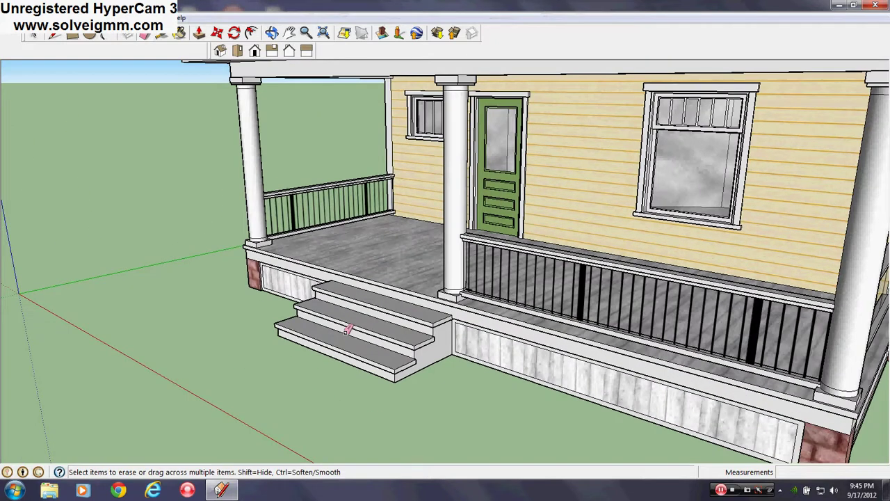
scroll(348, 334, "up", 4)
Step: Draw vertical lines down the stairs' right side face from the lower back corners of the middle and bottom treads
left_click(55, 33)
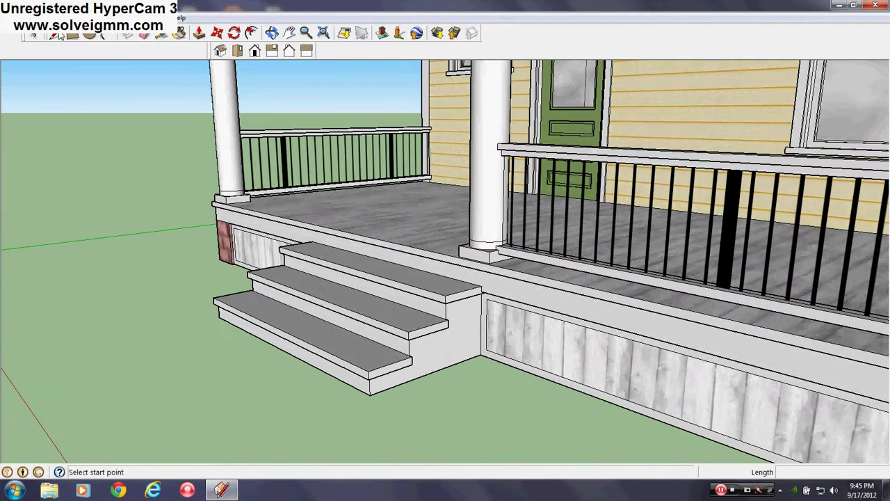
scroll(414, 322, "up", 3)
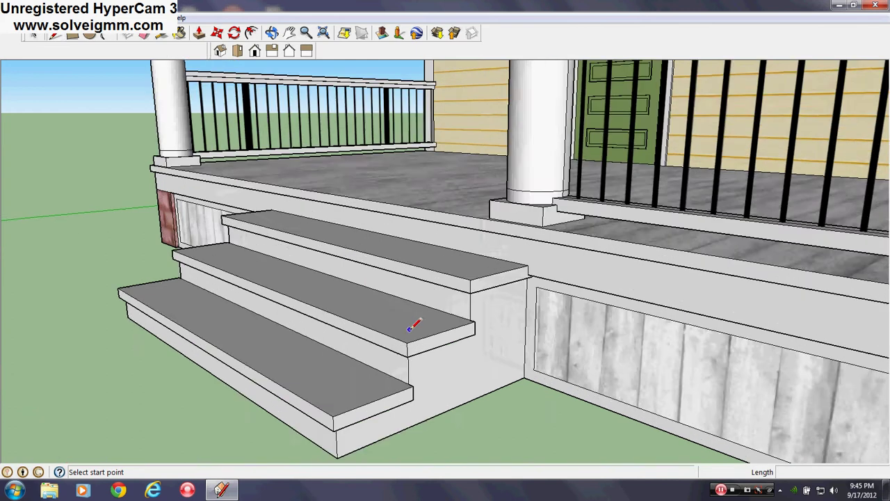
middle_click_drag(413, 323, 297, 309)
scroll(319, 338, "up", 3)
middle_click_drag(321, 339, 448, 376)
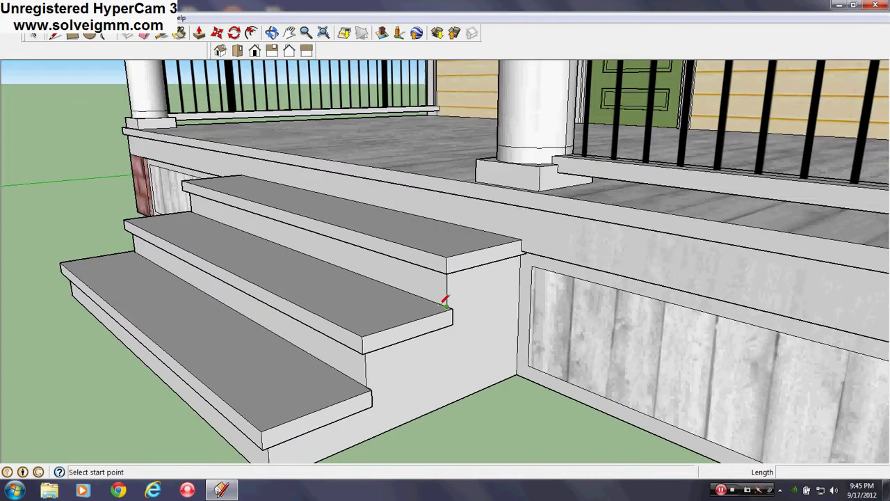
scroll(442, 304, "up", 3)
middle_click_drag(443, 304, 195, 182)
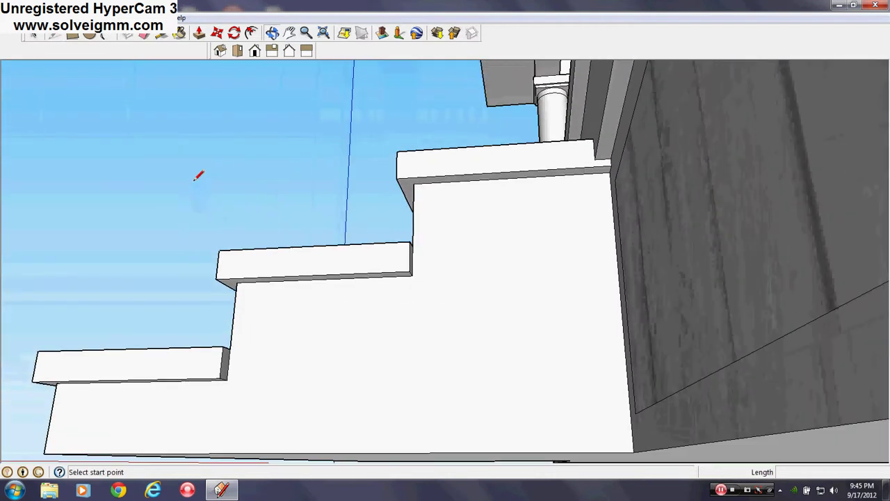
left_click(412, 276)
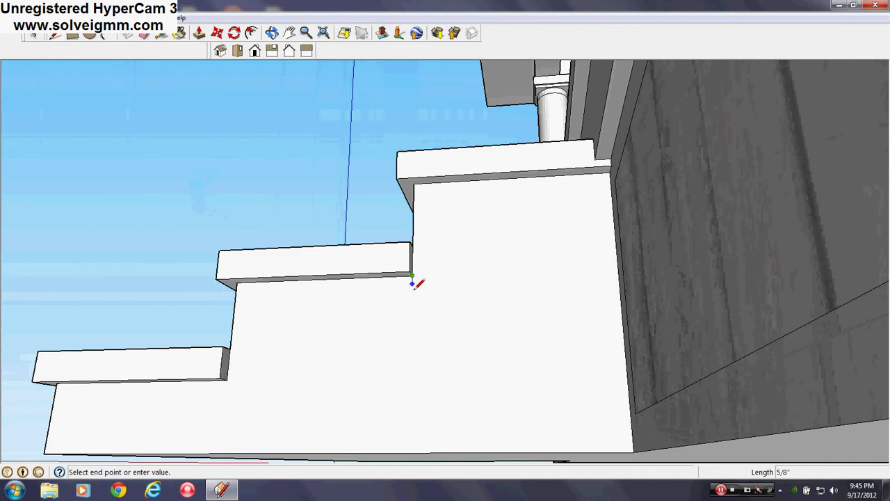
left_click(411, 335)
key("Escape")
middle_click_drag(545, 260, 307, 345)
left_click(307, 340)
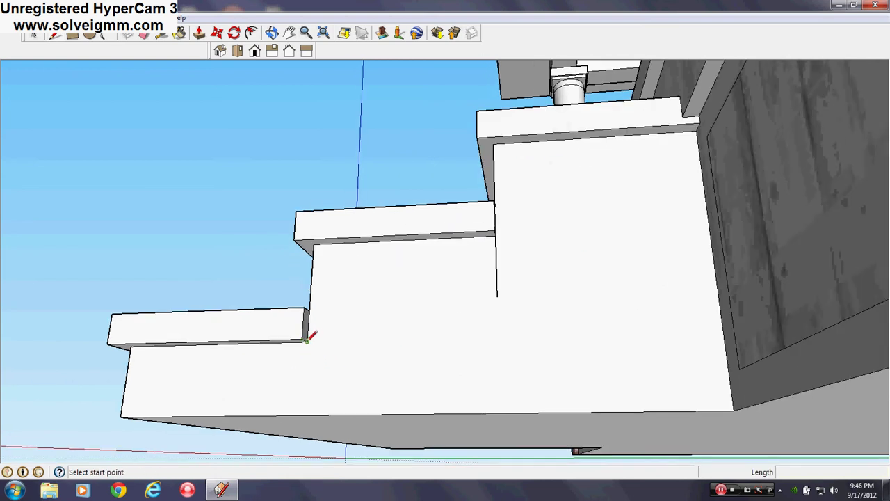
left_click(304, 406)
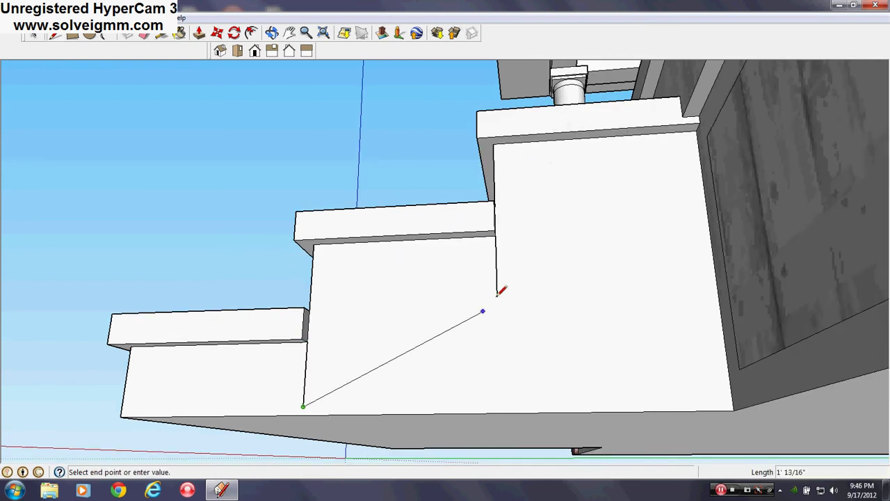
Step: Draw a diagonal through the vertical lines' lower ends across the right side face, then erase its overrun and both vertical lines
left_click(497, 296)
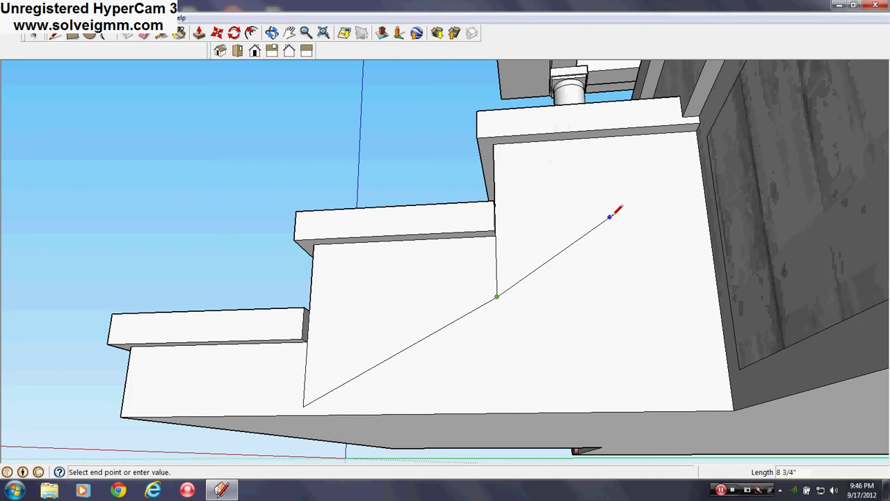
left_click(704, 174)
middle_click_drag(705, 173, 626, 317)
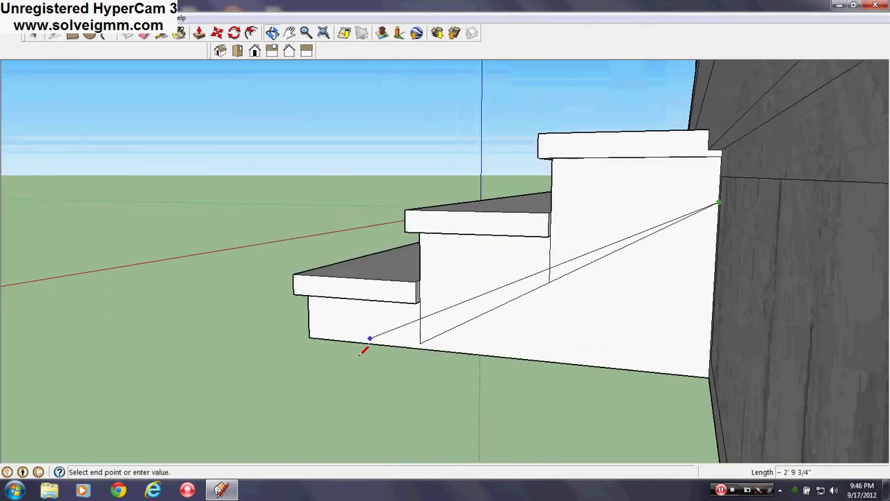
left_click(421, 344)
left_click(359, 372)
left_click(146, 34)
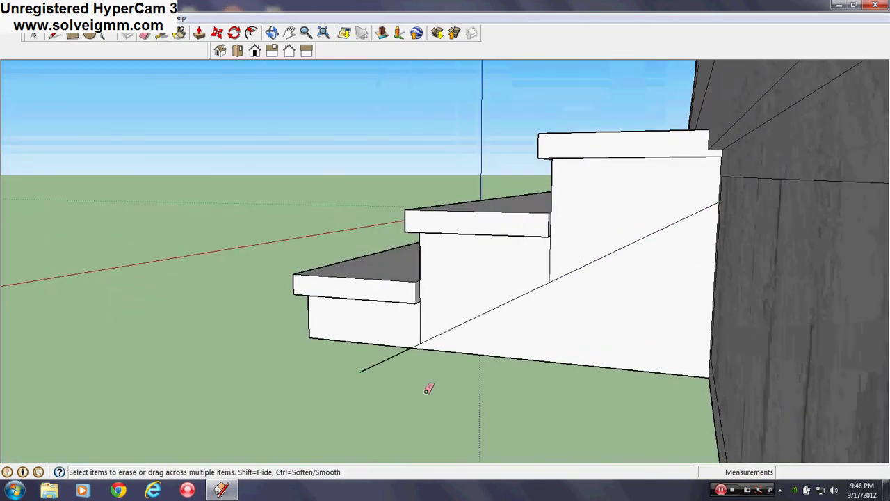
left_click(363, 366)
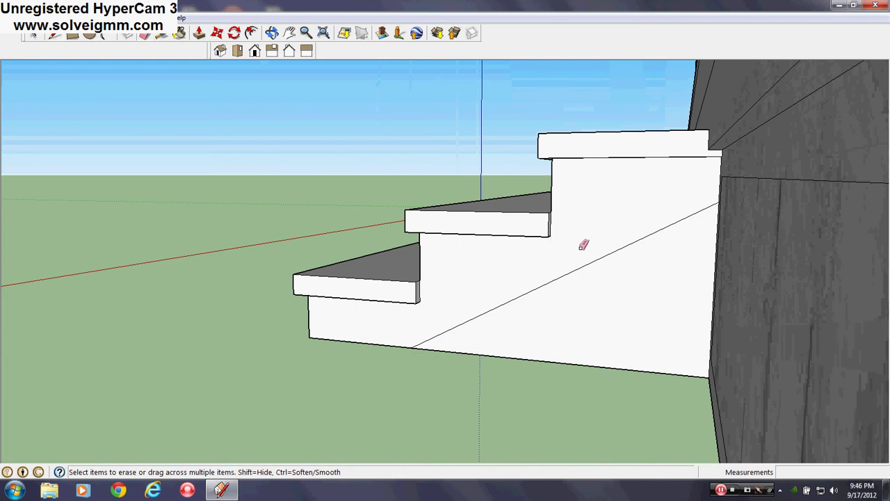
Step: Draw a construction line from the diagonal's bottom end straight across the stairs' width and past their left side
mouse_move(333, 321)
middle_mouse_down()
mouse_move(391, 334)
mouse_move(666, 314)
middle_mouse_up()
scroll(666, 314, "down", 4)
mouse_move(316, 277)
middle_mouse_down()
mouse_move(628, 237)
mouse_move(317, 286)
mouse_move(238, 104)
middle_mouse_up()
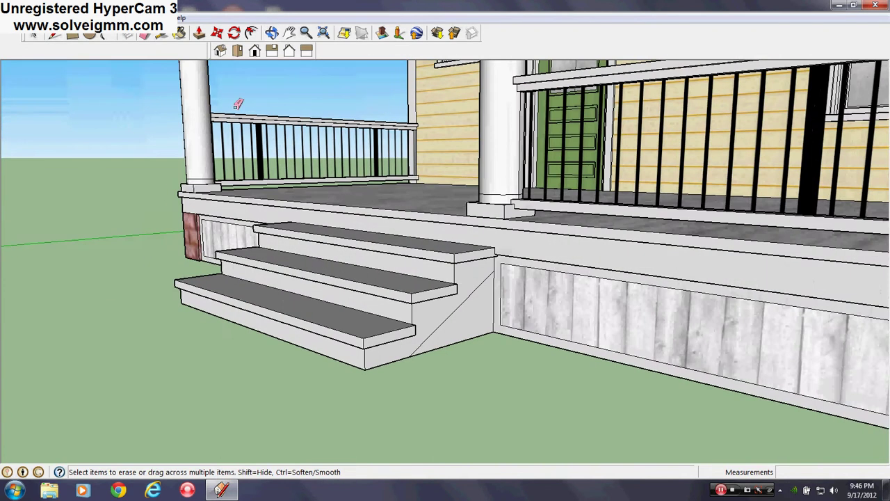
left_click(56, 35)
left_click(410, 356)
mouse_move(409, 357)
middle_mouse_down()
mouse_move(403, 338)
mouse_move(209, 375)
middle_mouse_up()
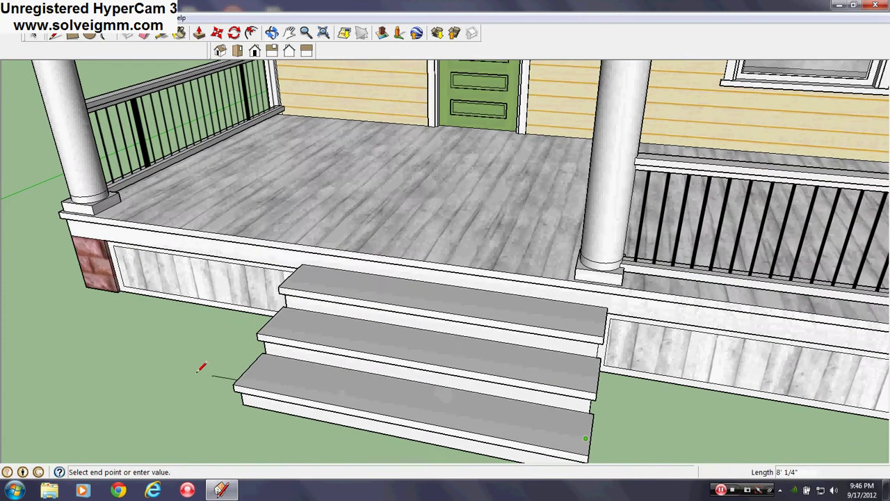
left_click(186, 352)
middle_click_drag(447, 359, 520, 288)
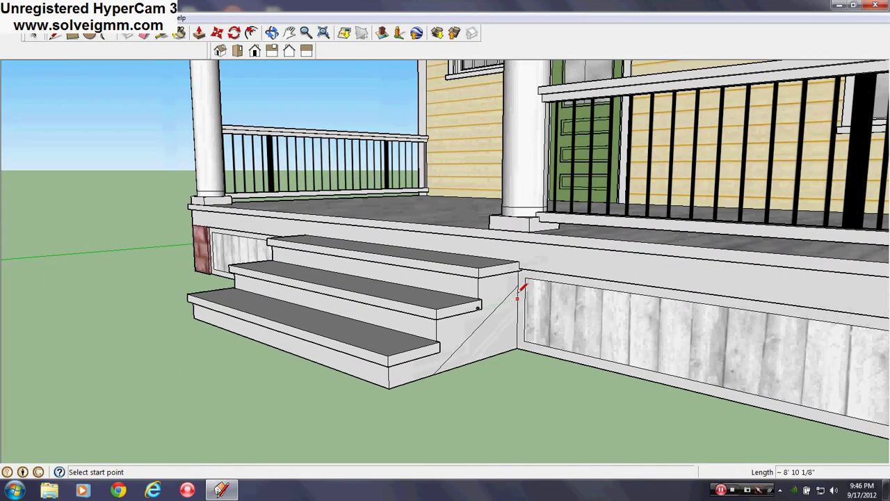
Step: Draw a line from the diagonal's top end across to the stairs' left side and down diagonally to the lower construction line
left_click(520, 281)
mouse_move(547, 318)
middle_mouse_down()
mouse_move(278, 304)
mouse_move(258, 288)
middle_mouse_up()
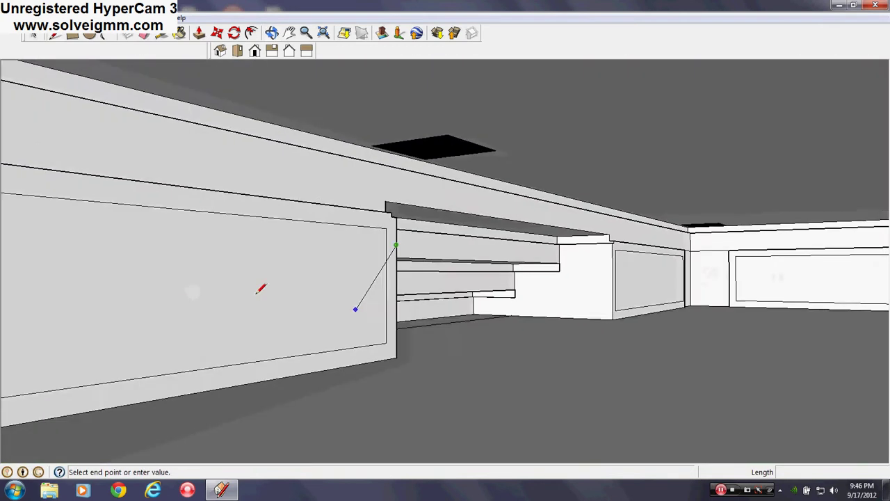
middle_click_drag(622, 259, 596, 253)
left_click(593, 259)
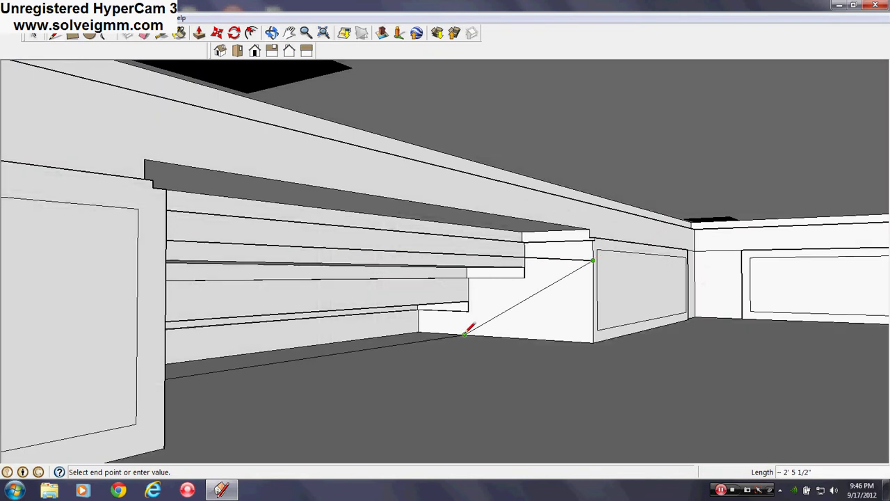
left_click(464, 334)
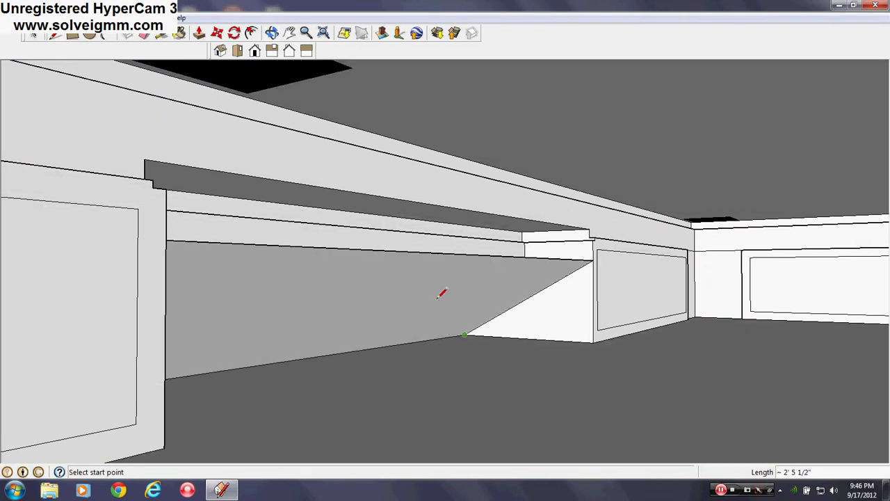
Step: Erase the upper and lower construction lines running across under the stairs, including the stub beyond the left side
left_click(144, 33)
left_click(573, 256)
left_click_drag(455, 346, 428, 338)
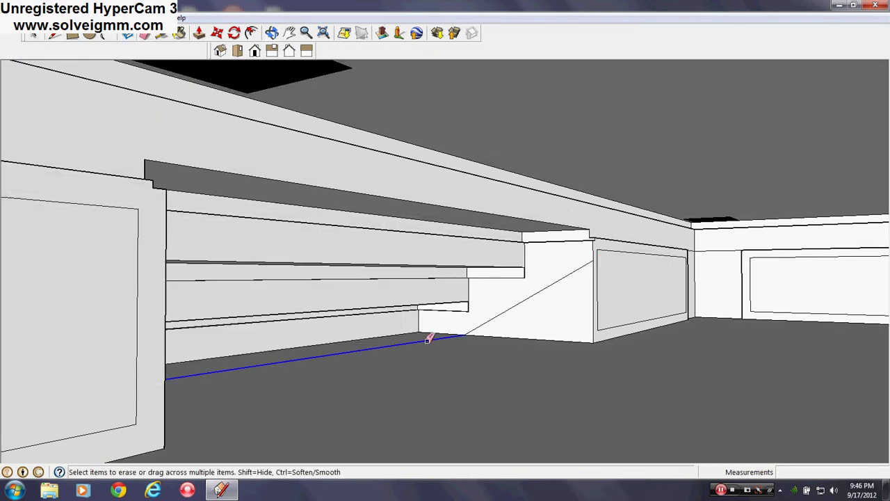
mouse_move(427, 338)
middle_mouse_down()
mouse_move(467, 364)
mouse_move(526, 346)
middle_mouse_up()
left_click(431, 295)
Step: Push the triangular face below the diagonal on the stairs' right side inward by 1/2 inch
scroll(402, 291, "down", 2)
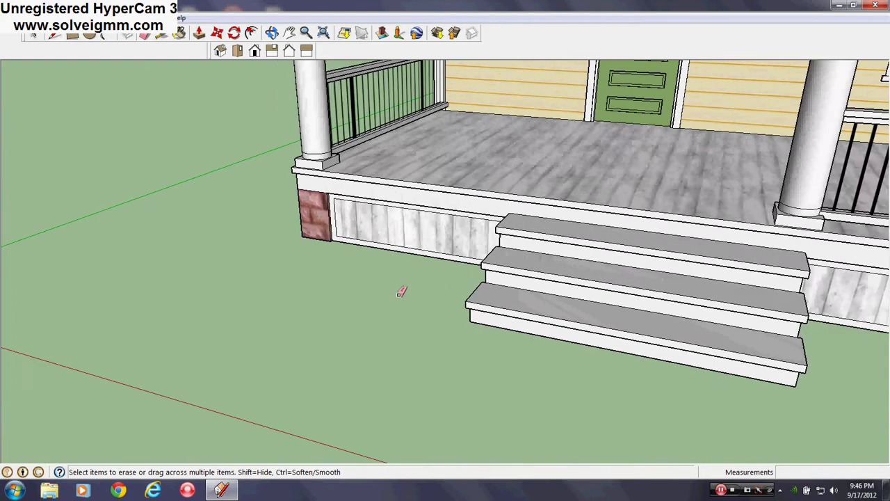
mouse_move(731, 302)
middle_mouse_down()
mouse_move(594, 280)
mouse_move(365, 270)
middle_mouse_up()
scroll(364, 272, "up", 3)
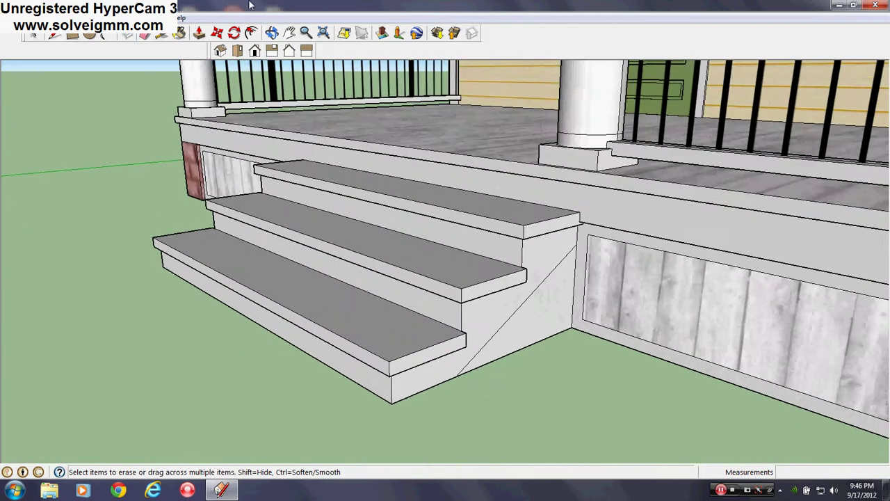
left_click(199, 33)
left_click_drag(552, 319, 536, 424)
middle_click_drag(537, 424, 277, 374)
scroll(564, 300, "up", 3)
middle_click_drag(564, 300, 534, 243)
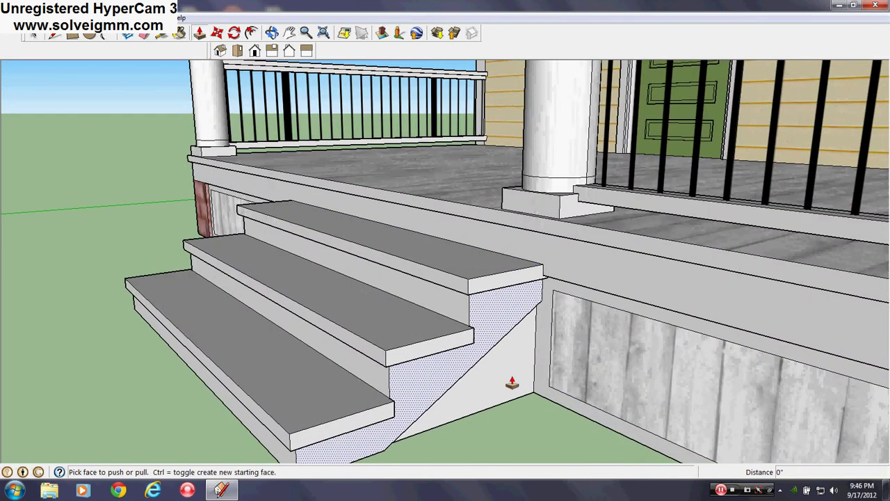
left_click(513, 391)
left_click_drag(513, 391, 507, 390)
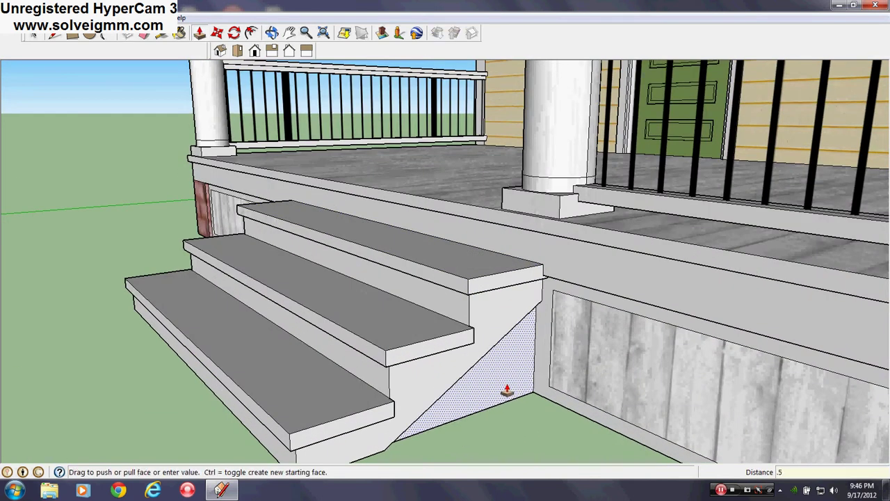
key("Return")
Step: Repeat the 1/2-inch inward push on the triangular face below the diagonal on the stairs' left side
scroll(549, 340, "down", 3)
middle_click_drag(272, 290, 727, 314)
scroll(492, 236, "up", 4)
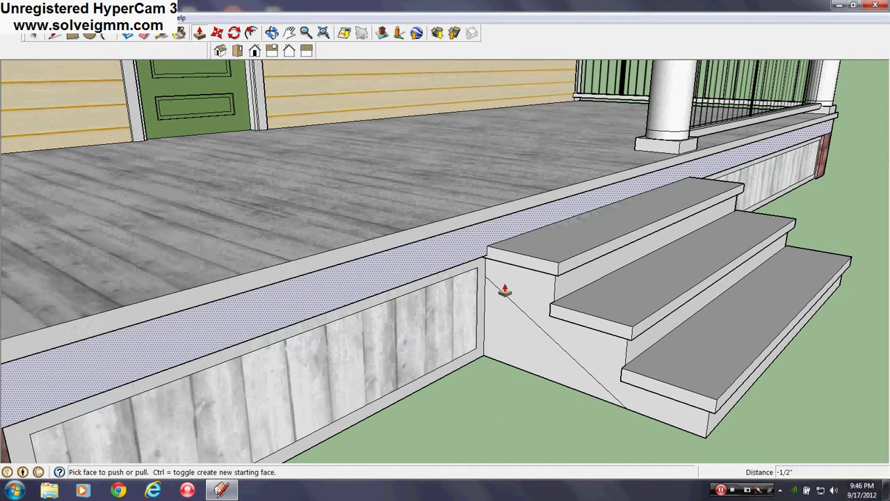
double_click(526, 337)
Step: Move the vertical edge of the skirting panel beside the stairs 1/2 inch toward the stairs
left_click(217, 33)
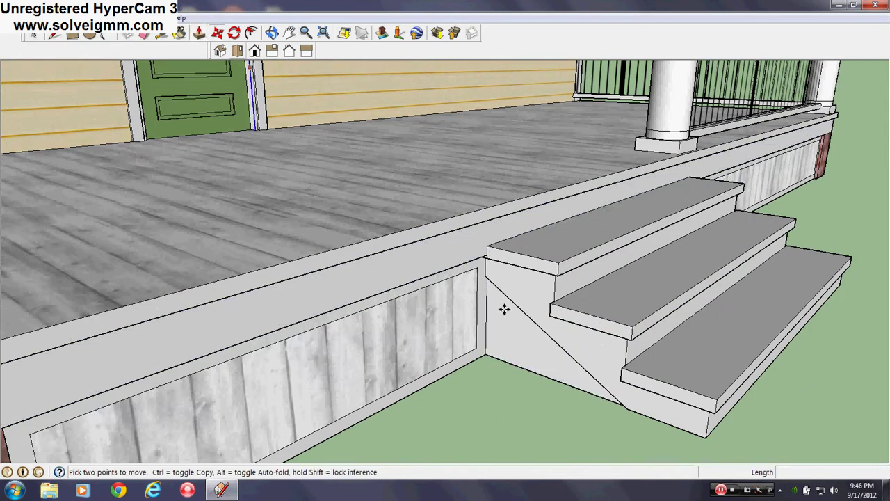
scroll(473, 324, "up", 5)
left_click(394, 344)
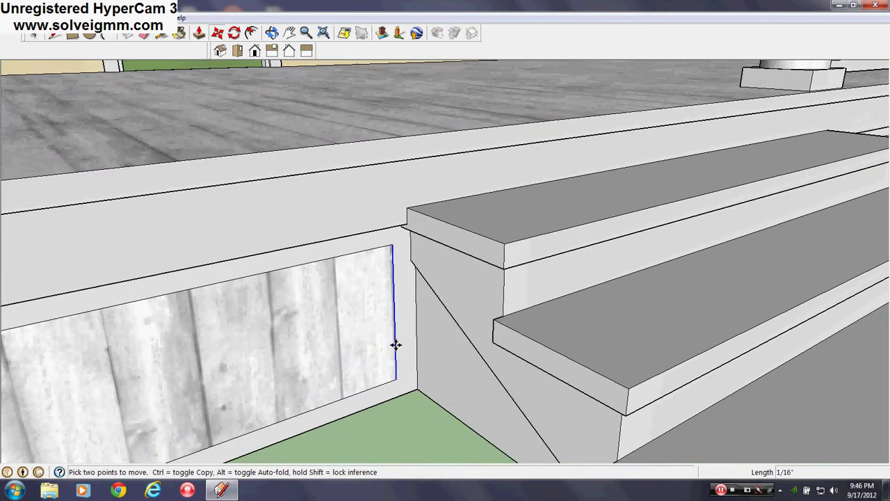
type(".5")
key("Return")
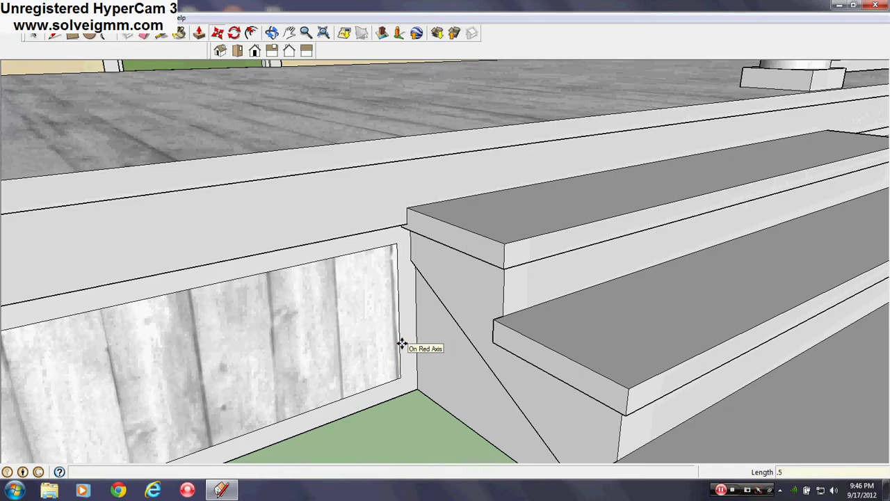
scroll(271, 319, "down", 3)
middle_click_drag(531, 318, 221, 311)
middle_click_drag(753, 413, 562, 304)
left_click(696, 374)
scroll(517, 314, "down", 6)
scroll(530, 330, "up", 3)
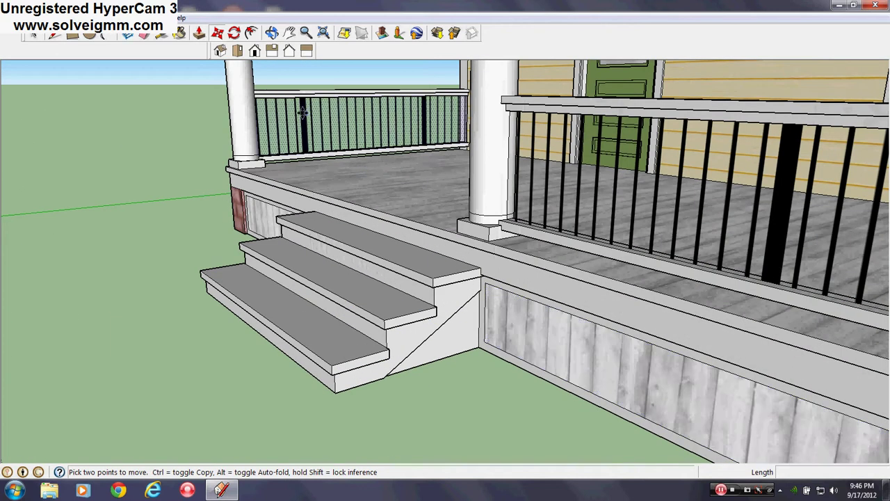
Step: Sample the old wood fencing material from the porch skirting and paint the recessed triangular faces on both sides of the stairs
left_click(181, 33)
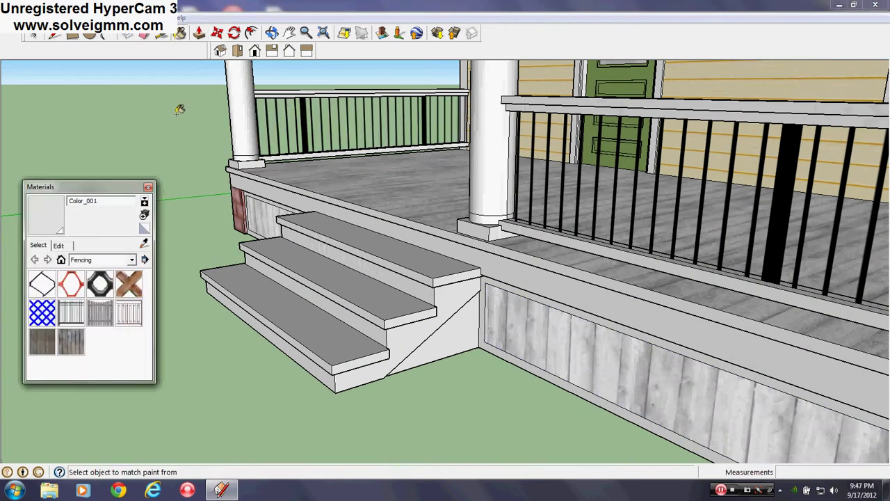
left_click(530, 315)
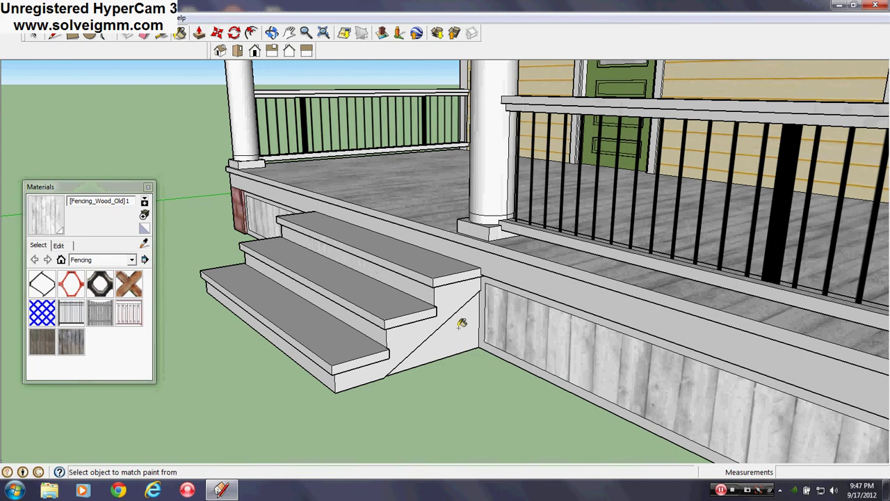
left_click(459, 328)
scroll(459, 327, "down", 3)
middle_click_drag(312, 277, 445, 301)
scroll(380, 290, "up", 4)
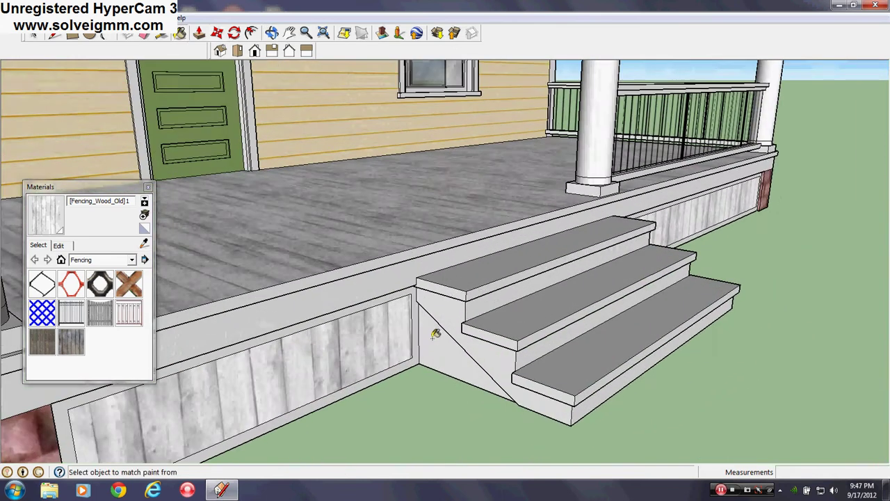
left_click(437, 333)
scroll(562, 341, "down", 6)
mouse_move(574, 333)
middle_mouse_down()
mouse_move(454, 351)
mouse_move(453, 391)
middle_mouse_up()
scroll(258, 292, "down", 4)
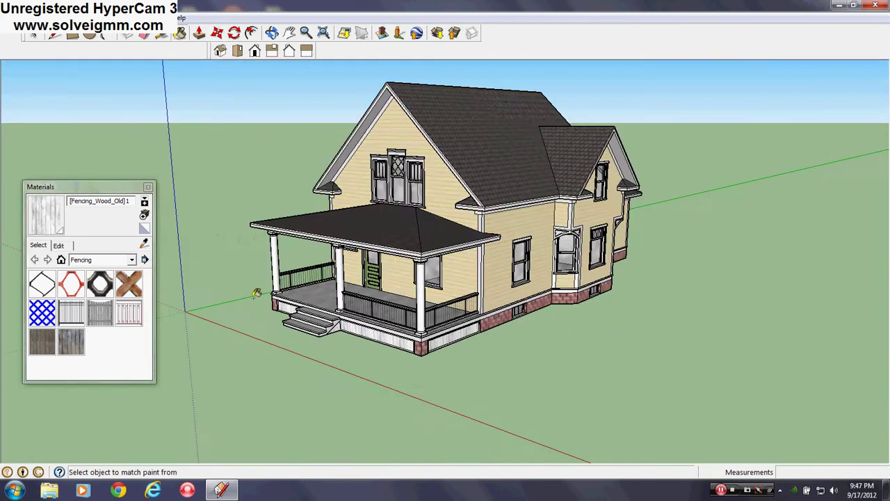
scroll(390, 341, "up", 6)
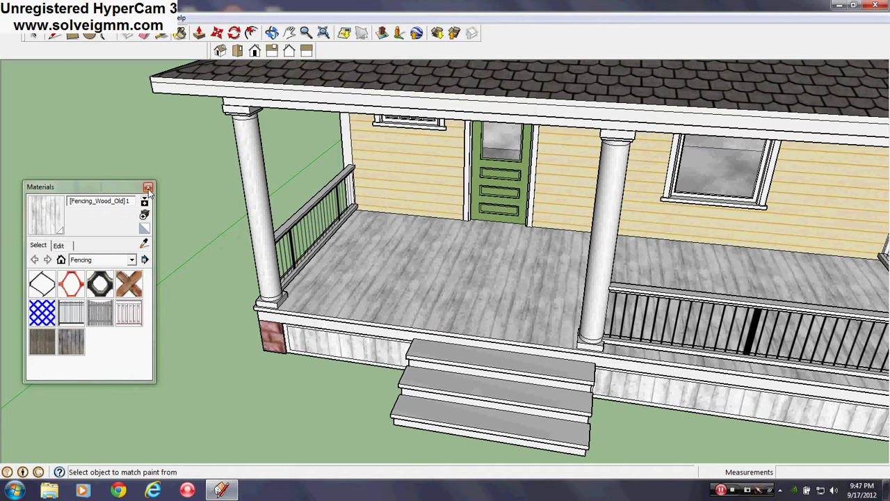
left_click(149, 188)
Step: Draw two 1-inch guide lines at the bottom tread's front corner, one along the front edge and one inward across the tread
left_click(54, 35)
scroll(412, 364, "down", 4)
middle_click_drag(417, 365, 637, 377)
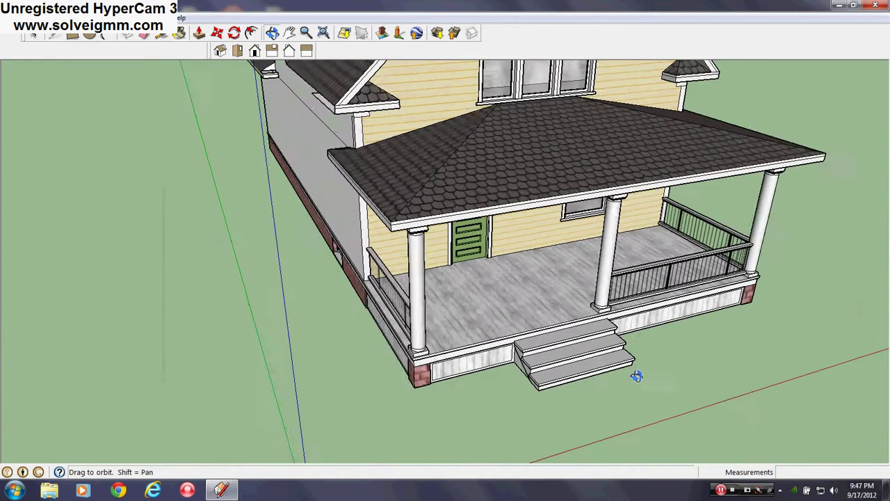
scroll(512, 324, "up", 3)
scroll(404, 259, "down", 2)
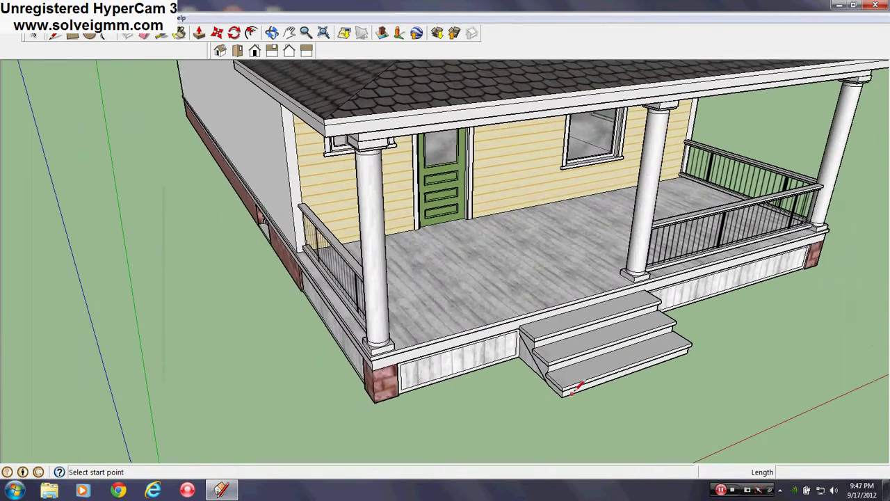
scroll(557, 379, "up", 3)
scroll(529, 369, "down", 2)
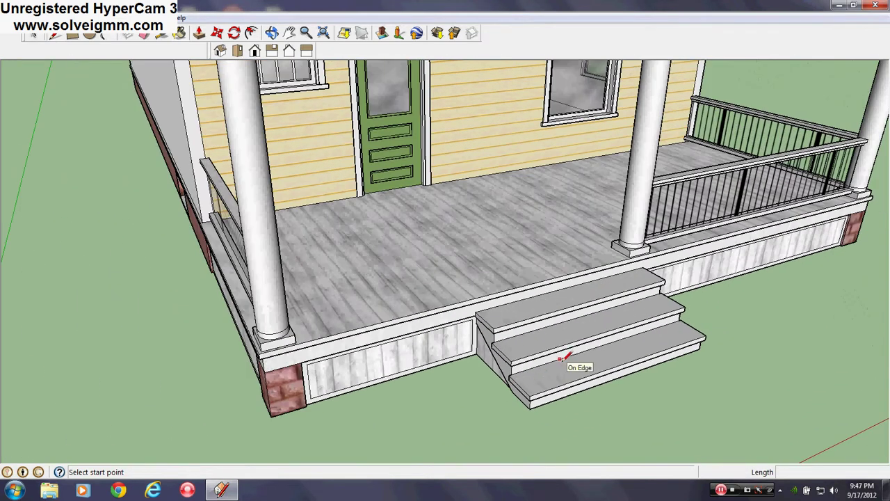
middle_click_drag(560, 359, 630, 364)
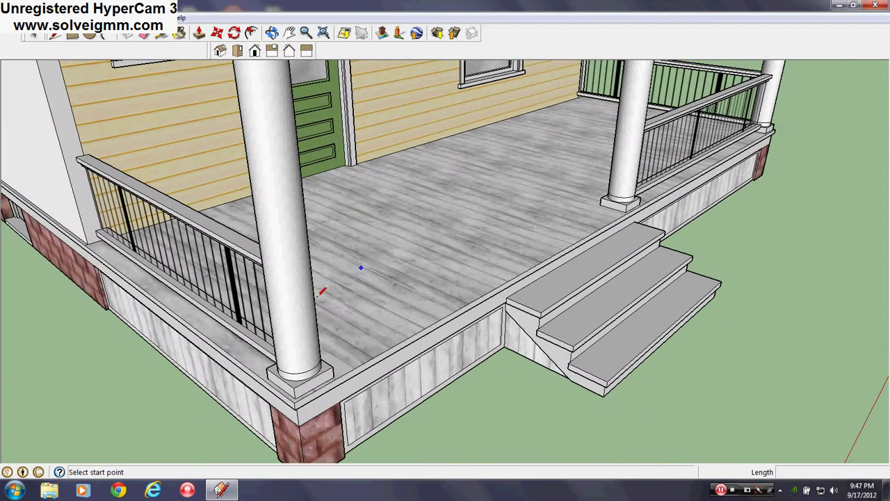
scroll(517, 291, "up", 2)
middle_click_drag(517, 291, 464, 302)
scroll(463, 302, "down", 1)
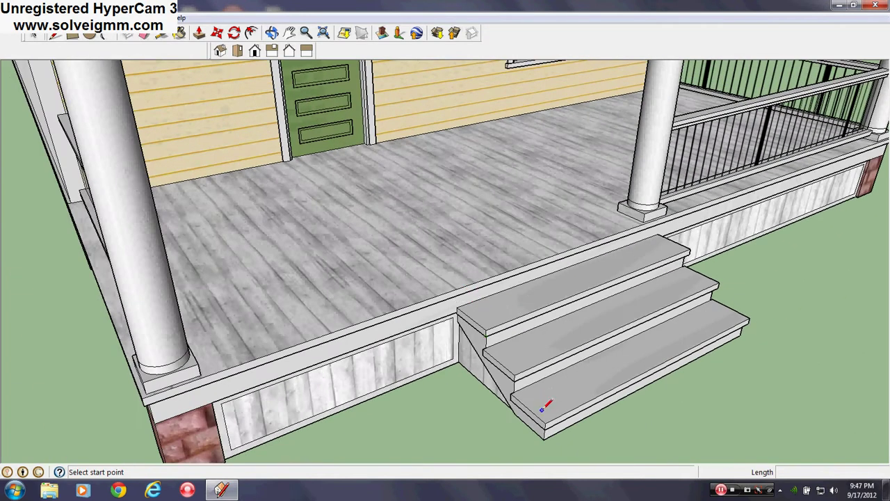
scroll(540, 413, "up", 2)
left_click(548, 429)
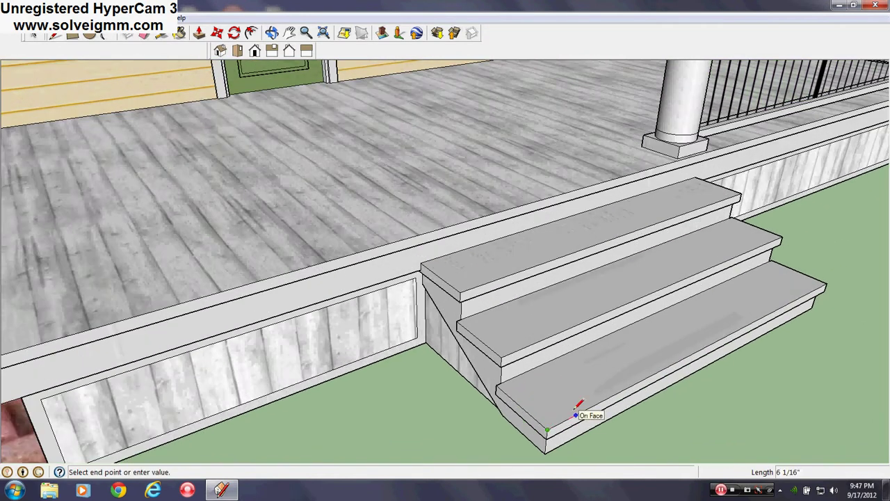
key("Return")
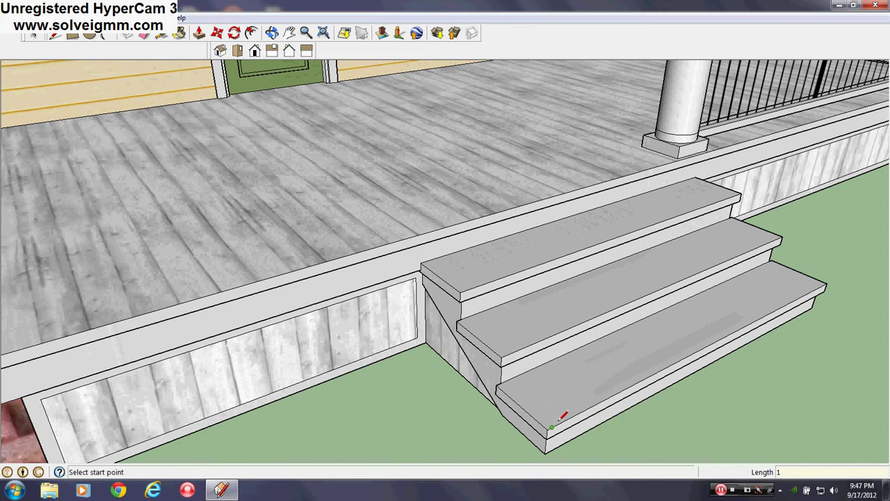
left_click(553, 425)
scroll(556, 420, "up", 2)
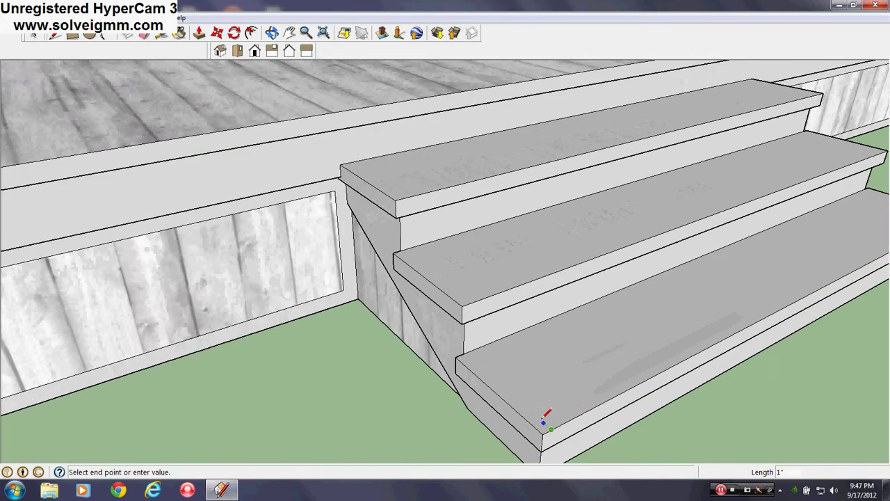
key("Escape")
Step: Draw a 4 by 4 inch square on the bottom tread from the guide's inner end and erase the leftover guide line
key("r")
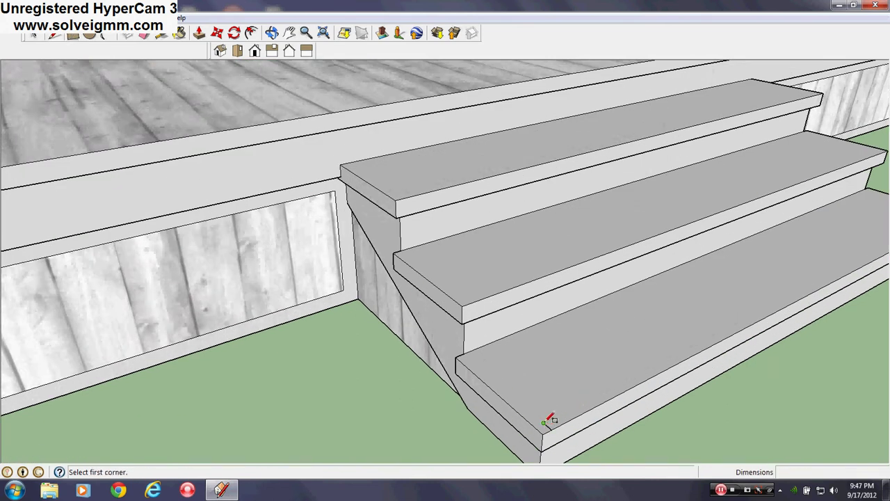
left_click(544, 422)
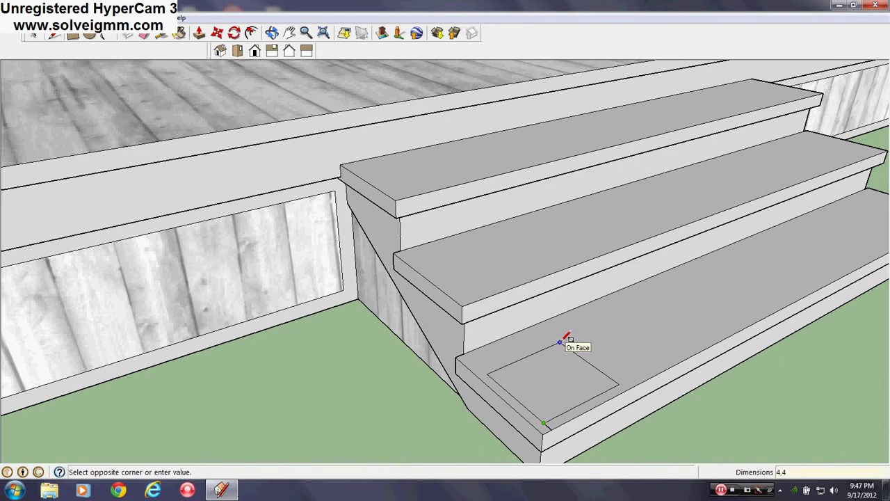
key("Return")
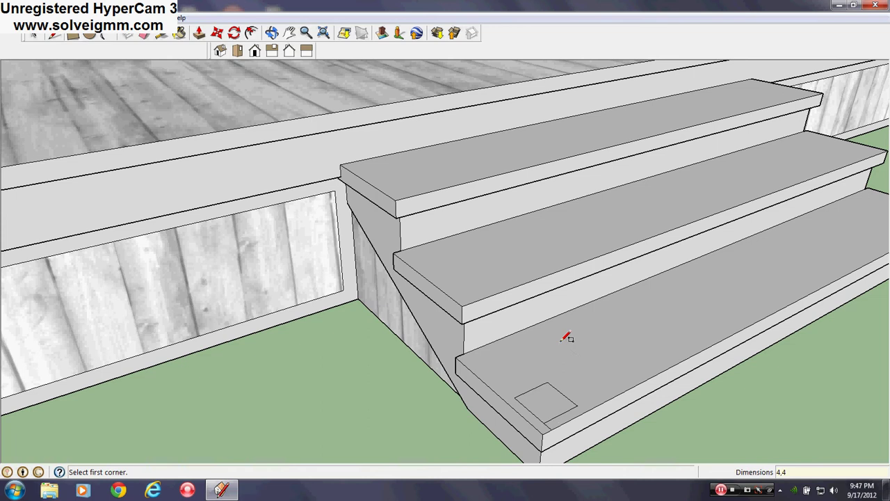
scroll(548, 424, "up", 2)
right_click(551, 425)
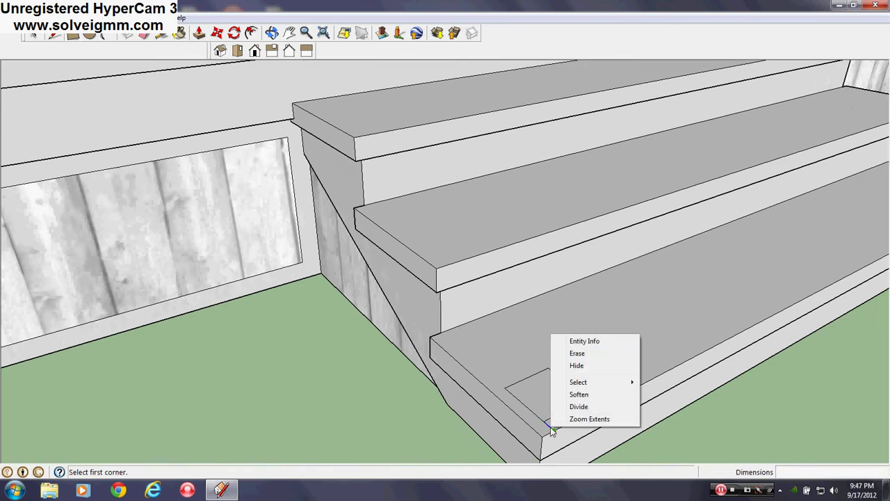
left_click(583, 353)
scroll(541, 415, "down", 5)
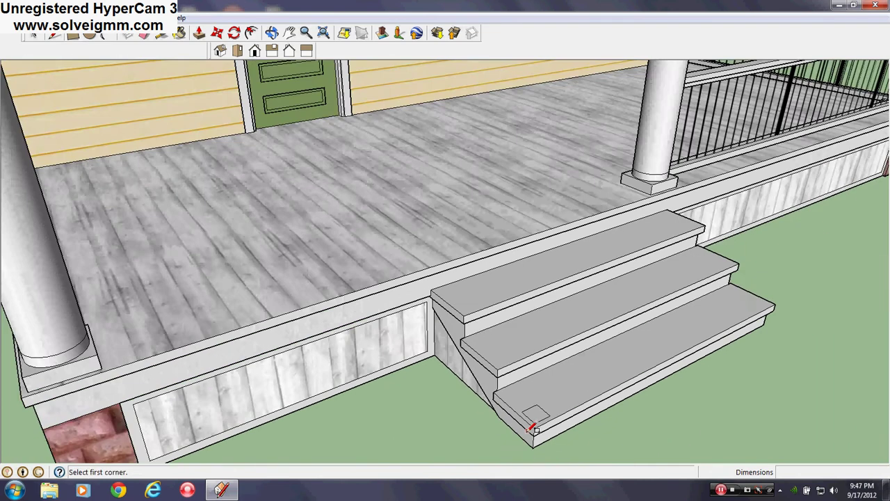
Step: Pull the square on the bottom tread up into a post level with the top of the side porch railing
middle_click_drag(533, 425, 579, 406)
left_click(199, 33)
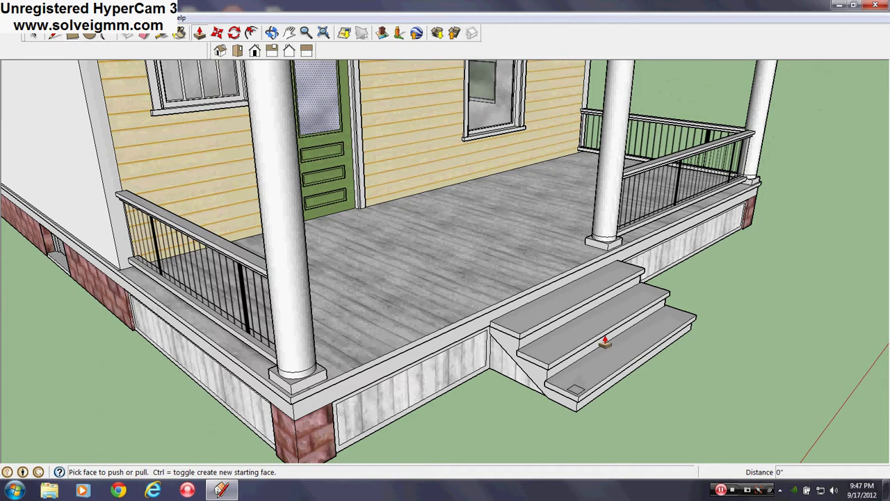
left_click(577, 393)
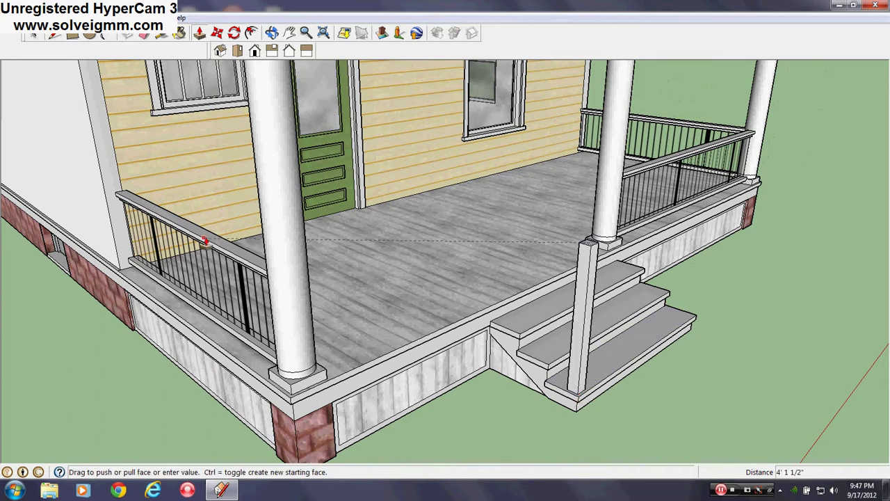
left_click(209, 245)
Step: Draw a line from the post's top corner back over the deck, then a 1-inch guide inward from the aligned point on the deck edge
mouse_move(507, 368)
middle_mouse_down()
mouse_move(265, 387)
mouse_move(513, 364)
middle_mouse_up()
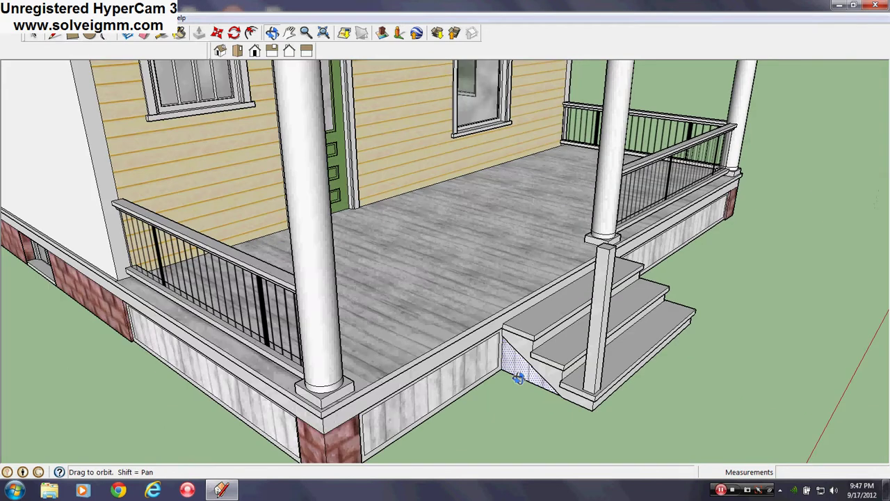
left_click(54, 36)
middle_click_drag(571, 355, 216, 438)
scroll(167, 269, "up", 4)
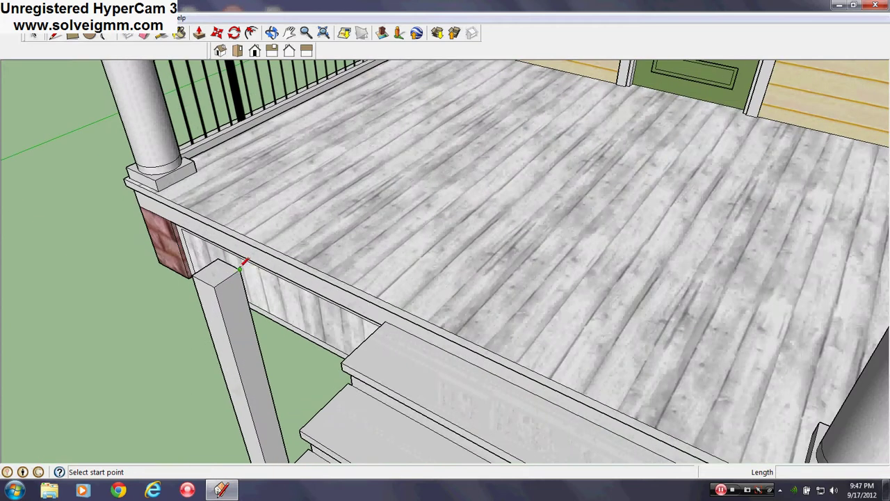
left_click(240, 263)
left_click(332, 207)
key("Escape")
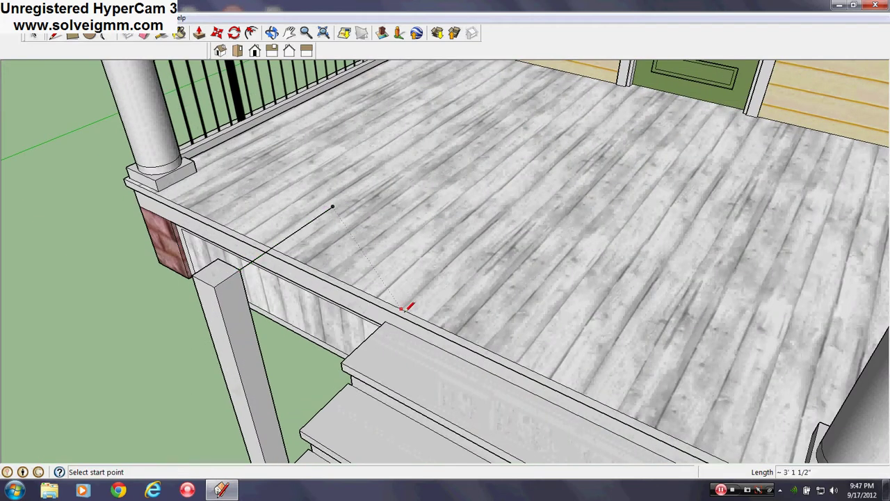
left_click(402, 309)
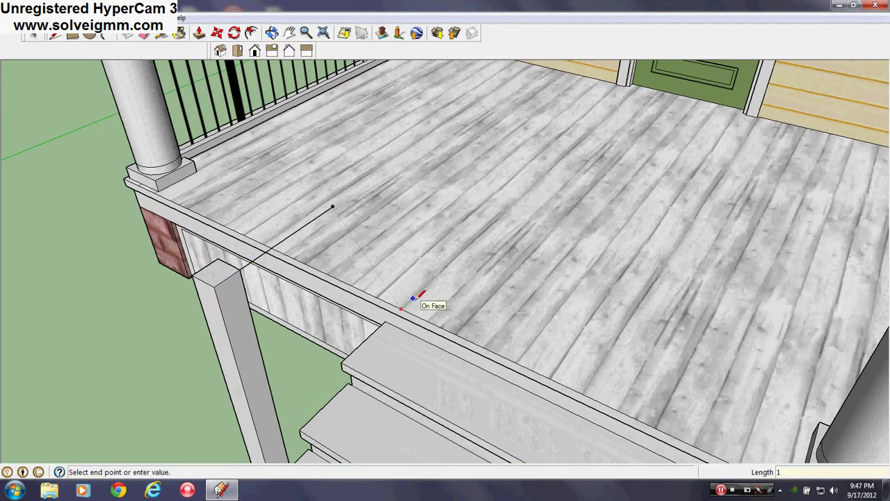
key("Escape")
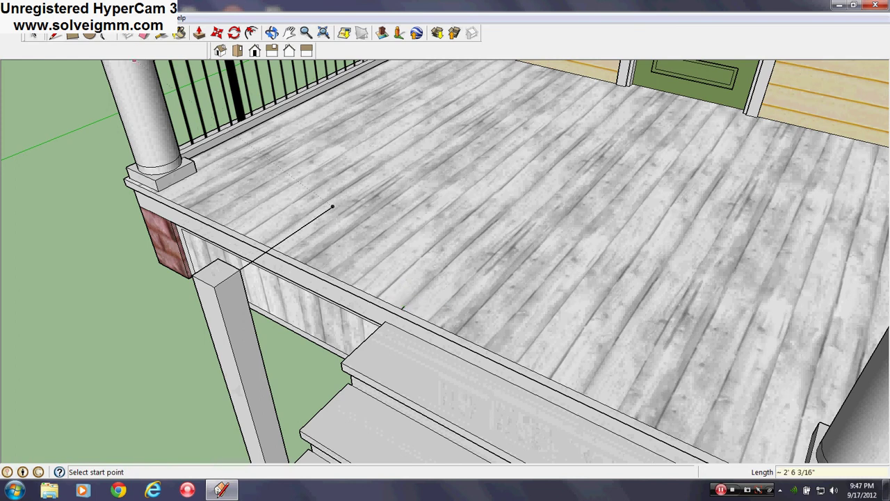
Step: Draw a 4 by 4 inch square on the porch deck starting at the inner end of the 1-inch guide
left_click(74, 34)
middle_click_drag(529, 333, 444, 328)
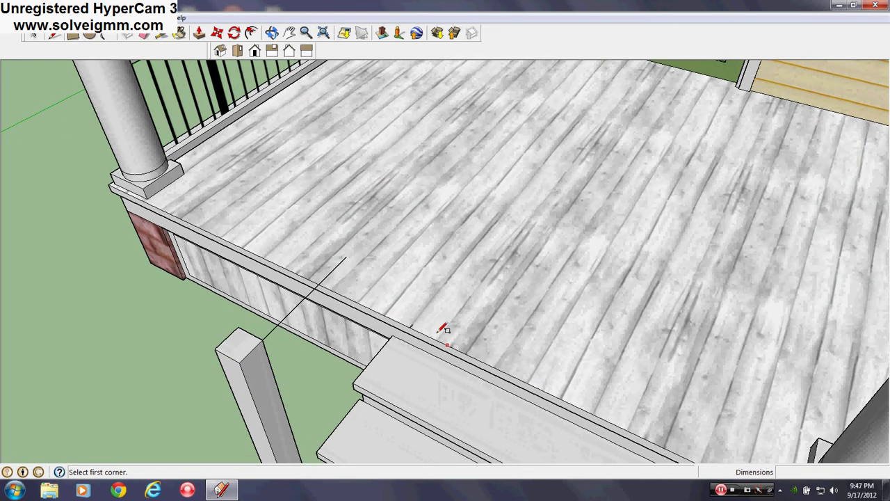
left_click(414, 322)
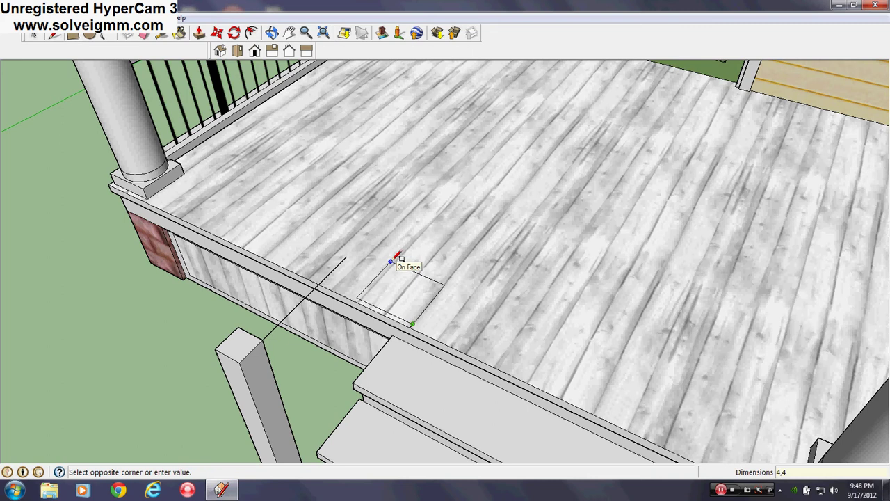
key("Return")
Step: Erase the short guide at the deck square and the alignment line running back from the post top
key("e")
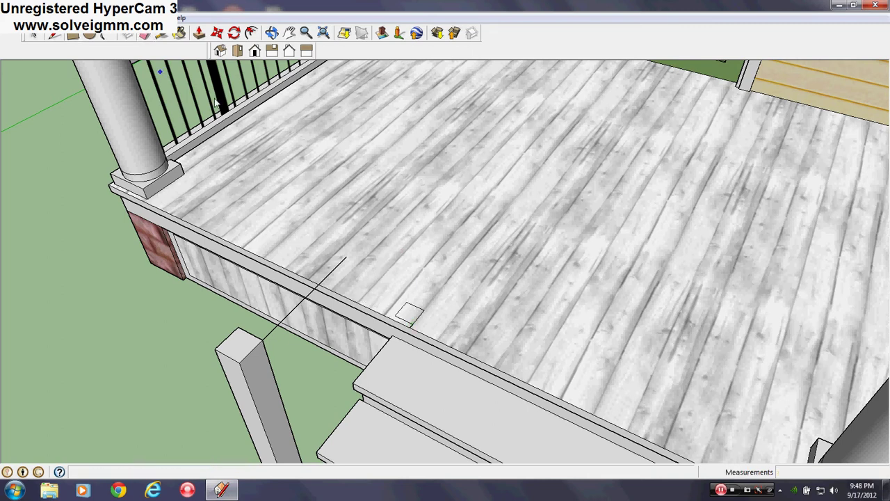
scroll(411, 320, "up", 5)
scroll(426, 325, "down", 5)
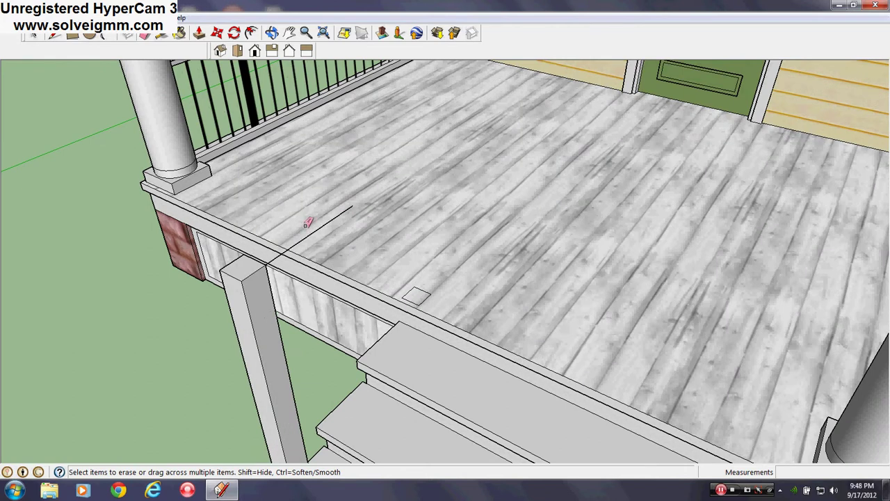
left_click_drag(307, 224, 326, 248)
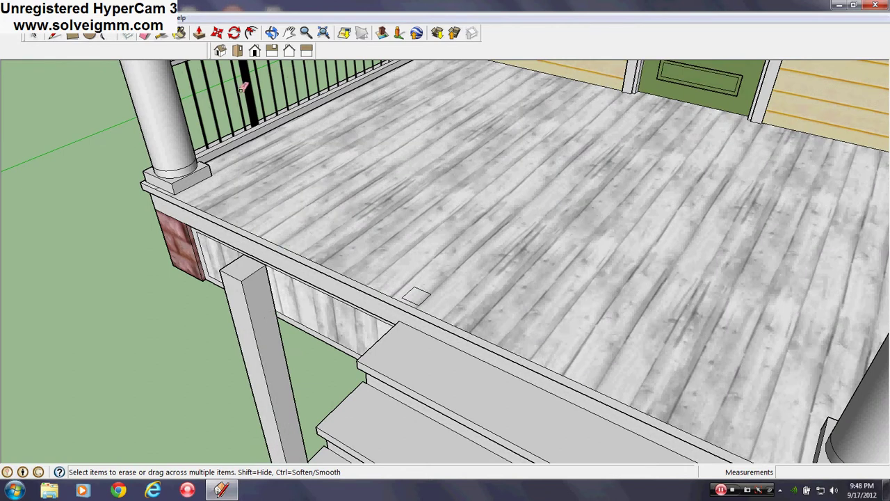
Step: Sample the Color_001 material from the bottom-tread post and apply it to the 4-inch square on the porch deck
left_click(180, 32)
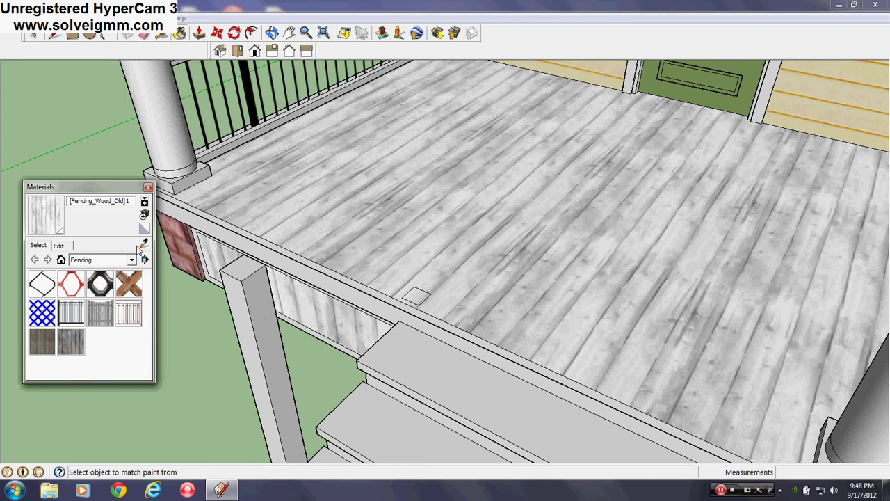
left_click(263, 297, "alt")
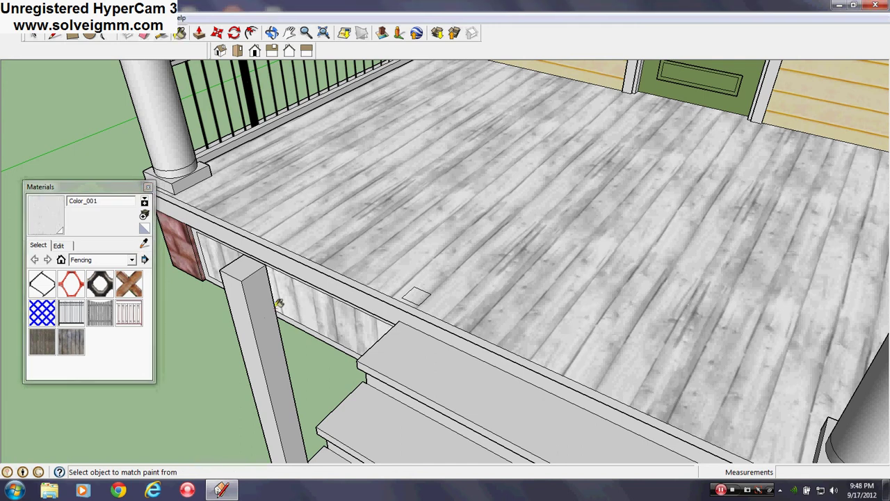
middle_click_drag(362, 283, 160, 163)
left_click(147, 188)
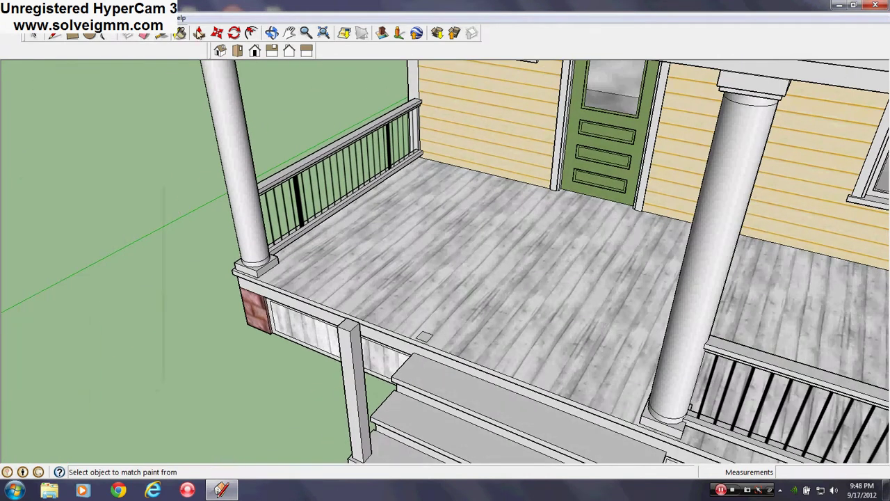
Step: Pull the deck square up 2' 7" into a railing post
left_click(199, 33)
left_click_drag(422, 341, 757, 356)
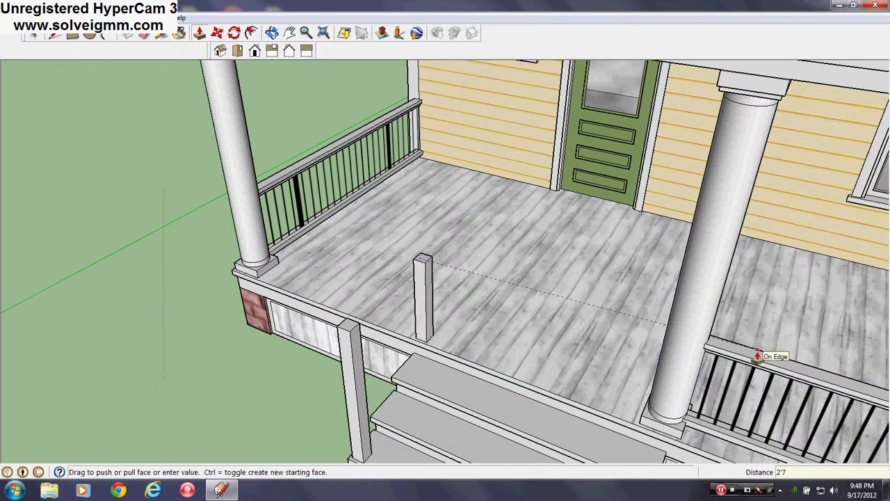
key("Return")
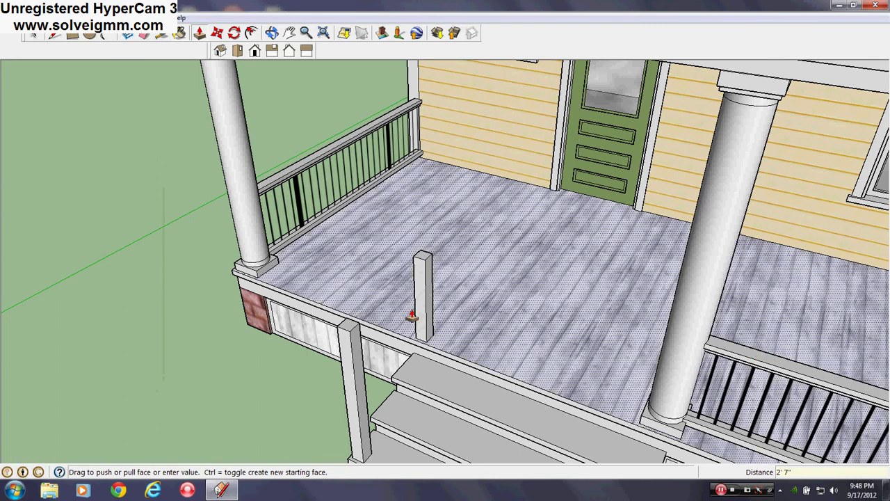
Step: Draw a guide line across the deck from the midpoint of the corner column base's side toward the deck post
scroll(391, 317, "up", 2)
middle_click_drag(390, 318, 362, 334)
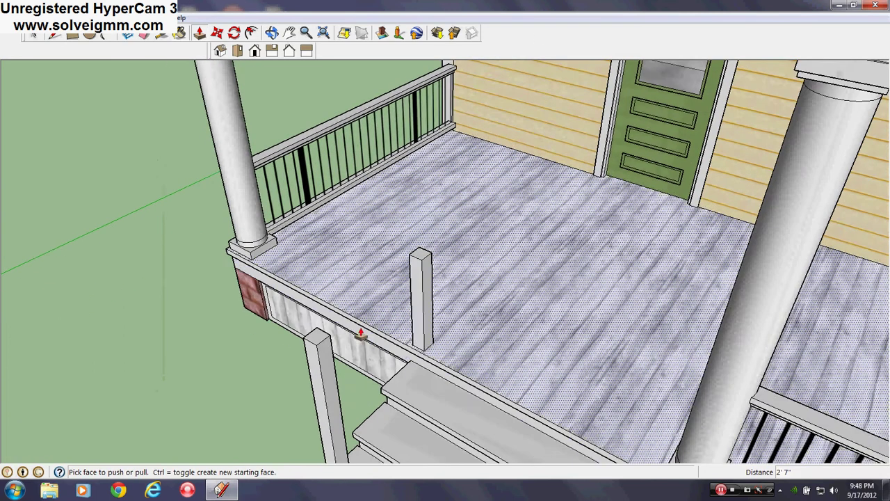
left_click(53, 36)
scroll(268, 252, "up", 4)
left_click(257, 246)
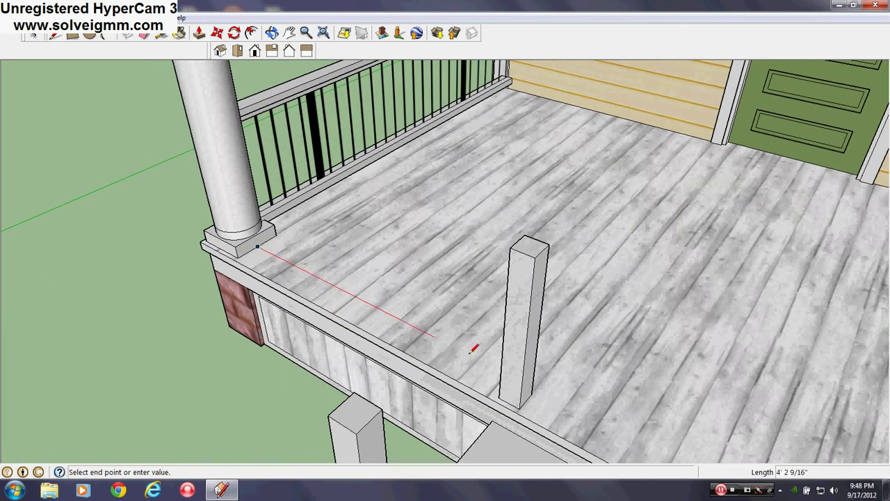
middle_click_drag(472, 348, 606, 358)
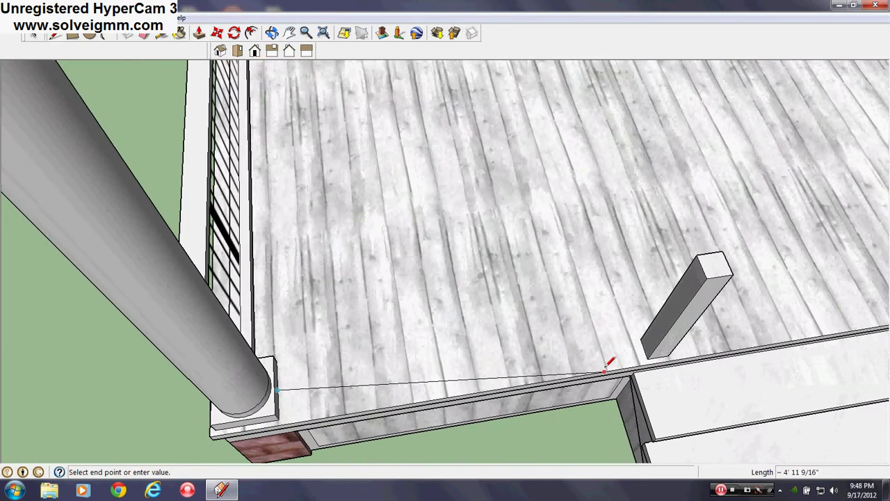
left_click(610, 337)
scroll(634, 353, "up", 5)
middle_click_drag(634, 354, 601, 457)
key("Escape")
Step: Pull the deck post's rear face back in line with the guide line's end, then a further 2 inches
left_click(199, 33)
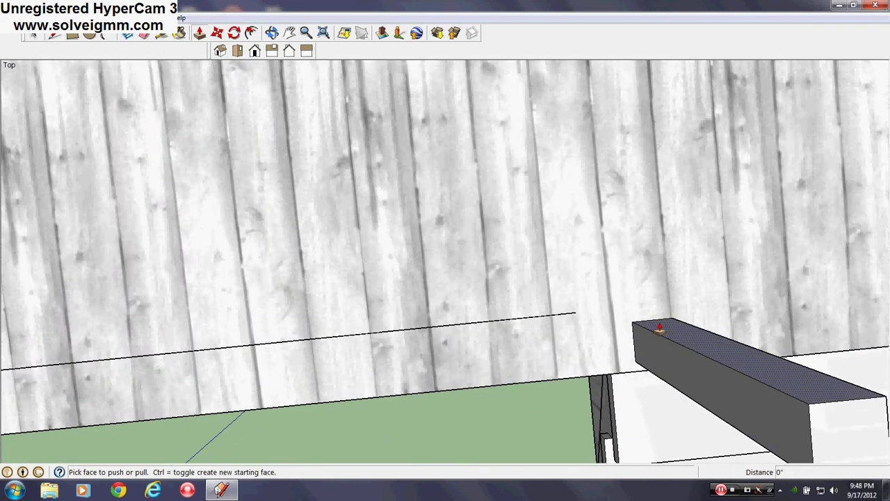
left_click(656, 324)
left_click(575, 317)
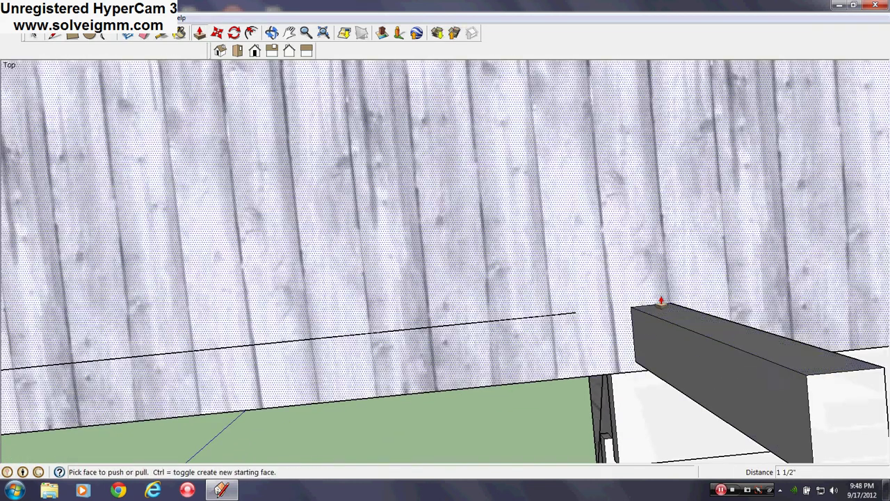
left_click(672, 321)
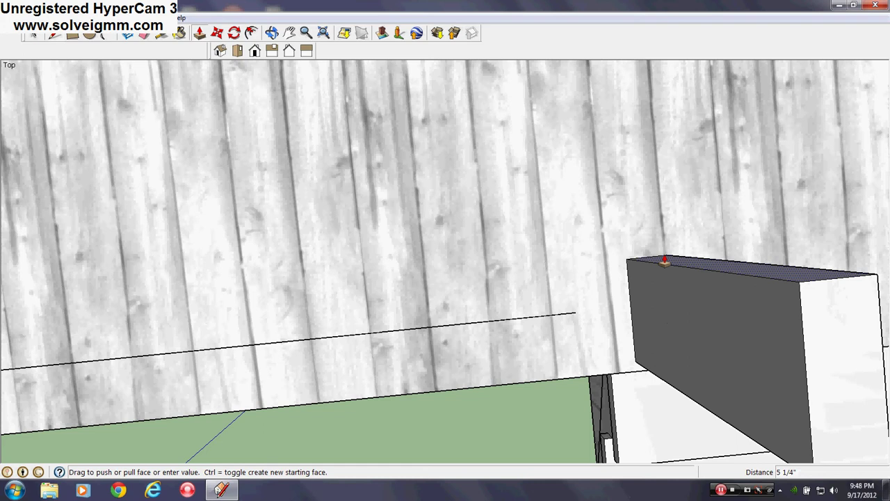
key("Escape")
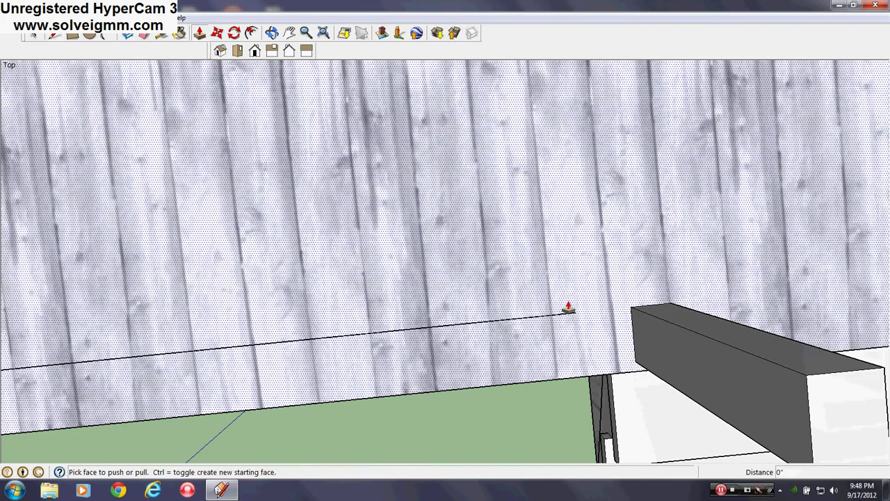
middle_click_drag(547, 323, 486, 295)
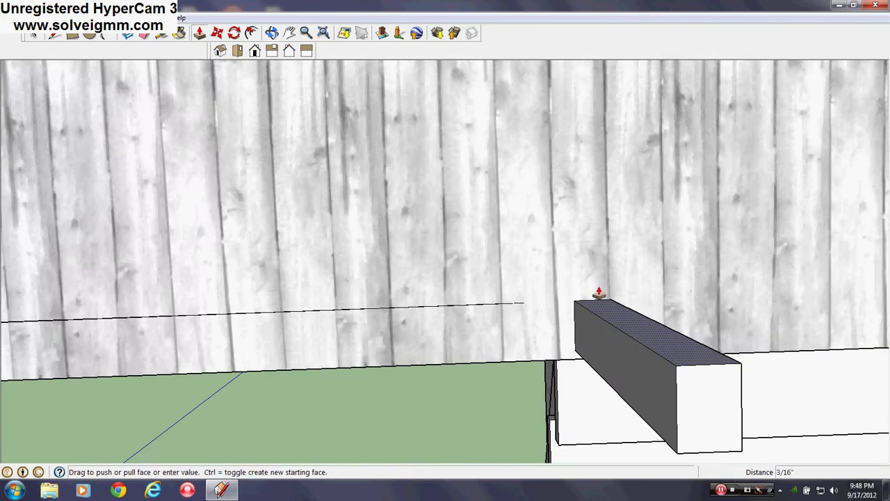
key("Return")
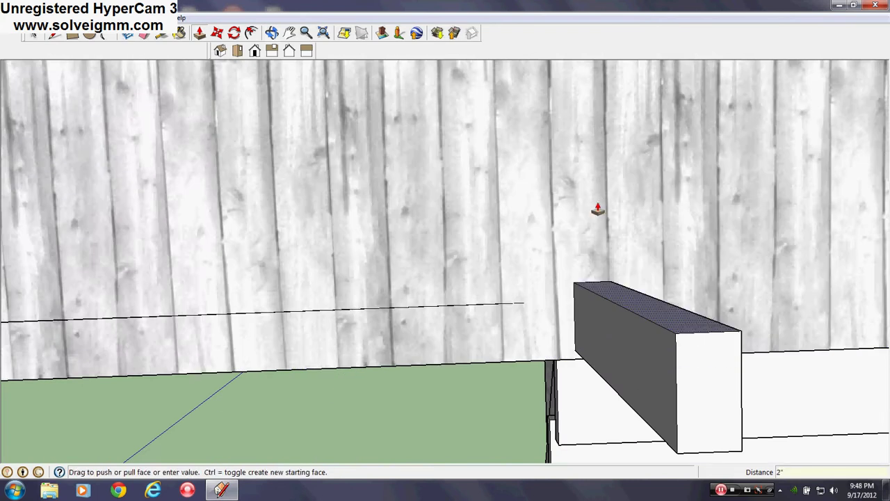
Step: Push the deck post's front face back to the guide line, then pull it out 2 inches
middle_click_drag(735, 125, 624, 221)
left_click(624, 221)
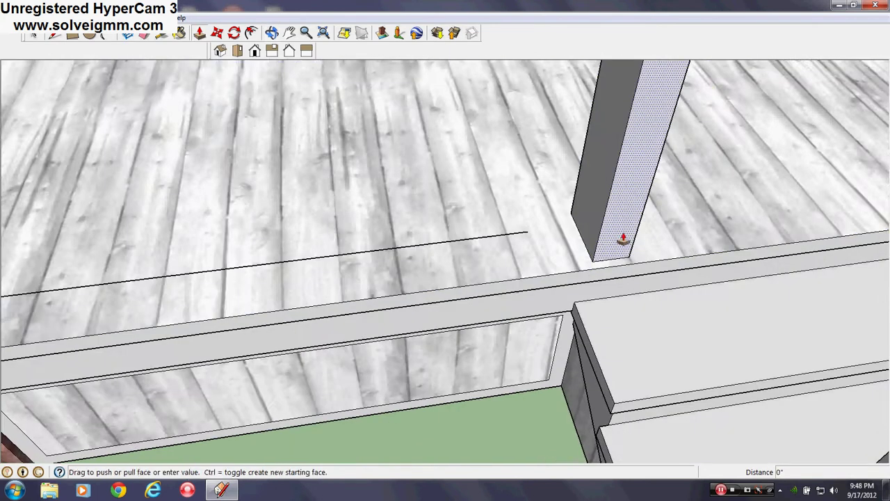
left_click(528, 238)
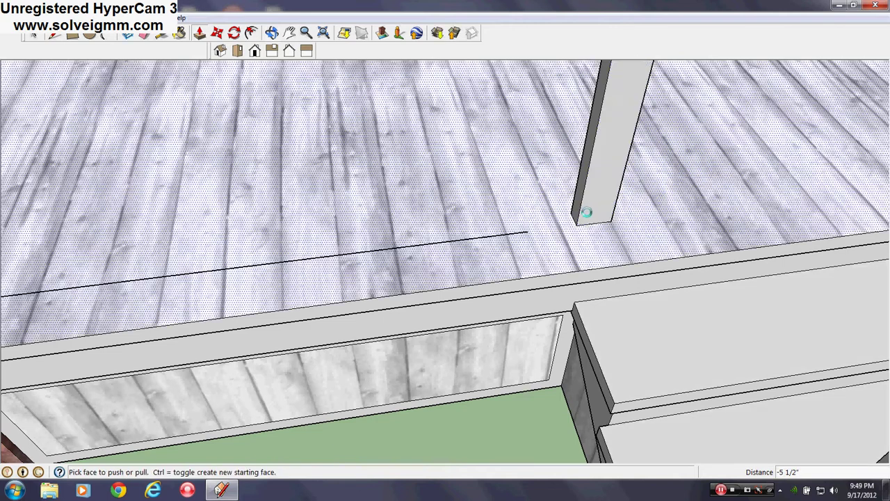
left_click(587, 223)
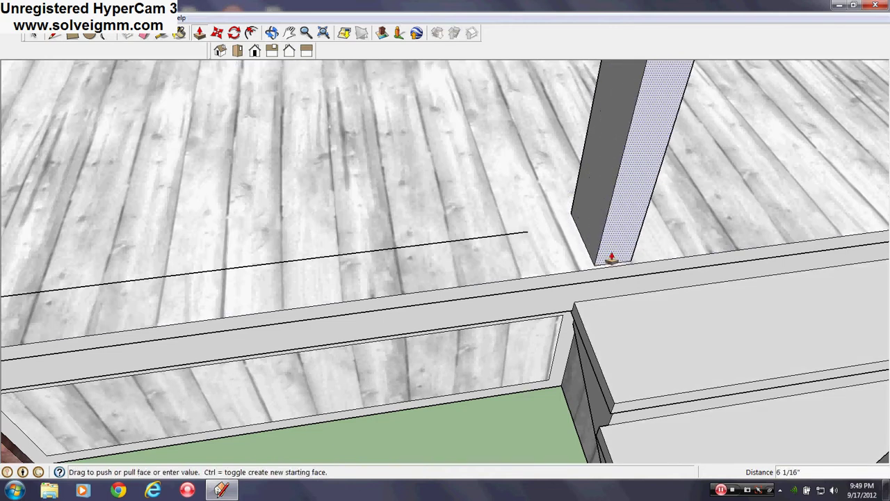
type("2")
key("Return")
Step: Erase the guide line running from the column base to the deck post
middle_click_drag(553, 257, 442, 247)
scroll(442, 247, "down", 3)
middle_click_drag(479, 277, 488, 229)
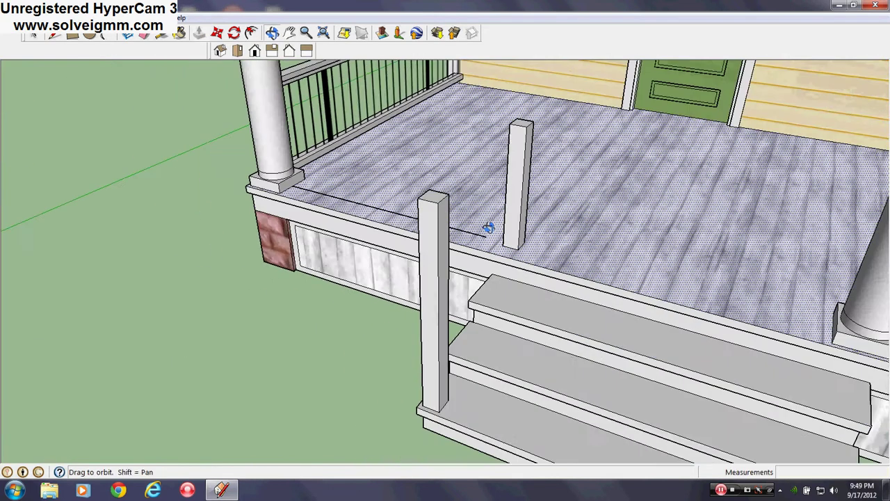
scroll(489, 229, "down", 2)
left_click(148, 36)
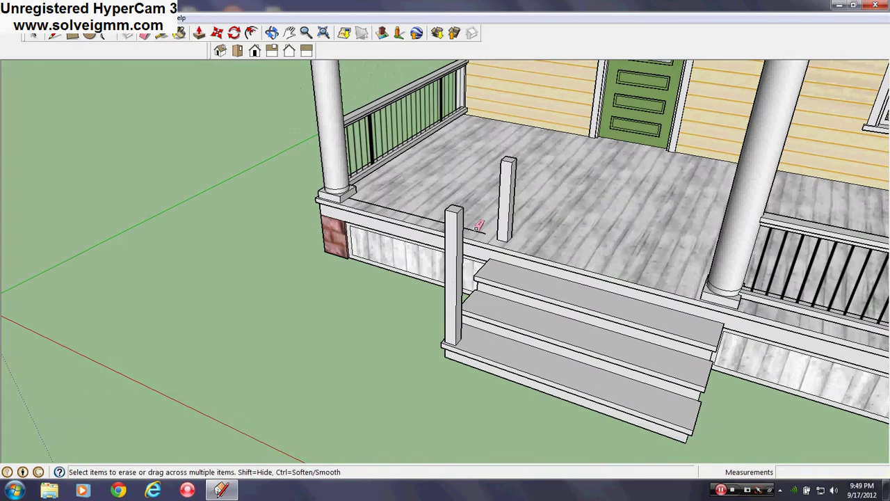
left_click(477, 231)
Step: Pull the deck post's front face out 0.5 inch and its stair-side face out 1 inch
scroll(437, 227, "down", 3)
scroll(433, 226, "up", 3)
mouse_move(436, 230)
middle_mouse_down()
mouse_move(473, 276)
mouse_move(567, 312)
mouse_move(462, 297)
mouse_move(461, 253)
middle_mouse_up()
scroll(461, 253, "up", 3)
key("p")
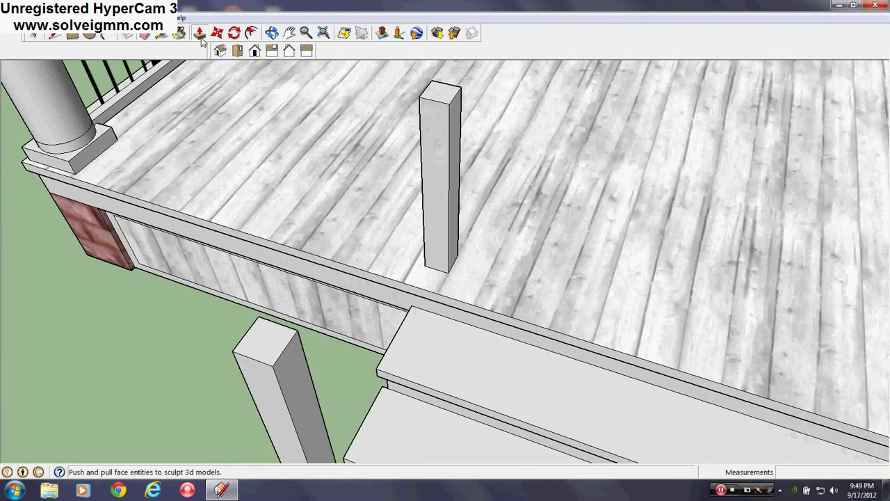
left_click_drag(438, 257, 434, 271)
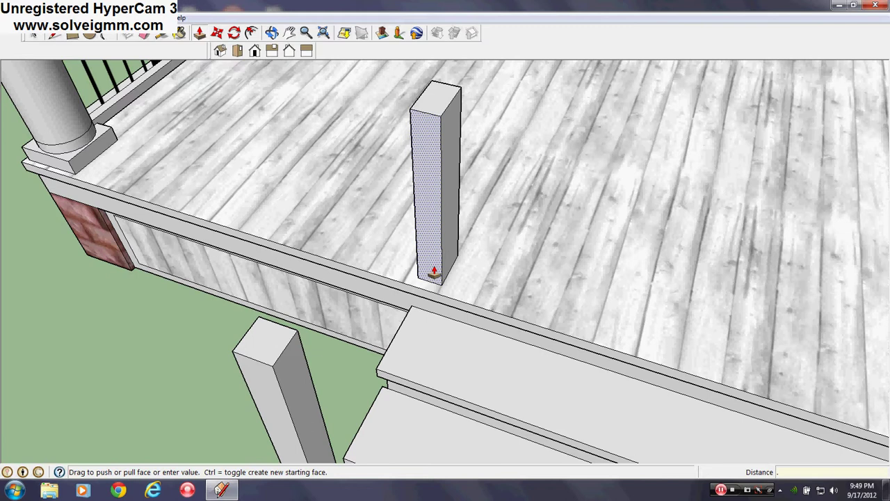
type(".5")
key("Return")
middle_click_drag(427, 264, 441, 222)
left_click_drag(427, 229, 376, 257)
type("1")
key("Return")
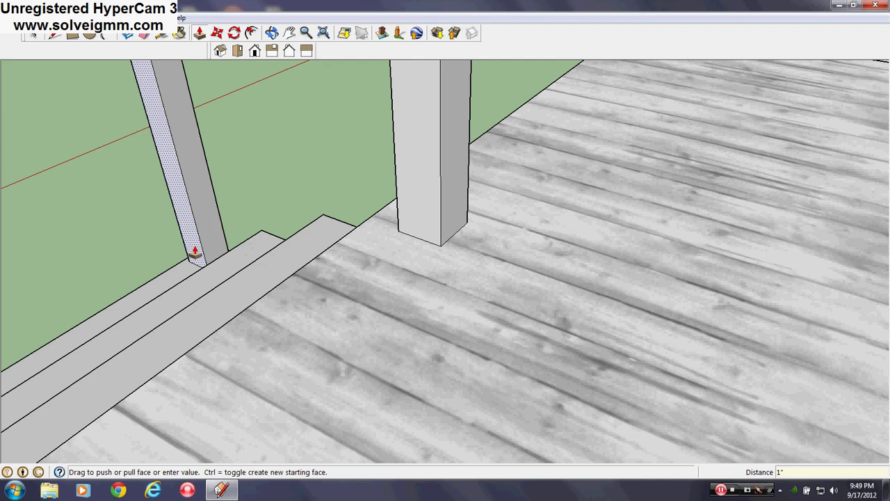
Step: Pull the bottom-tread post's stair-side and rear faces out 1 inch each
left_click(414, 219)
left_click_drag(227, 241, 263, 270)
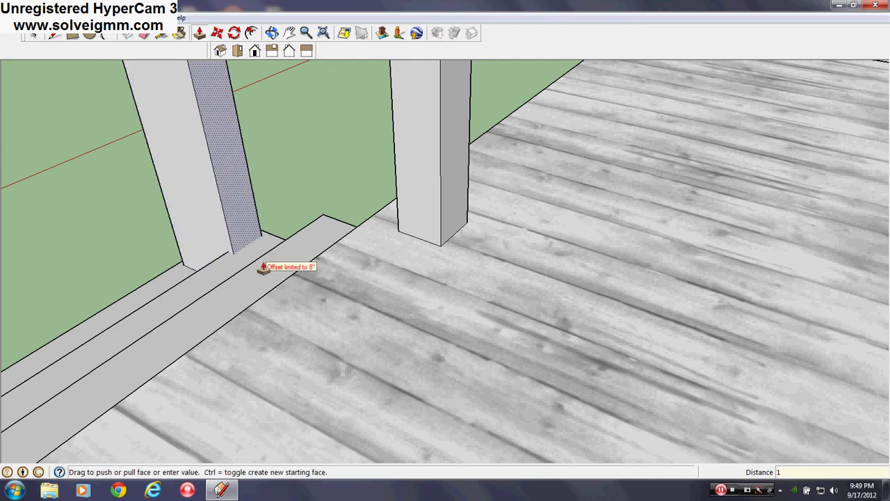
key("Return")
Step: Draw a 1-inch guide down from the midpoint of the deck post's top edge, on the face toward the corner column
middle_click_drag(219, 304, 679, 338)
scroll(303, 354, "down", 6)
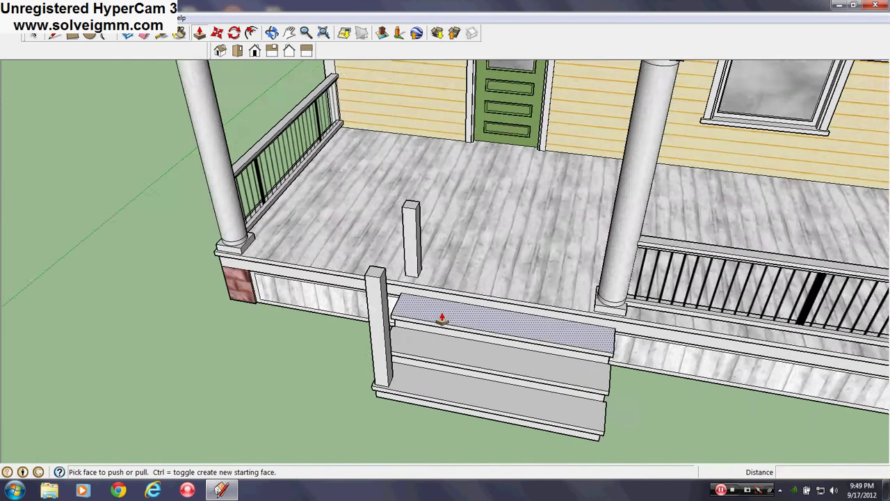
scroll(442, 318, "up", 2)
double_click(442, 318)
left_click(61, 38)
middle_click_drag(539, 330, 674, 296)
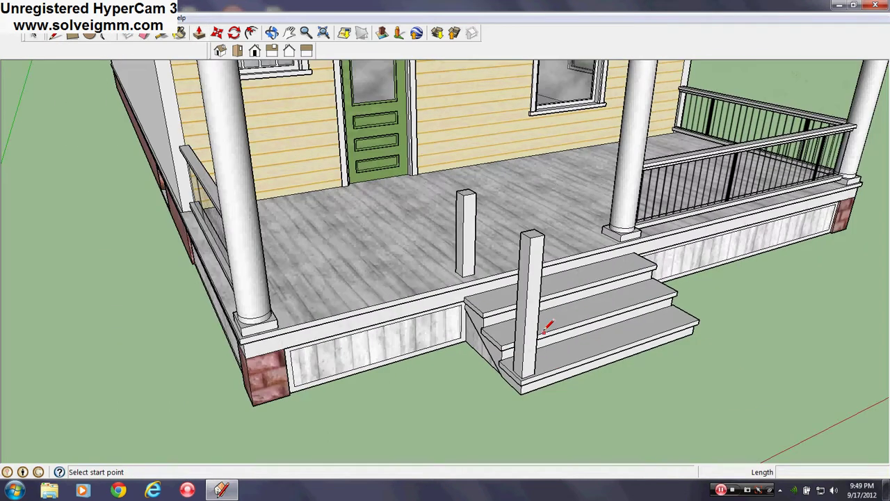
scroll(497, 247, "up", 3)
scroll(440, 174, "up", 2)
mouse_move(441, 174)
middle_mouse_down()
mouse_move(466, 182)
mouse_move(526, 144)
middle_mouse_up()
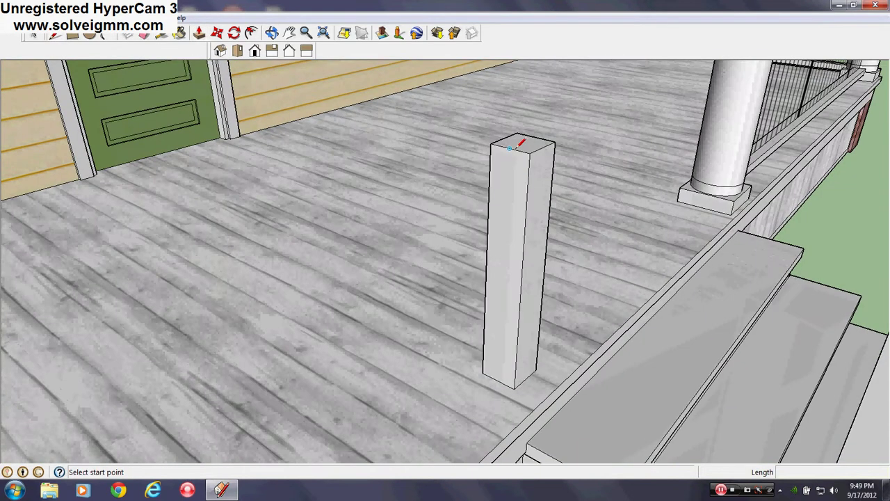
left_click(510, 148)
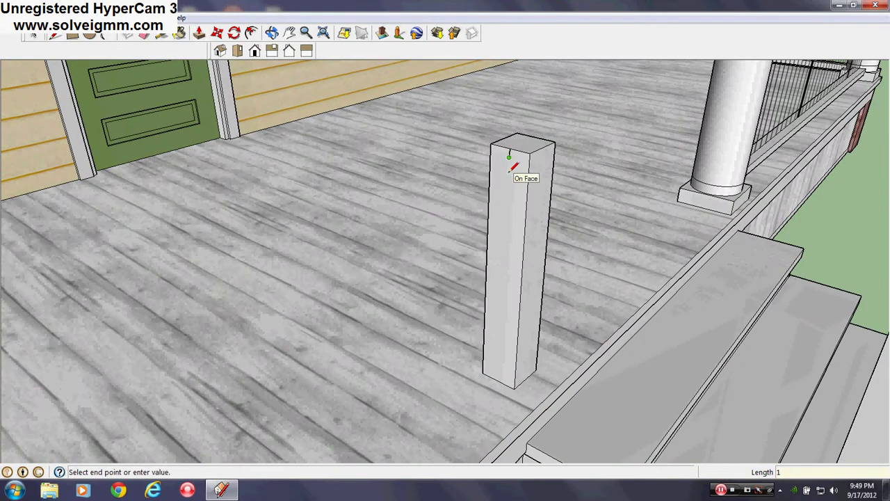
Step: Draw a closed T-shaped rail profile with 2-inch-high upper and lower parts from the guide's lower end, then erase the guide
scroll(513, 167, "up", 3)
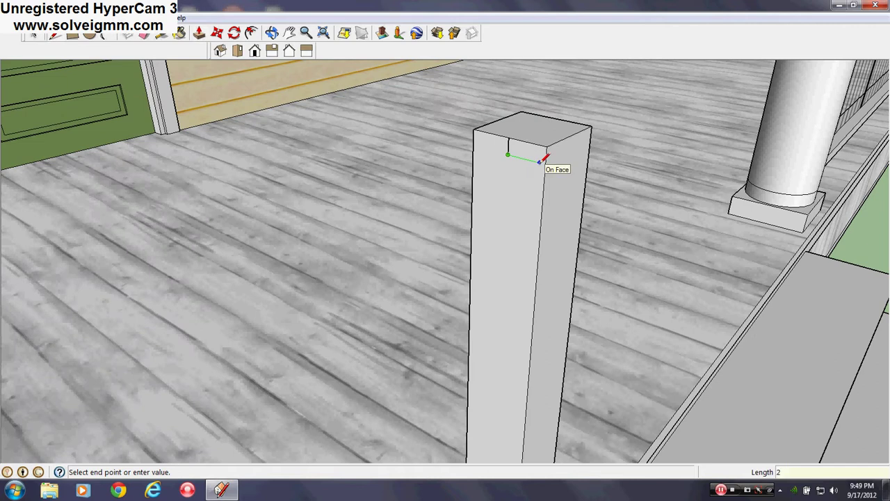
left_click(538, 162)
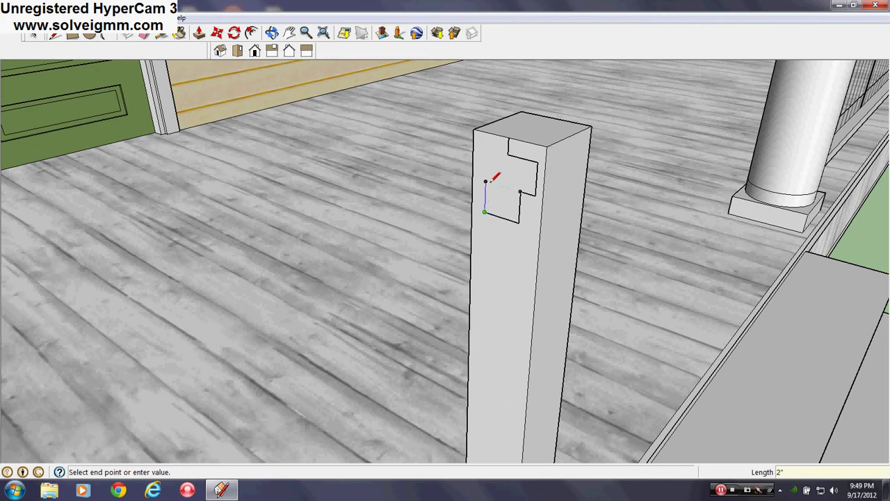
scroll(487, 181, "up", 2)
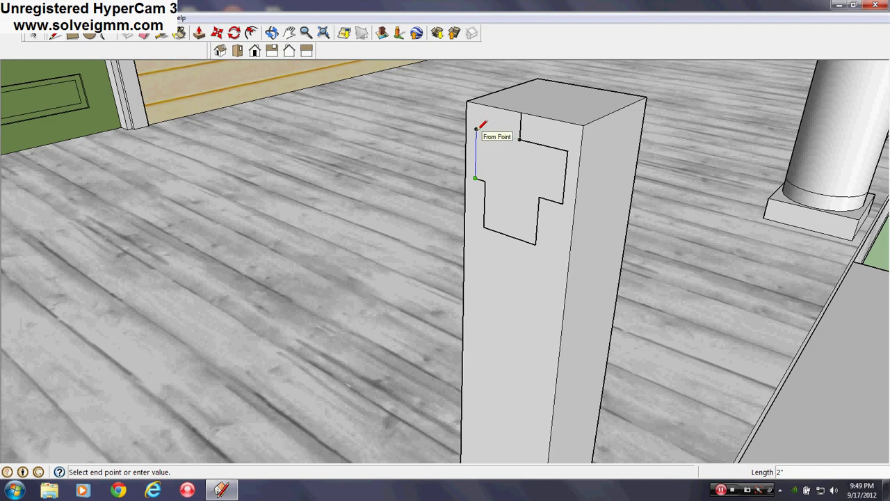
left_click(520, 139)
right_click(521, 131)
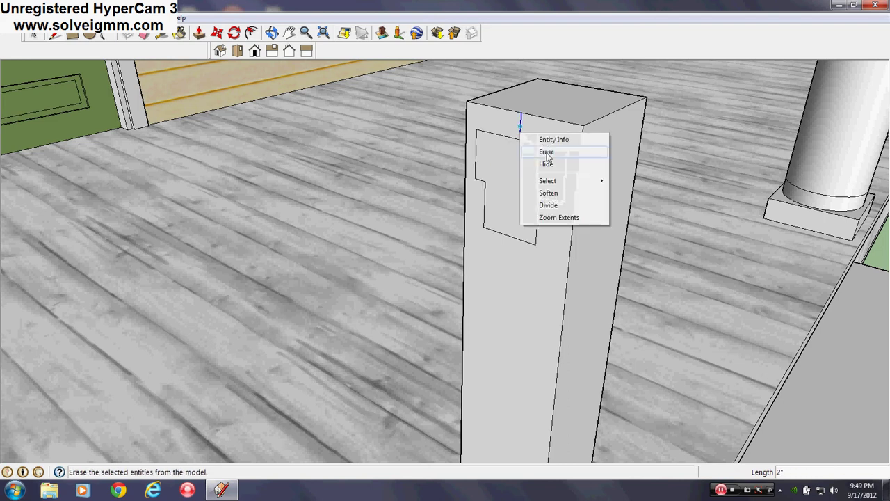
left_click(553, 163)
Step: Pull the rail profile about 11 7/8 inches out of the deck post and erase the line along the rail's top
middle_click_drag(539, 205, 506, 188)
scroll(508, 187, "down", 1)
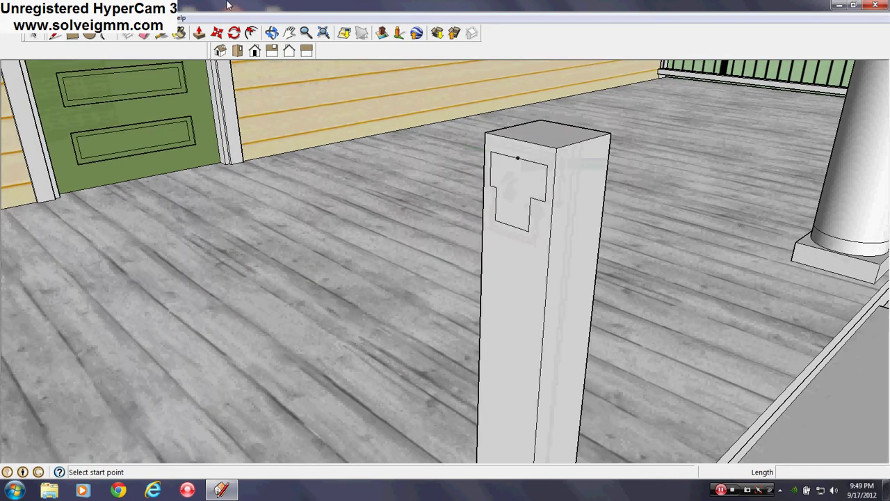
left_click(198, 34)
left_click_drag(512, 209, 351, 280)
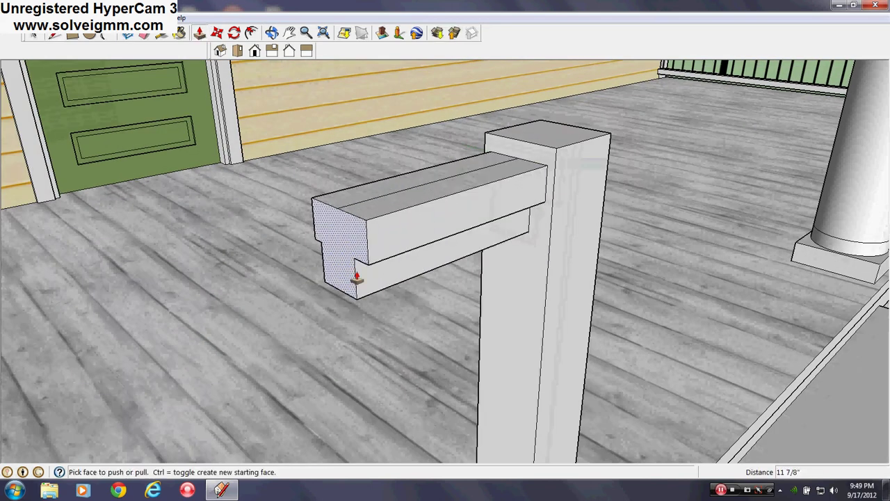
right_click(442, 189)
left_click(465, 208)
Step: Push the side face of the rail's lower part in by 1/2 inch
middle_click_drag(460, 206, 408, 139)
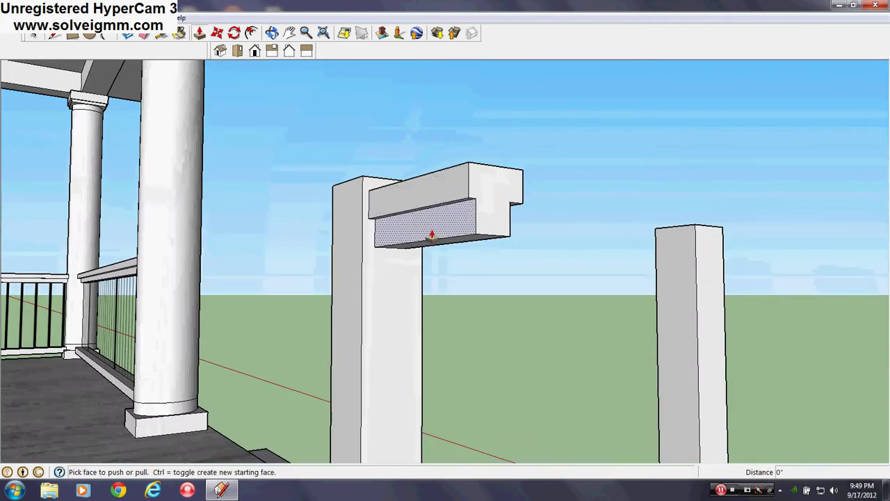
left_click_drag(431, 236, 107, 285)
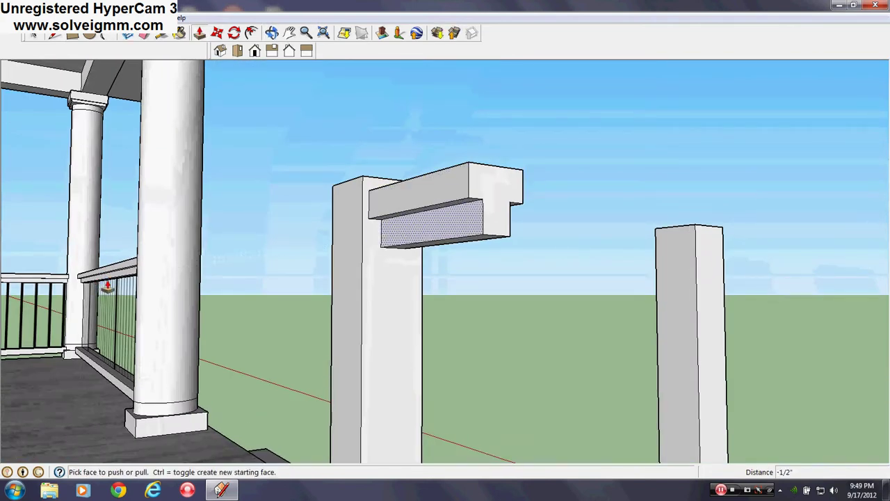
middle_click_drag(471, 222, 347, 230)
left_click_drag(347, 231, 838, 296)
scroll(838, 295, "up", 6)
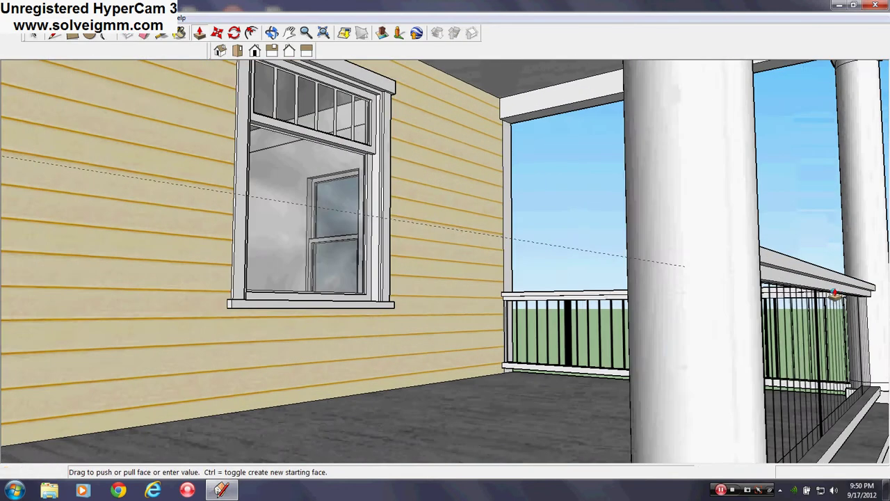
scroll(796, 284, "up", 2)
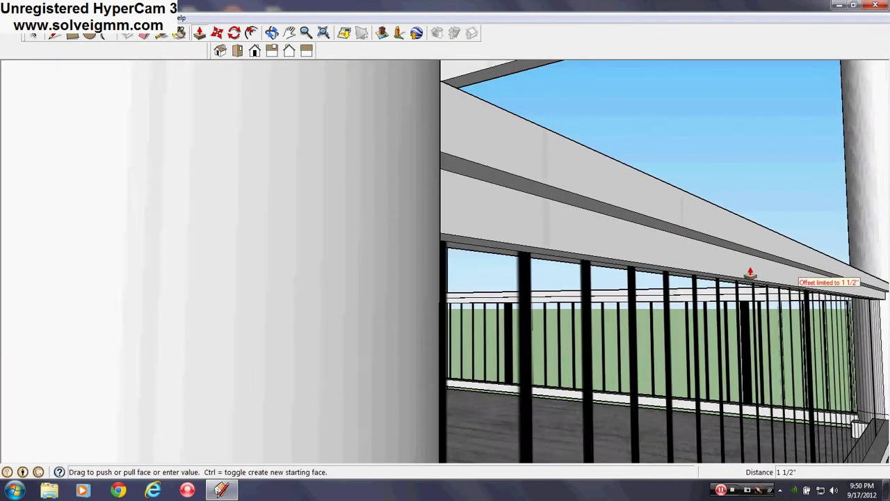
left_click(836, 296)
scroll(759, 312, "down", 7)
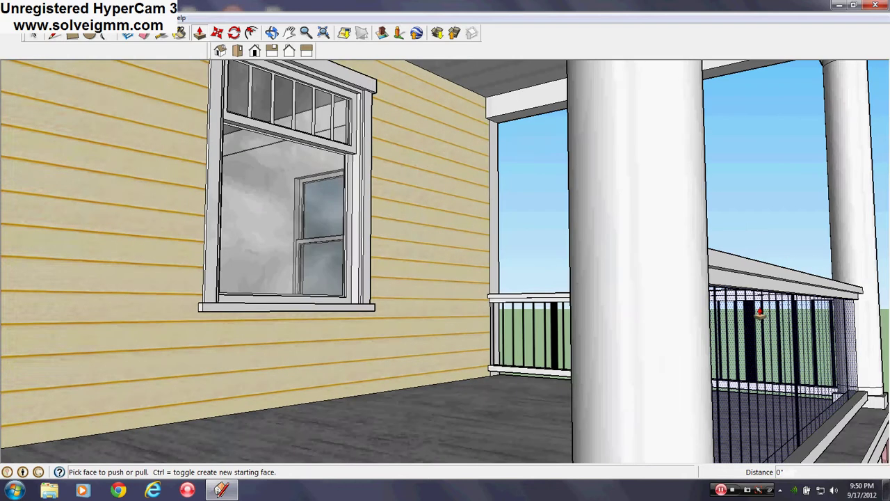
middle_click_drag(759, 312, 640, 268)
scroll(487, 185, "up", 4)
middle_click_drag(487, 185, 484, 165)
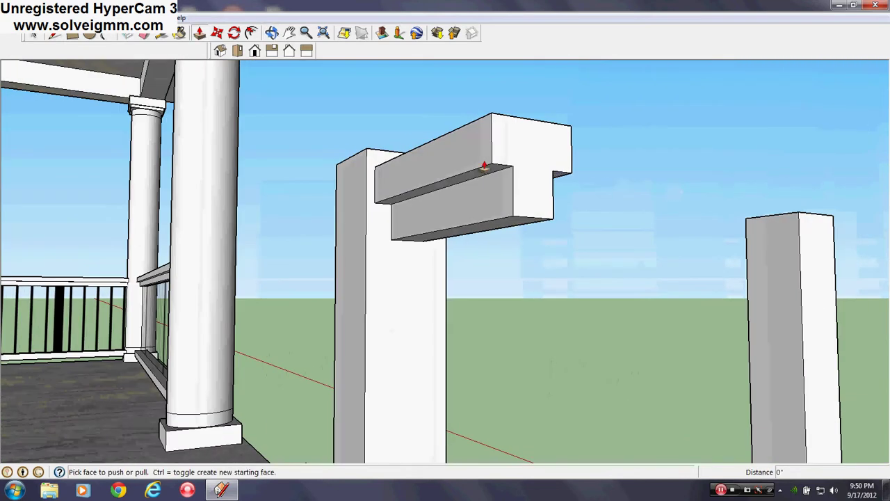
left_click_drag(433, 151, 152, 275)
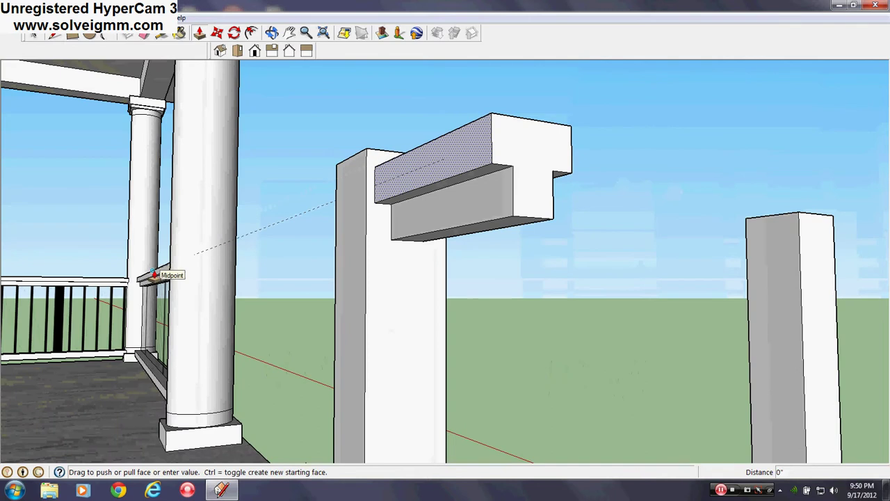
left_click(153, 272)
Step: Push the undersides of the rail's upper part up 1/2 inch on both sides, matching the existing porch rail
left_click(489, 171)
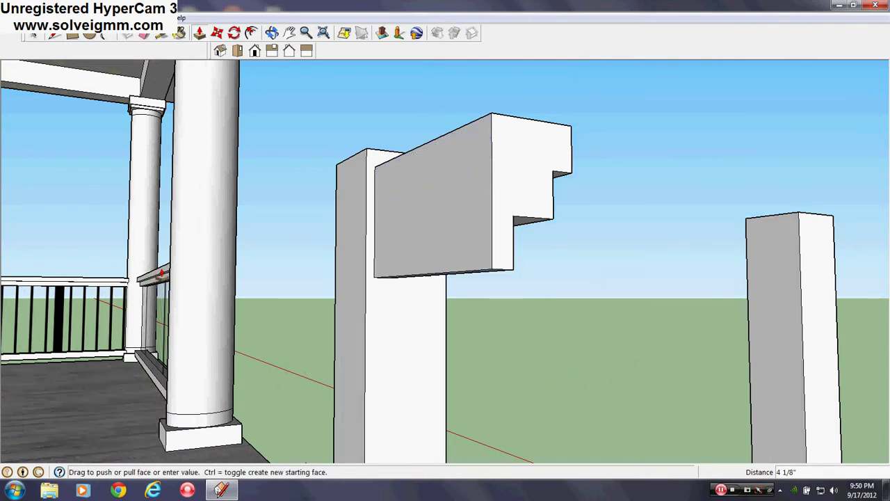
left_click_drag(161, 272, 151, 281)
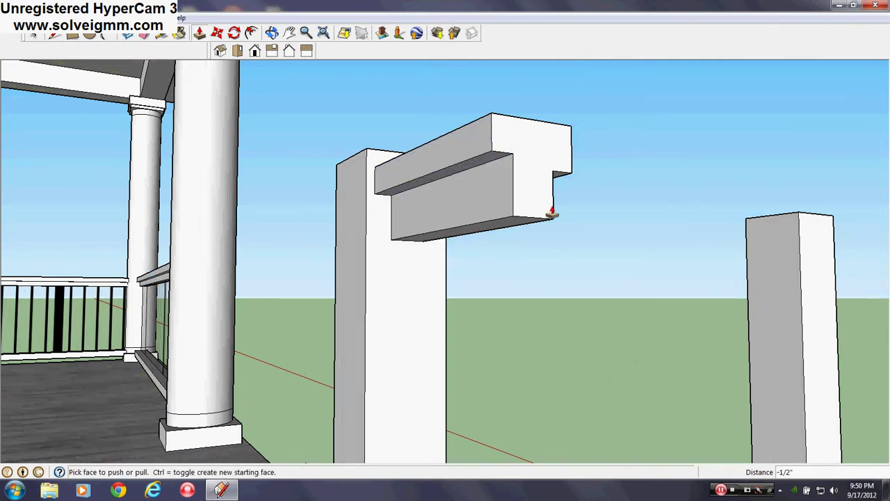
middle_click_drag(547, 204, 373, 191)
left_click(384, 187)
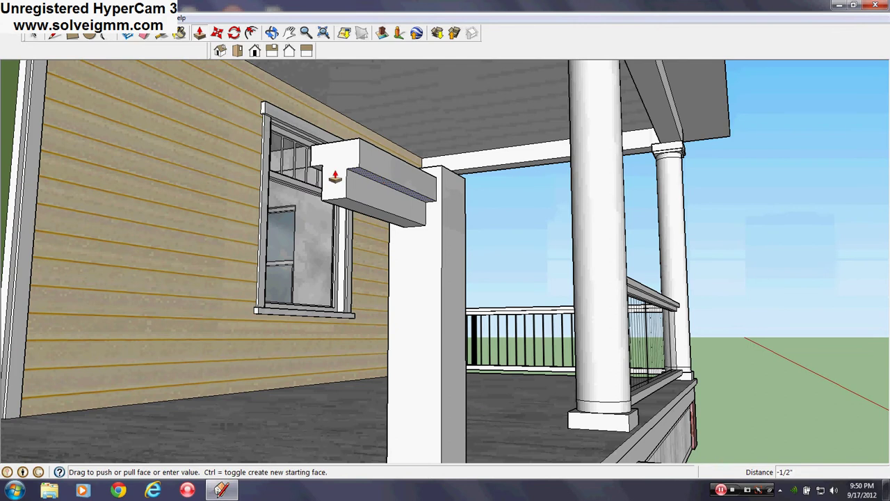
left_click(317, 172)
Step: Push the rail's bottom face up 1 inch to match the lower edge of the existing porch rail
scroll(365, 194, "up", 2)
scroll(365, 193, "up", 1)
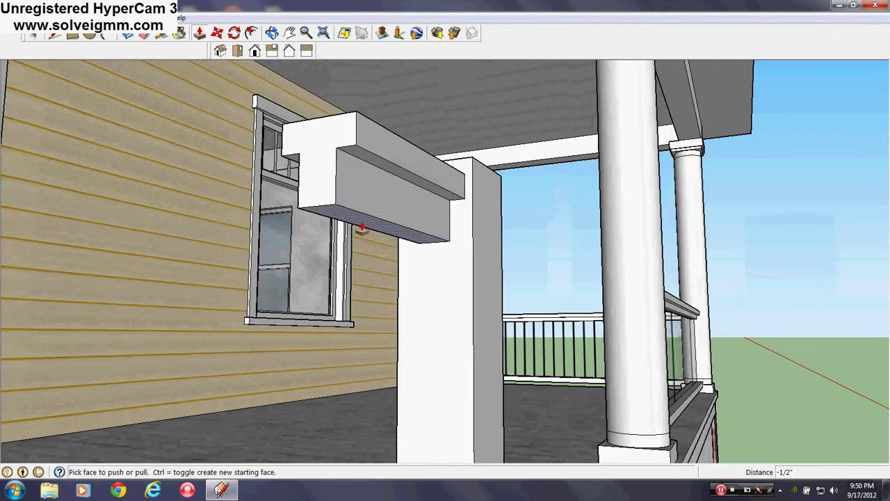
left_click(363, 229)
scroll(673, 326, "up", 2)
left_click(685, 313)
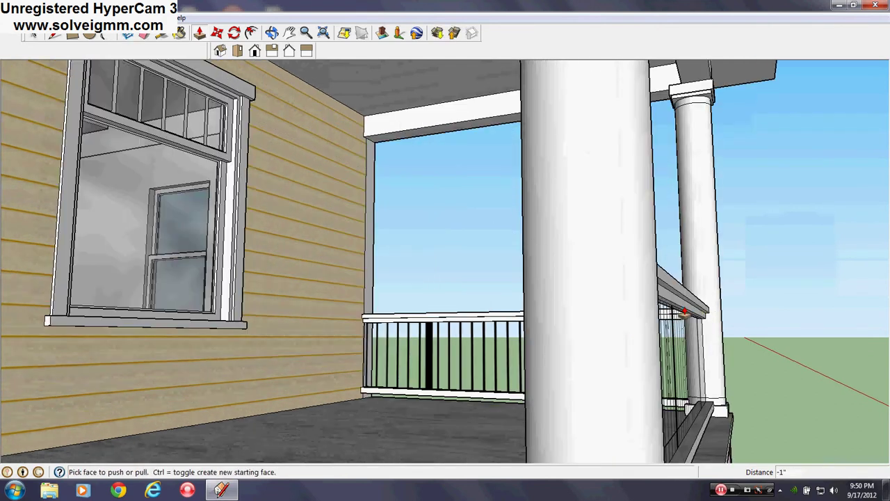
Step: Pull the rail's end face about 5' 1 3/8" from the deck post's side into the corner column
middle_click_drag(685, 313, 493, 330)
scroll(493, 329, "down", 1)
scroll(524, 248, "down", 5)
middle_click_drag(524, 248, 422, 382)
scroll(422, 382, "up", 4)
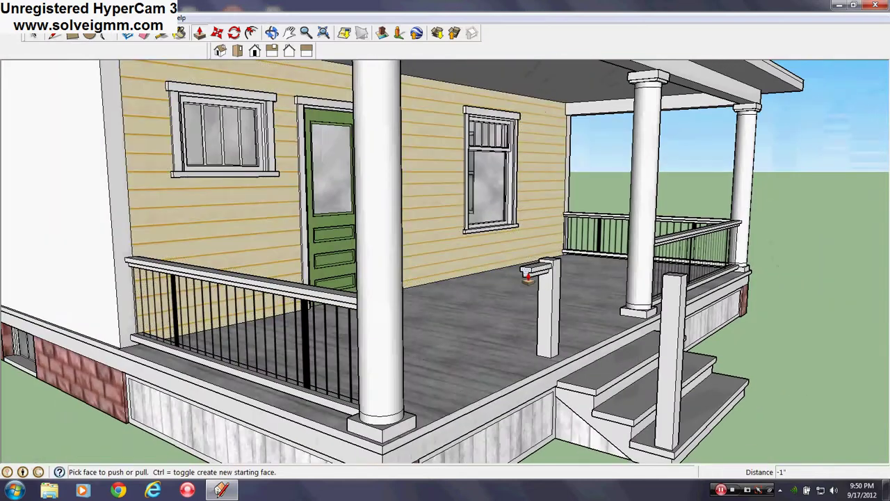
left_click(527, 276)
scroll(410, 444, "up", 3)
left_click(403, 445)
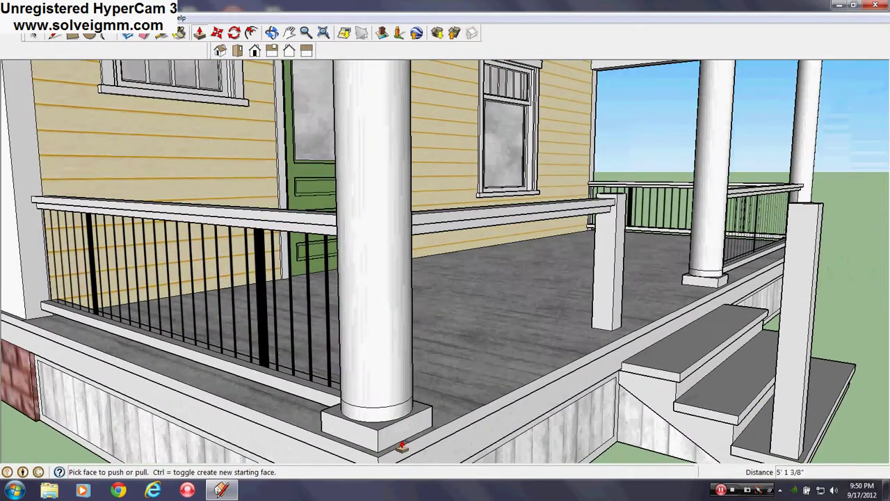
Step: Intersect the corner column's surface with the model where the new rail enters it
middle_click_drag(422, 436, 405, 317)
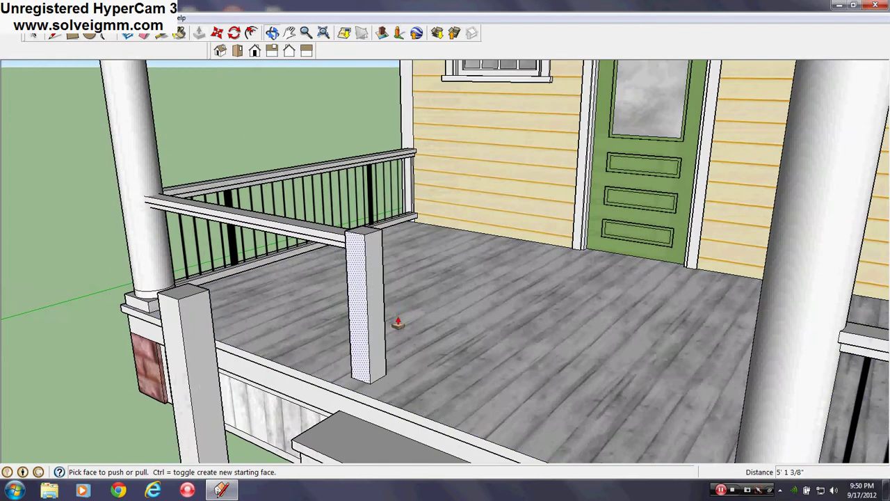
left_click(54, 33)
right_click(135, 148)
mouse_move(234, 224)
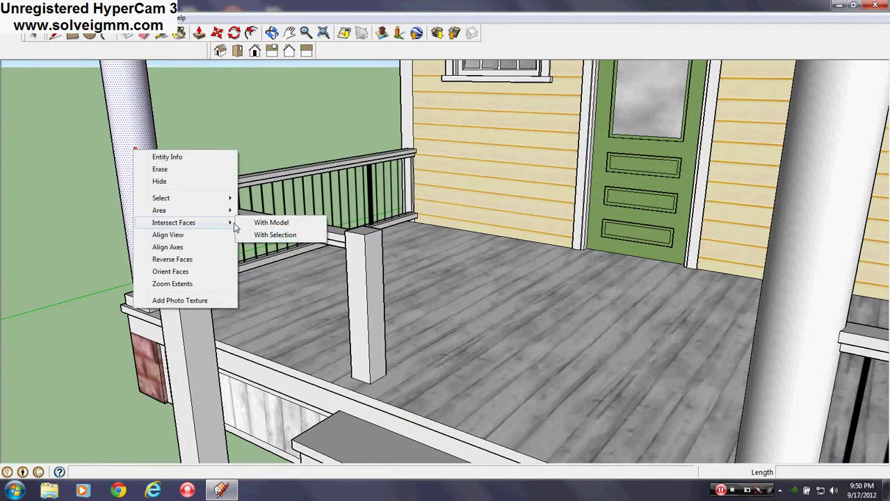
left_click(285, 223)
Step: Erase the T-shaped face where the rail meets the corner column
scroll(133, 185, "up", 6)
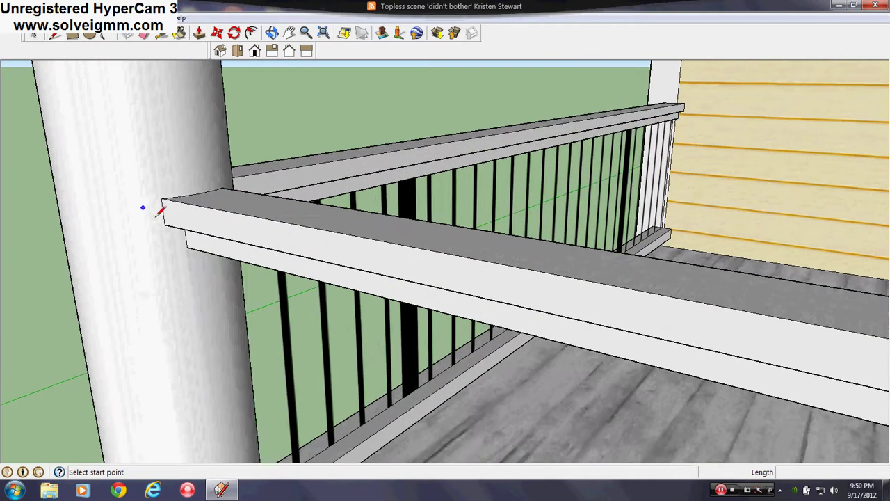
scroll(159, 217, "up", 3)
middle_click_drag(286, 286, 187, 255)
right_click(244, 160)
left_click(259, 180)
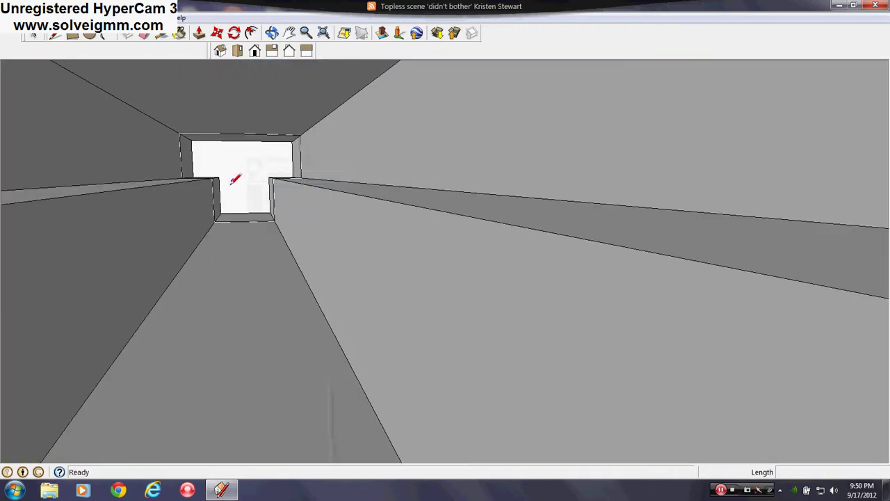
Step: Erase the edges of the rail section that projects inside the corner column
mouse_move(235, 179)
middle_mouse_down()
mouse_move(246, 205)
mouse_move(467, 308)
mouse_move(501, 334)
middle_mouse_up()
scroll(292, 331, "up", 4)
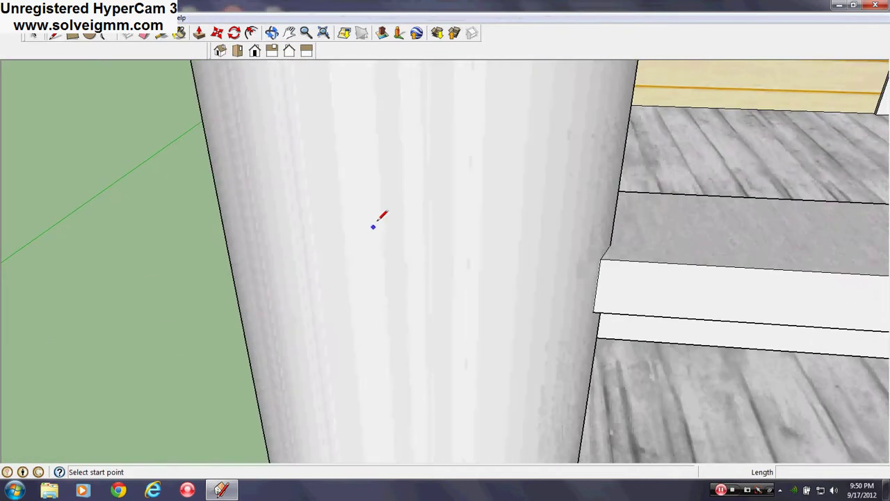
middle_click_drag(374, 226, 417, 435)
scroll(389, 258, "up", 2)
middle_click_drag(389, 258, 346, 239)
scroll(346, 239, "down", 1)
left_click(145, 34)
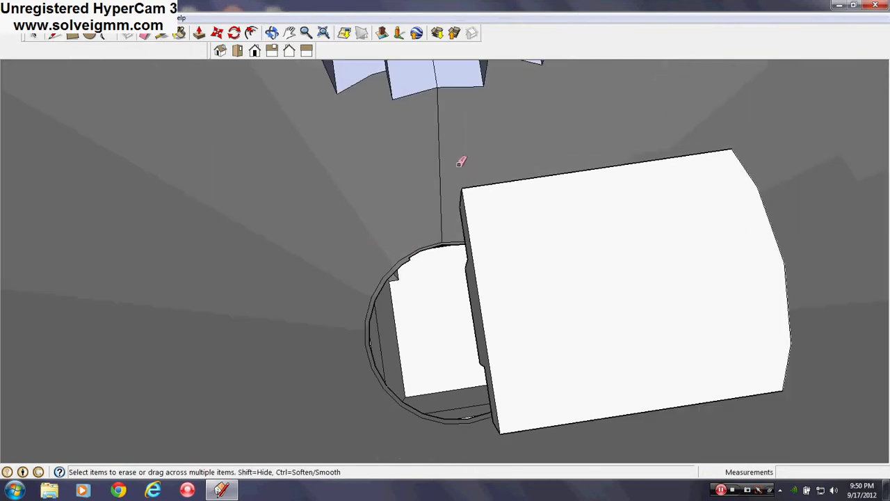
left_click(462, 213)
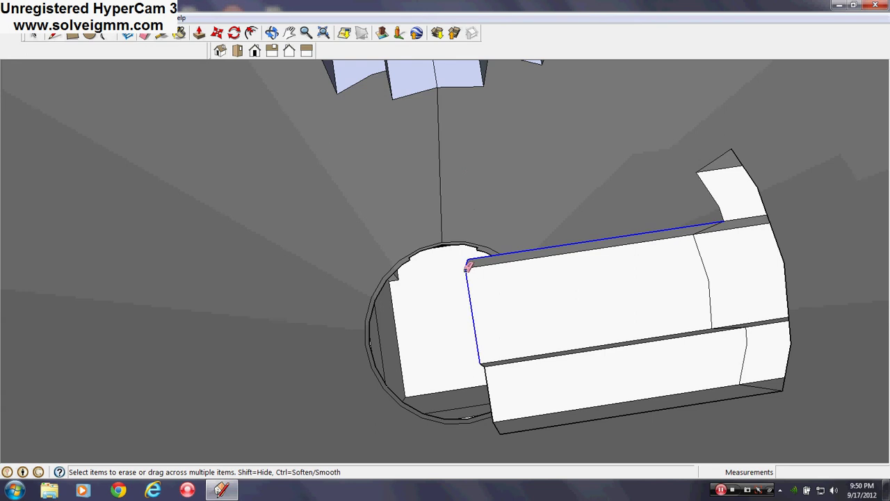
left_click(469, 266)
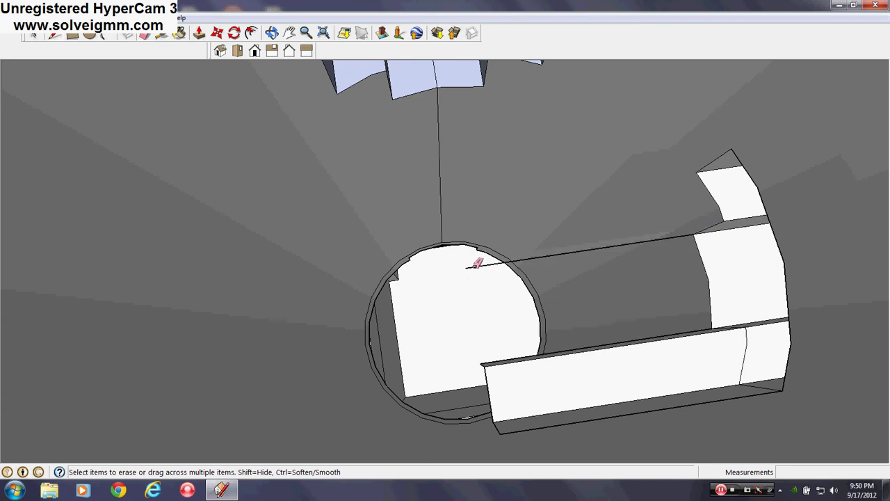
left_click(487, 363)
mouse_move(513, 424)
middle_mouse_down()
mouse_move(503, 399)
mouse_move(492, 426)
middle_mouse_up()
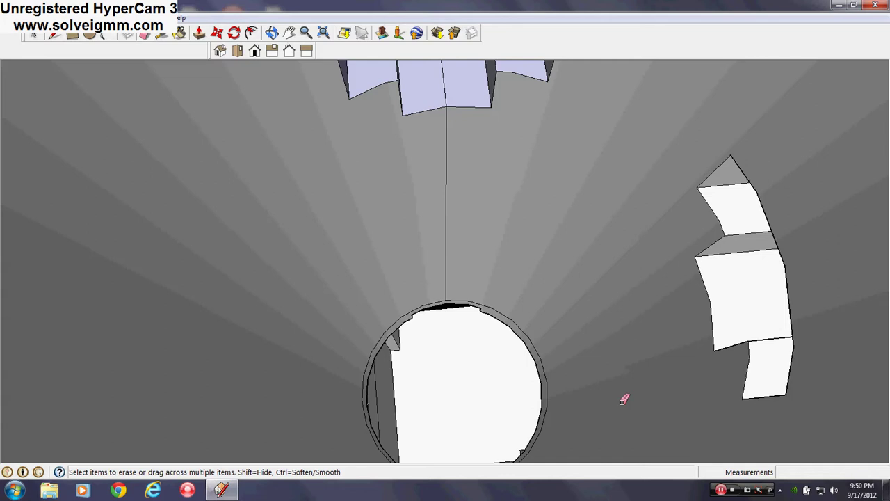
scroll(498, 292, "down", 10)
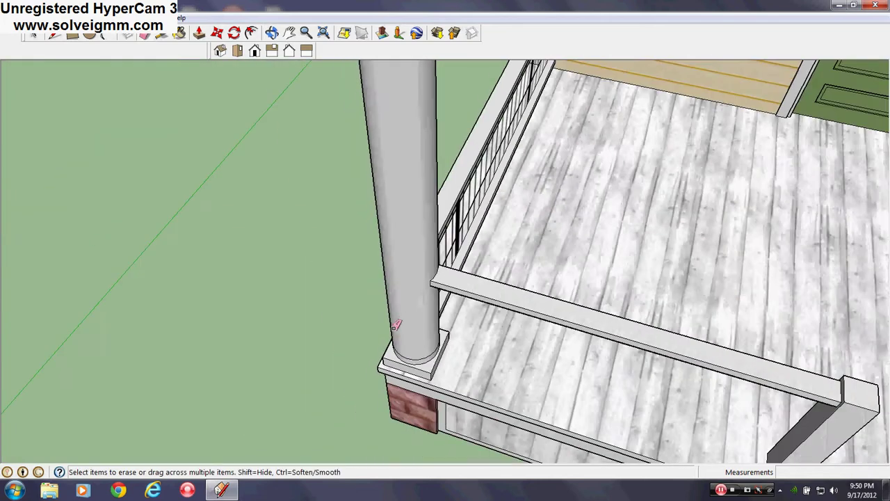
Step: Draw a 2-inch vertical guide from the midpoint of the deck post's bottom edge and a rectangular lower-rail profile above it
middle_click_drag(396, 324, 664, 161)
scroll(627, 330, "up", 5)
scroll(626, 329, "down", 1)
mouse_move(516, 331)
middle_mouse_down()
mouse_move(496, 359)
mouse_move(270, 374)
mouse_move(441, 372)
mouse_move(430, 330)
middle_mouse_up()
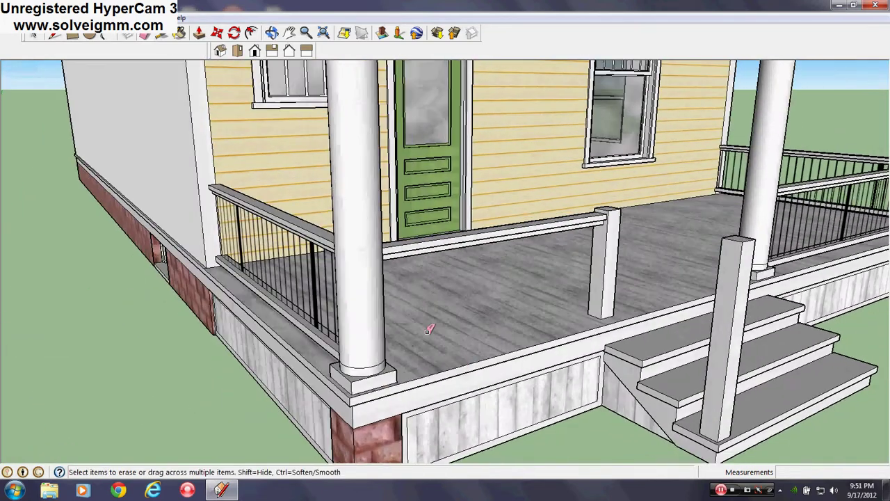
left_click(57, 37)
scroll(575, 320, "up", 5)
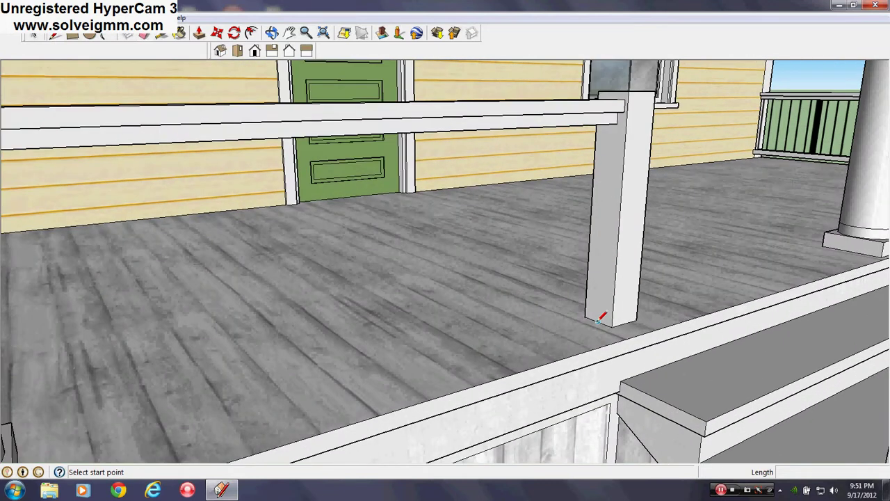
left_click(599, 322)
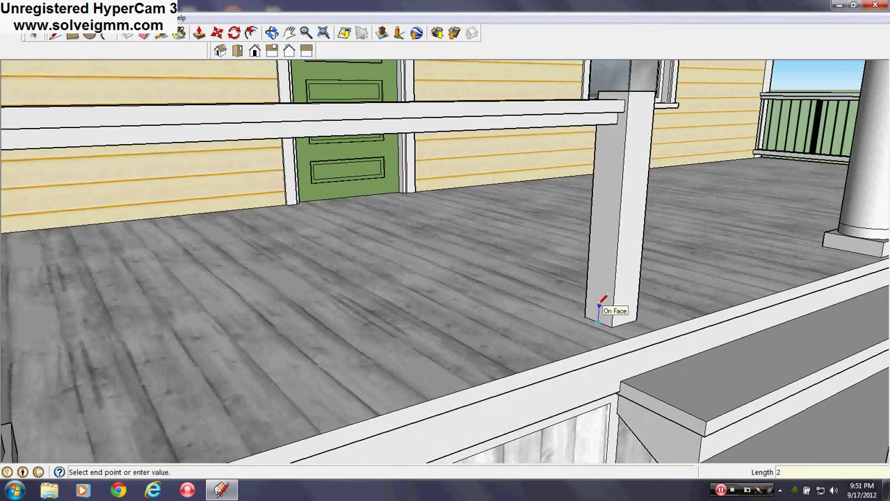
scroll(600, 311, "up", 3)
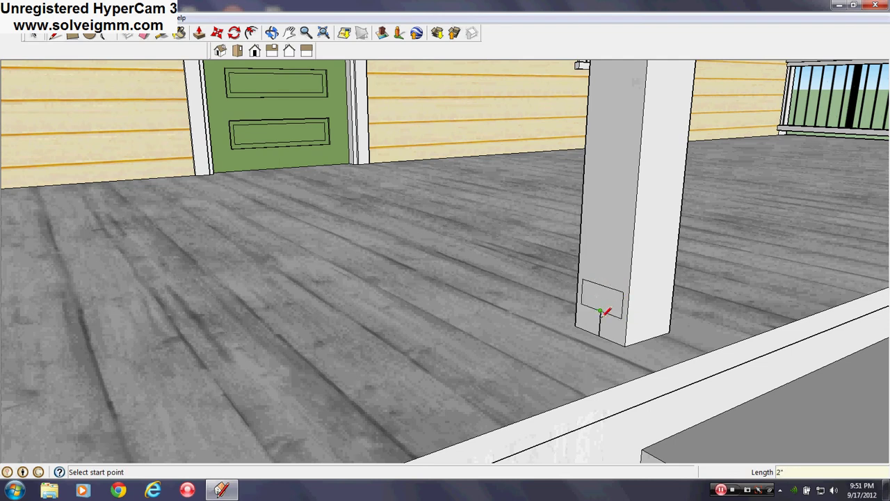
Step: Erase the short vertical guide beneath the lower-rail profile on the deck post
scroll(601, 321, "down", 2)
scroll(601, 320, "up", 4)
right_click(600, 324)
right_click(600, 328)
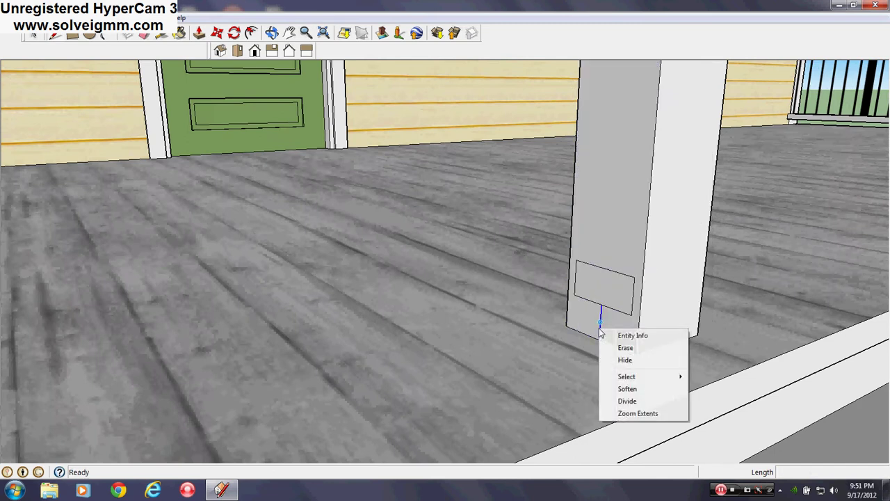
left_click(613, 349)
Step: Try to pull the lower-rail profile 5' 7 3/4" from the deck post to the corner column's base
scroll(572, 225, "down", 8)
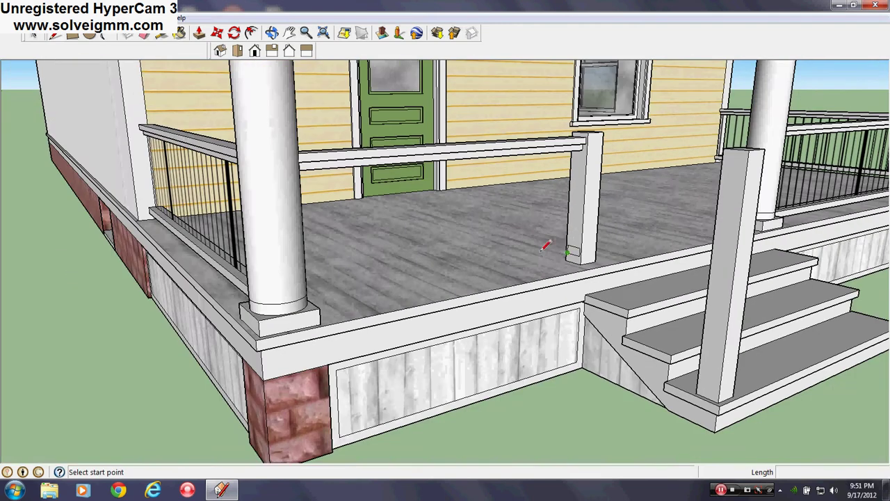
left_click(199, 36)
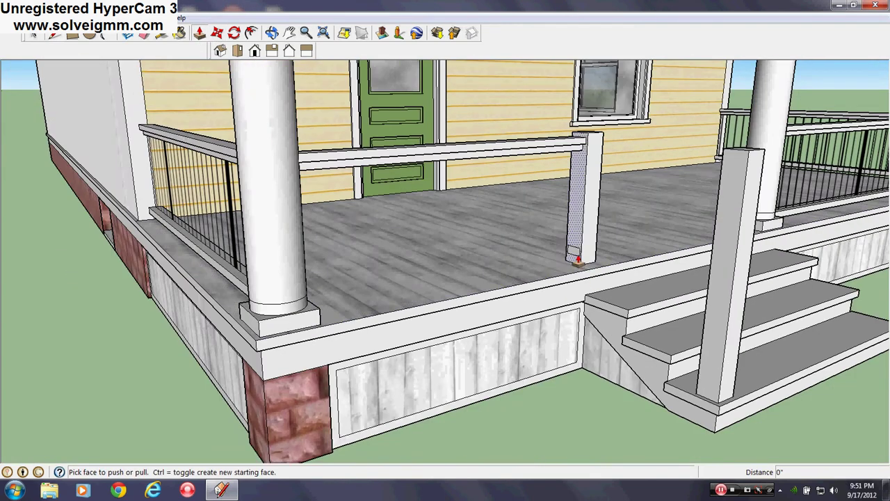
left_click_drag(576, 255, 273, 376)
scroll(369, 284, "up", 3)
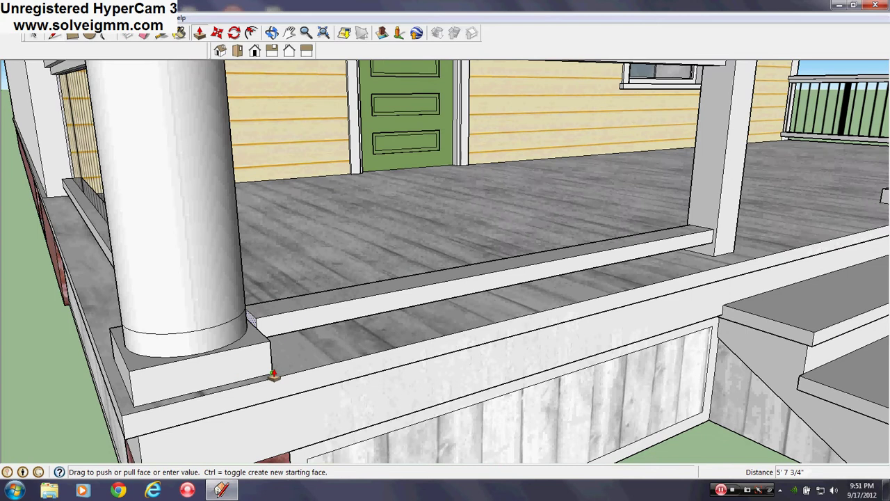
left_click(273, 376)
middle_click_drag(359, 342, 149, 324)
scroll(149, 324, "up", 3)
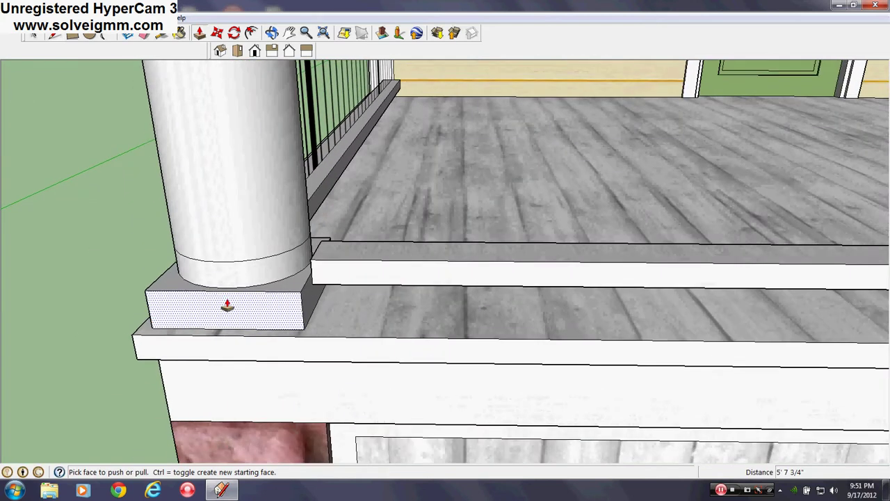
middle_click_drag(228, 306, 387, 268)
scroll(386, 268, "down", 5)
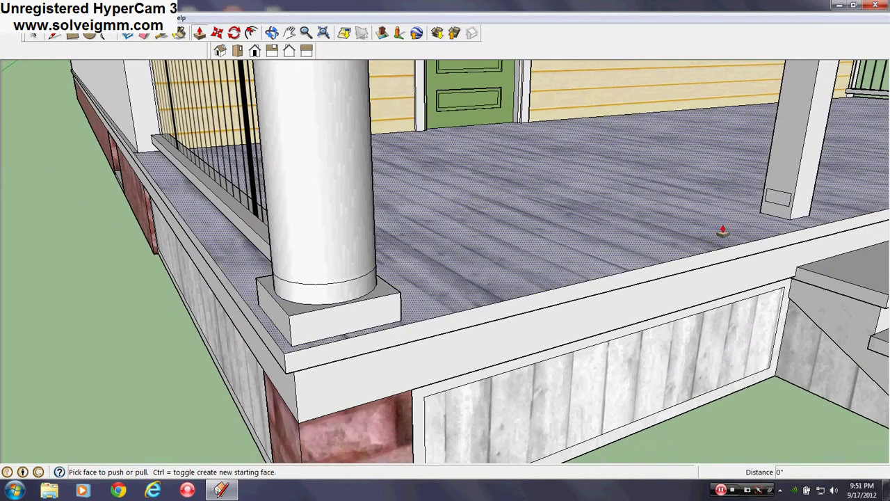
Step: Pull the lower-rail profile 6' 1 1/4" from the deck post into the corner column and its base
left_click_drag(772, 203, 343, 341)
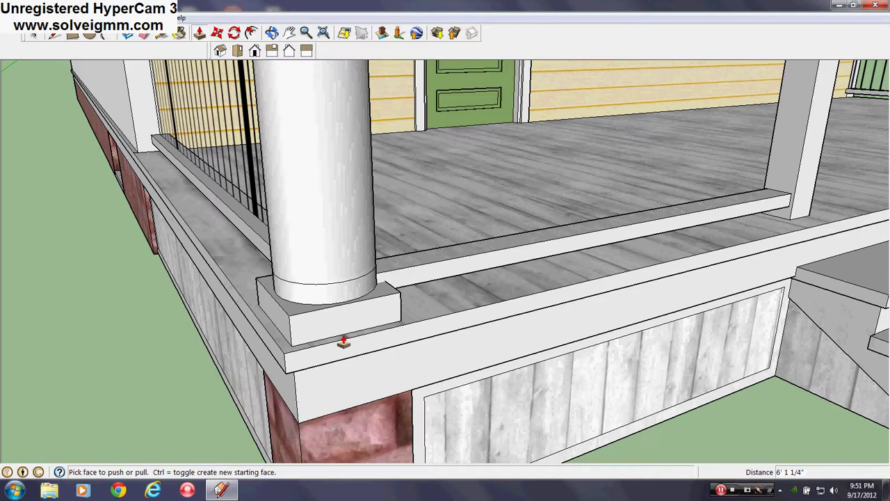
middle_click_drag(290, 341, 299, 368)
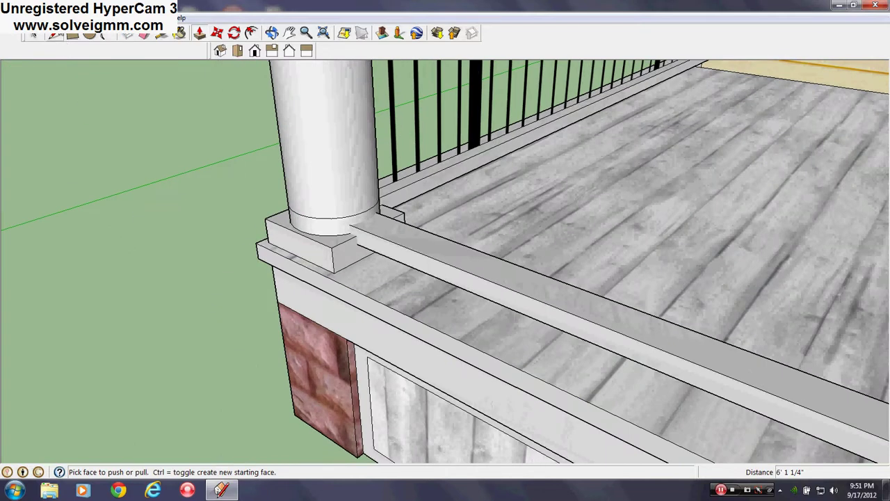
Step: Intersect the lower rail's outer side face and the adjoining corner column base's side face with the model
scroll(316, 213, "up", 6)
right_click(411, 241)
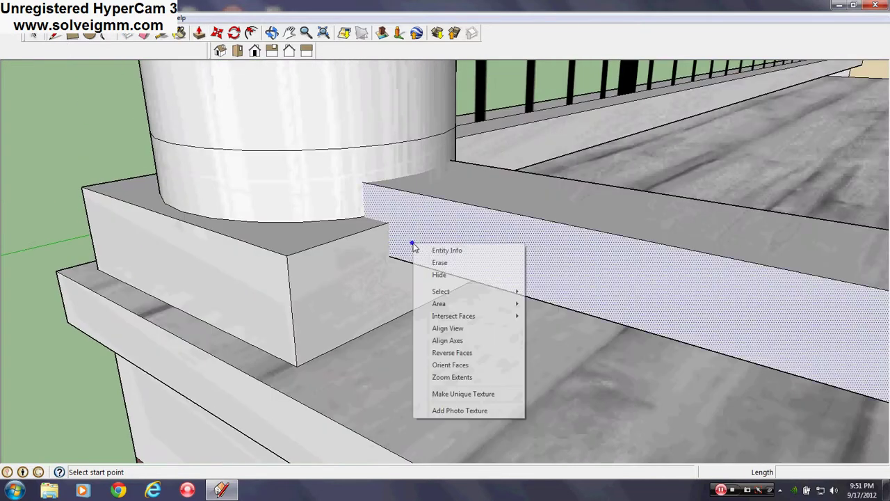
mouse_move(443, 320)
left_click(512, 316)
right_click(334, 269)
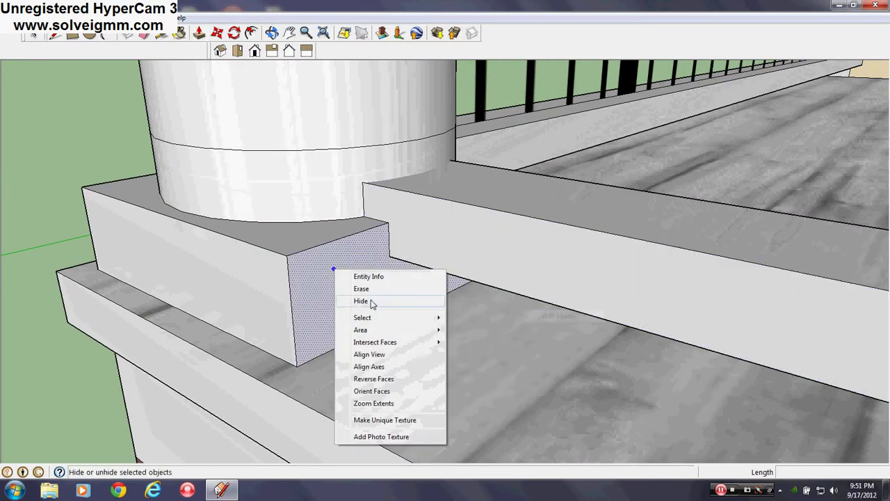
mouse_move(374, 341)
left_click(487, 344)
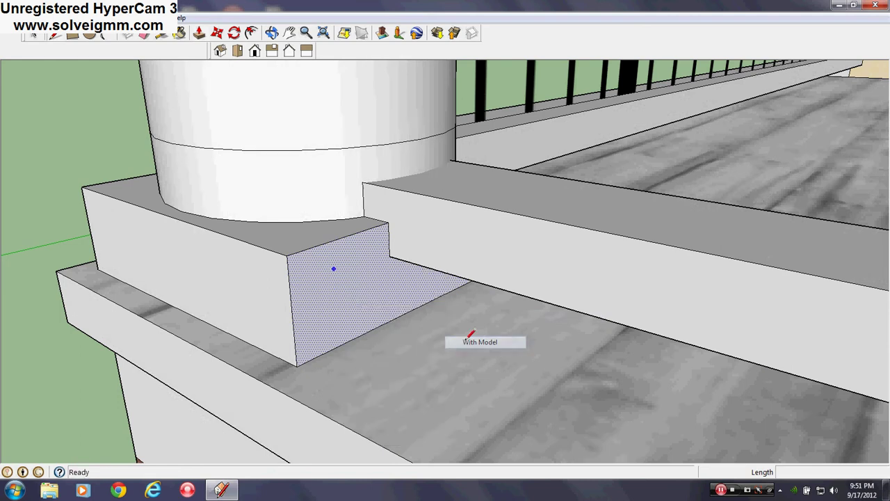
Step: Intersect the top face of the corner column's base and the column's lower band with the model
middle_click_drag(473, 332, 471, 232)
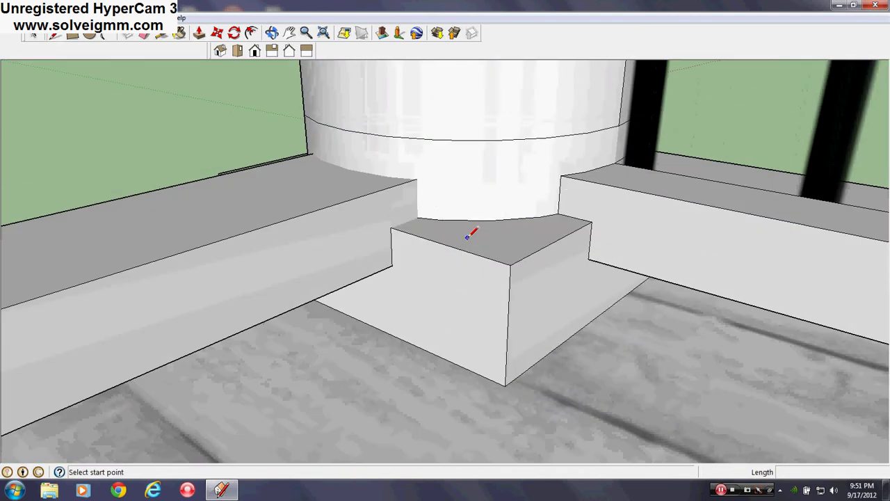
right_click(467, 238)
mouse_move(512, 313)
left_click(597, 312)
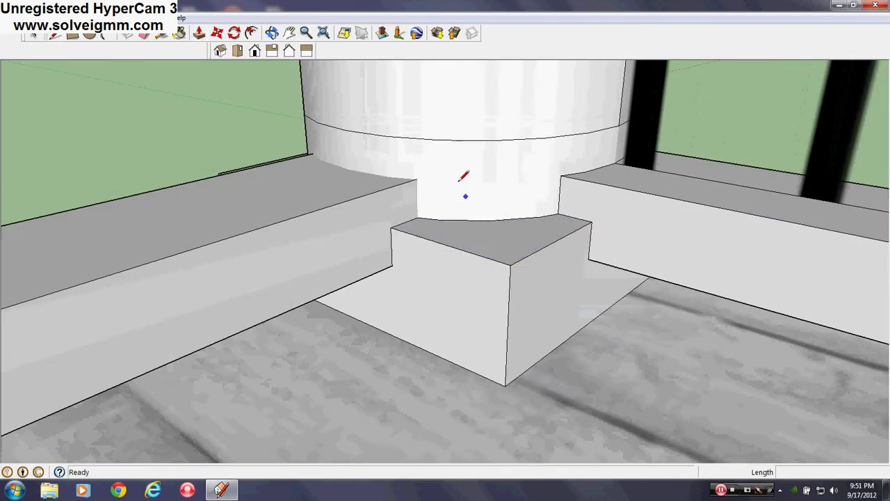
right_click(457, 182)
mouse_move(506, 258)
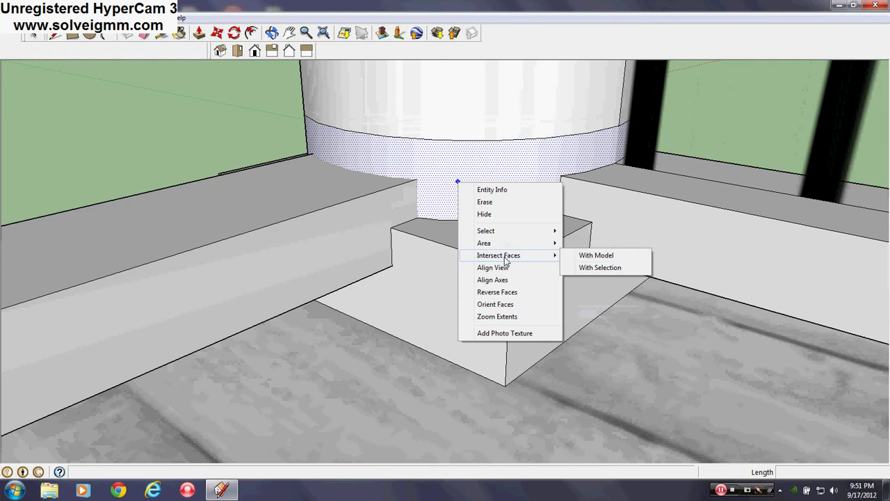
left_click(614, 258)
Step: Erase the overlapping column and base edges enclosed inside the lower rail's column end
middle_click_drag(613, 259, 584, 142)
scroll(523, 223, "up", 5)
middle_click_drag(523, 222, 514, 233)
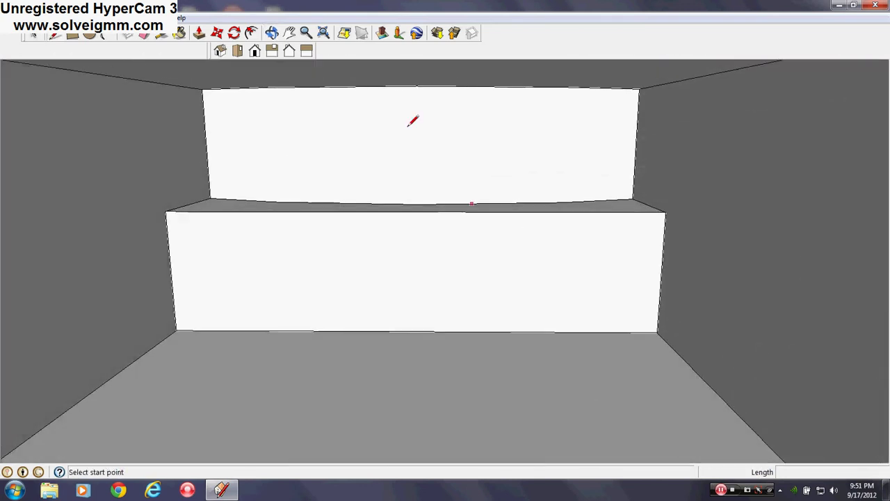
left_click(146, 34)
left_click(464, 198)
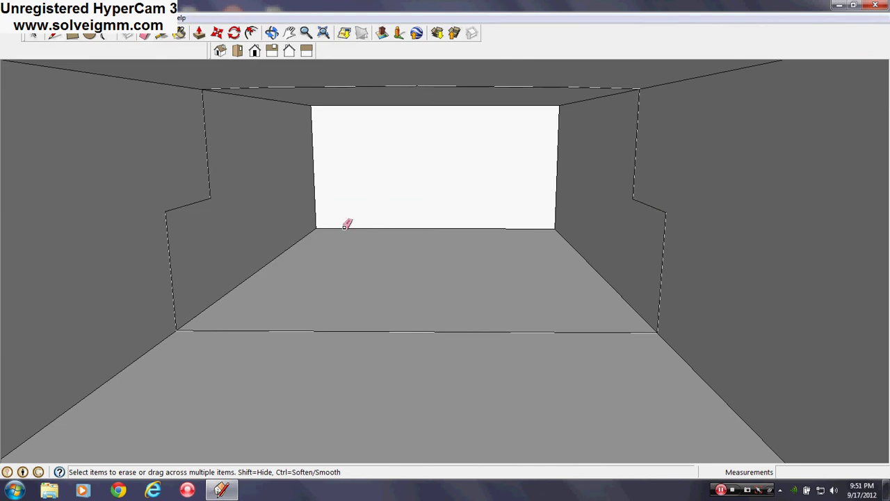
mouse_move(322, 228)
left_mouse_down()
mouse_move(553, 224)
mouse_move(559, 237)
left_mouse_up()
middle_click_drag(596, 332, 590, 306)
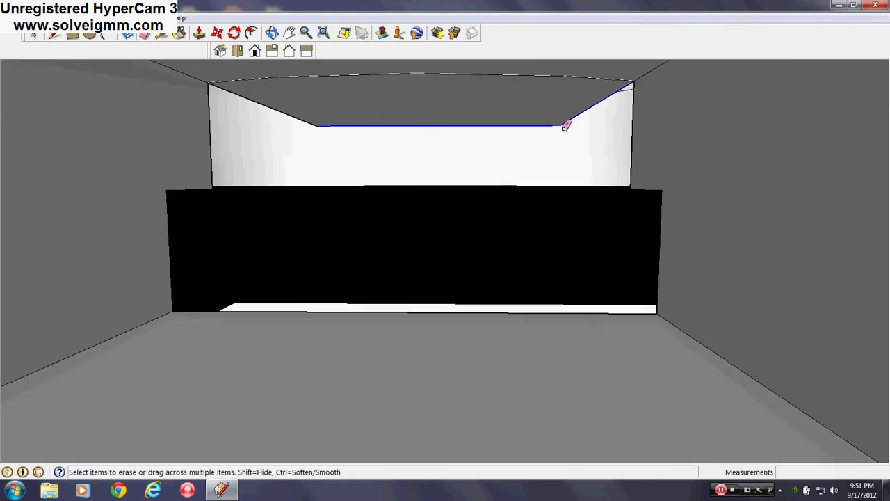
left_click_drag(564, 127, 324, 121)
scroll(300, 121, "down", 10)
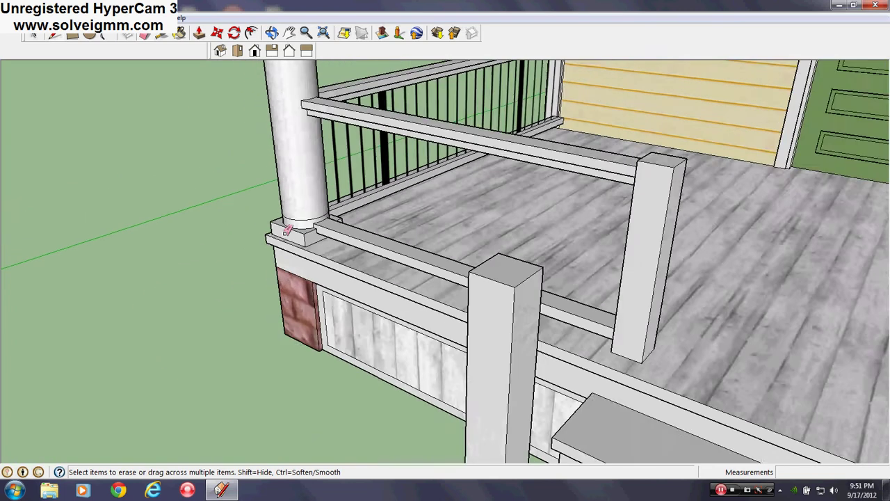
Step: Draw a rectangular infill panel about 5' 8 1/4" by 1' 10 1/4" between the handrail and lower rail, spanning from corner column to deck post
middle_click_drag(285, 232, 441, 271)
scroll(376, 252, "up", 5)
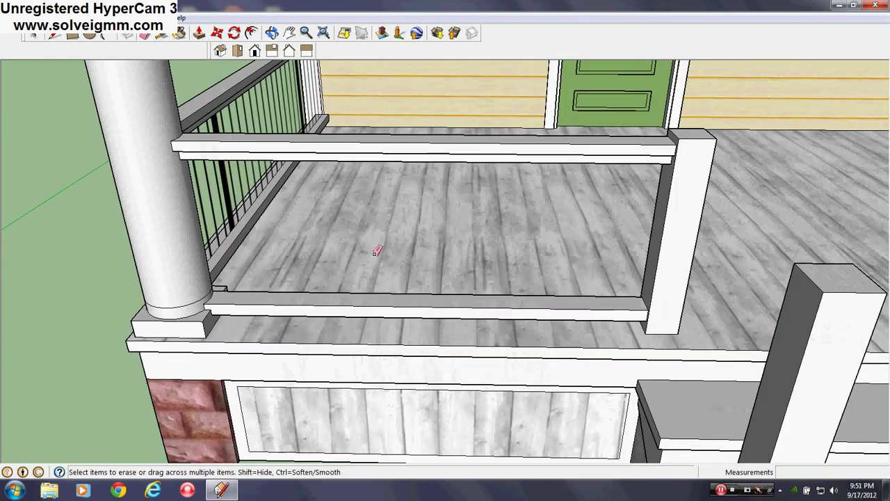
left_click(72, 36)
scroll(208, 306, "up", 5)
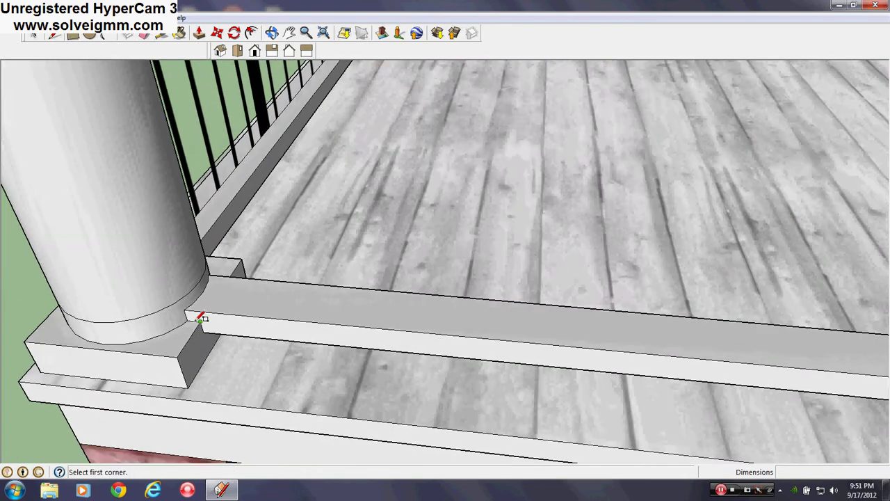
scroll(234, 417, "down", 5)
middle_click_drag(234, 408, 477, 199)
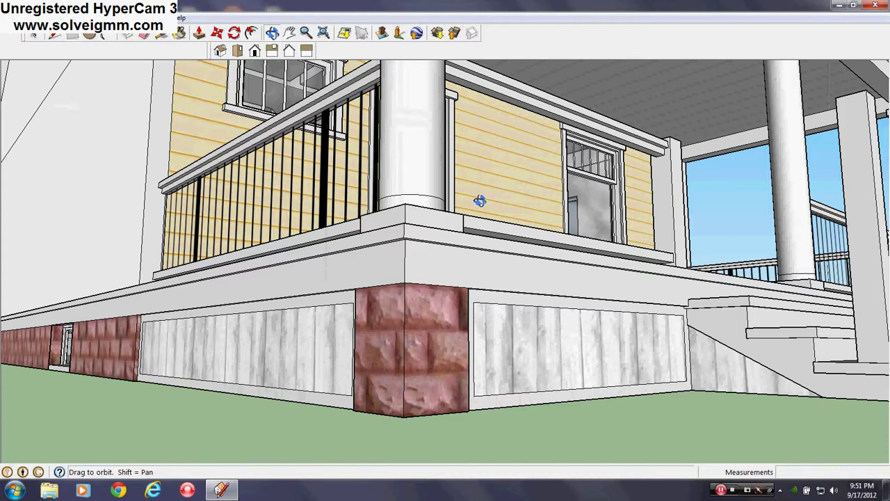
scroll(480, 199, "up", 8)
scroll(695, 157, "down", 5)
scroll(632, 143, "up", 5)
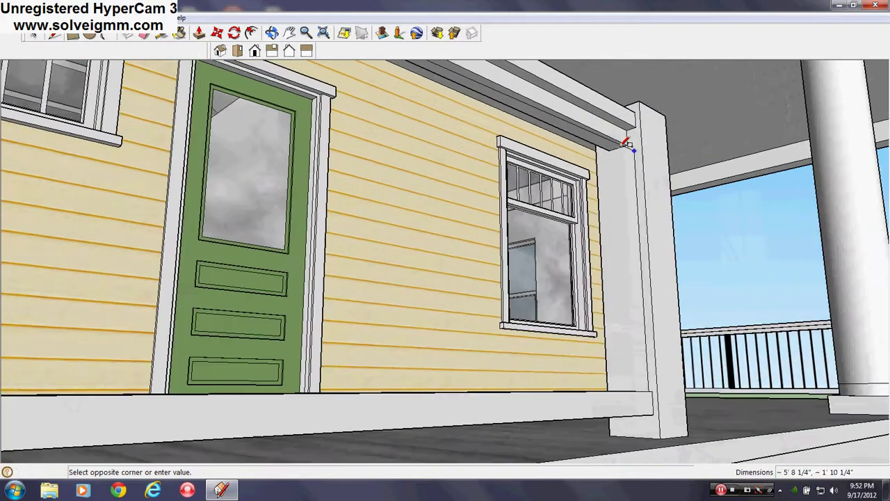
left_click(621, 147)
middle_click_drag(625, 142, 439, 311)
scroll(533, 254, "down", 5)
scroll(533, 255, "down", 3)
scroll(451, 258, "up", 3)
scroll(439, 311, "down", 3)
scroll(495, 311, "up", 3)
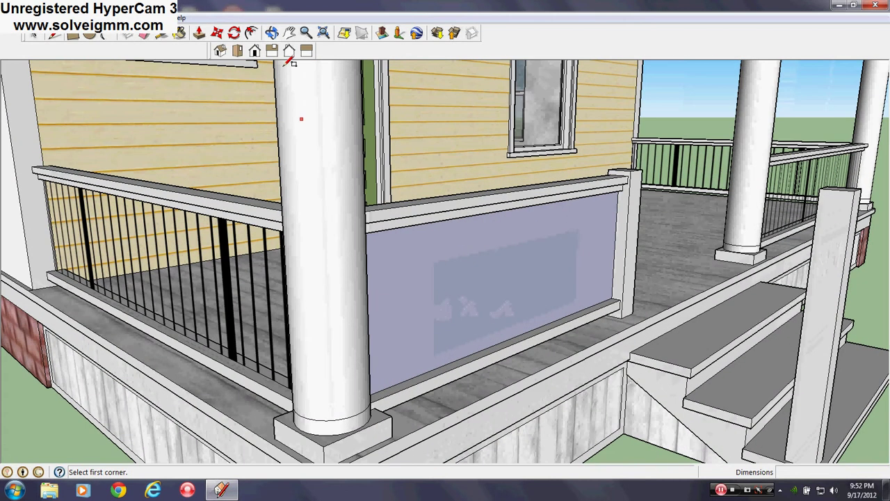
Step: Try to paint the new infill panel's outer face with the sampled Color_000 material
left_click(179, 34)
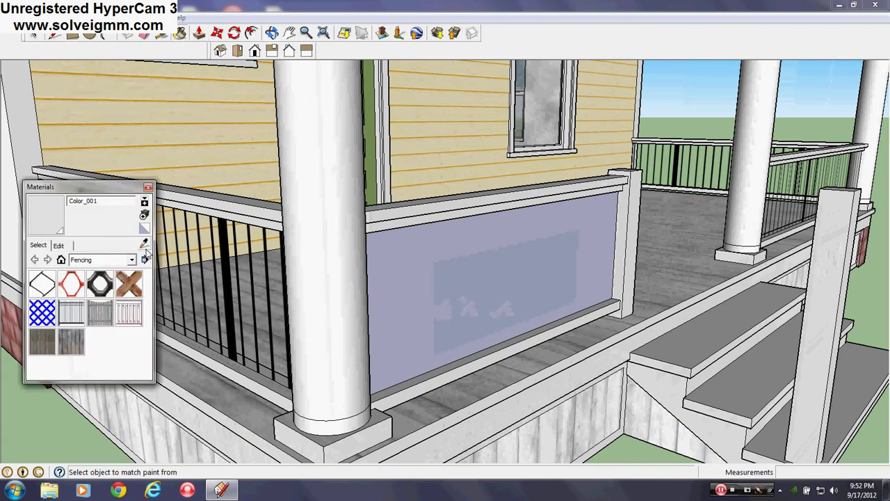
left_click(9, 189, "alt")
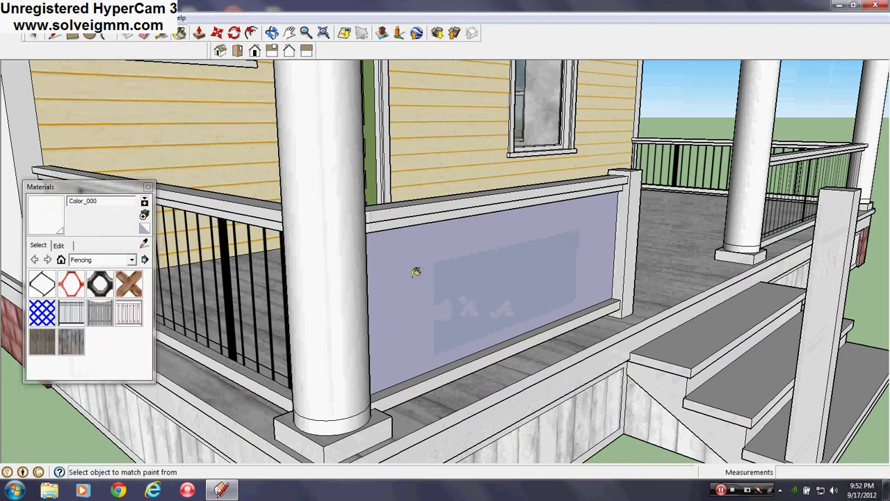
left_click(479, 265, "shift")
Step: Sample Fencing_Metal_Straight from the side railing and paint both faces of the new infill panel with it
mouse_move(478, 265)
middle_mouse_down()
mouse_move(740, 341)
mouse_move(561, 191)
middle_mouse_up()
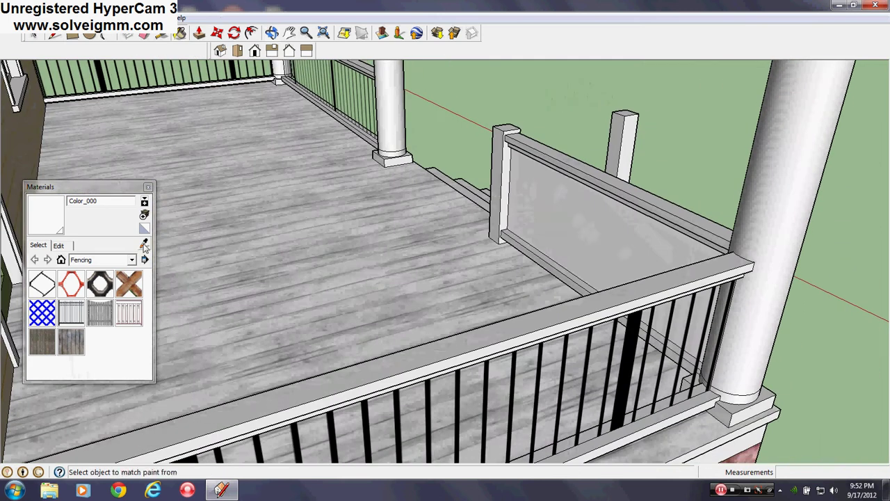
left_click(542, 370)
left_click(584, 227)
middle_click_drag(653, 282, 151, 248)
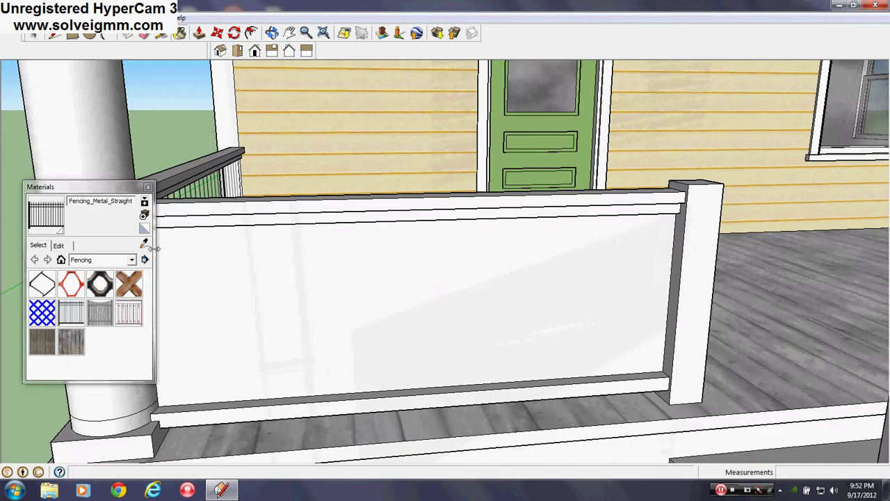
left_click(427, 278)
mouse_move(427, 278)
middle_mouse_down()
mouse_move(370, 328)
mouse_move(374, 277)
mouse_move(359, 276)
mouse_move(363, 265)
middle_mouse_up()
scroll(371, 230, "down", 6)
middle_click_drag(487, 285, 626, 268)
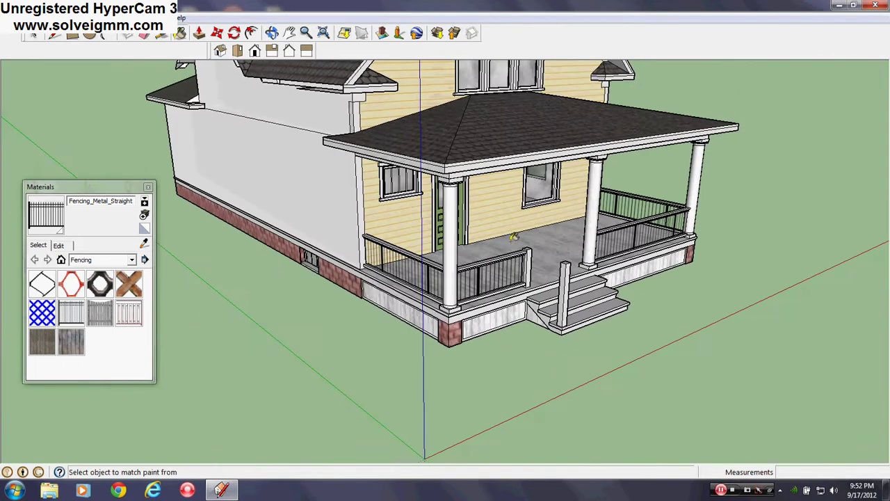
scroll(513, 237, "up", 4)
middle_click_drag(512, 236, 508, 229)
left_click(148, 187)
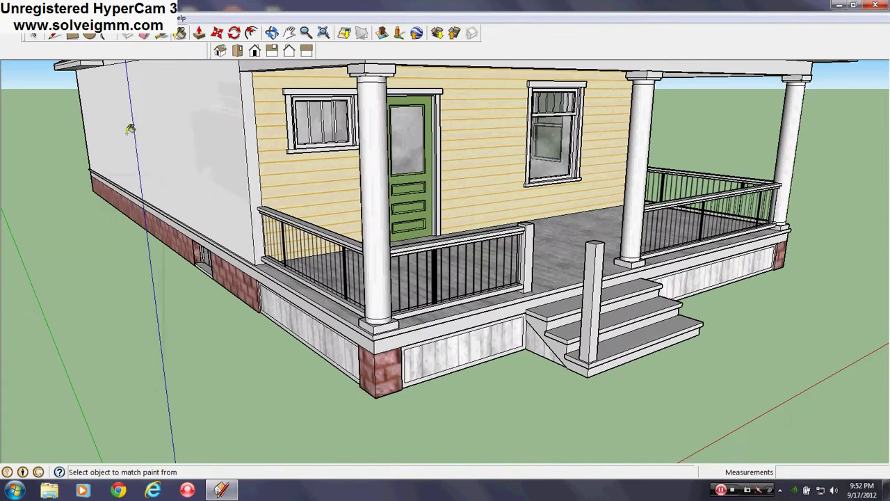
Step: Examine the front porch's railings, columns and stairs from several angles and distances
scroll(373, 342, "down", 5)
scroll(468, 294, "up", 6)
middle_click_drag(469, 293, 470, 324)
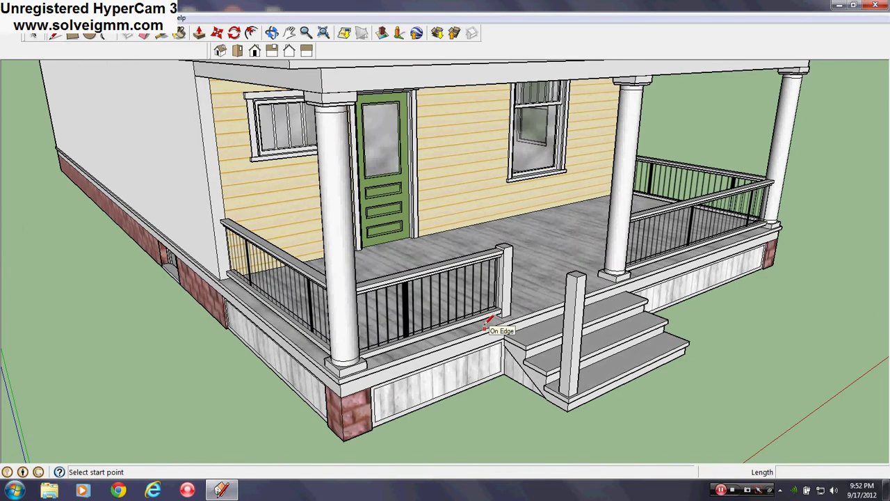
scroll(576, 280, "up", 3)
middle_click_drag(576, 280, 396, 362)
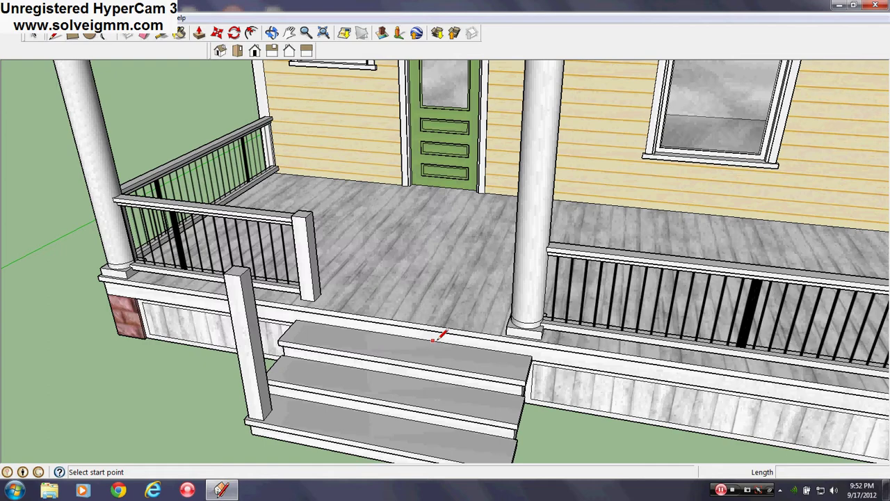
scroll(459, 325, "down", 3)
scroll(453, 373, "up", 3)
mouse_move(453, 373)
middle_mouse_down()
mouse_move(382, 368)
mouse_move(576, 357)
mouse_move(569, 360)
middle_mouse_up()
scroll(569, 361, "down", 5)
mouse_move(477, 352)
middle_mouse_down()
mouse_move(146, 315)
mouse_move(248, 146)
middle_mouse_up()
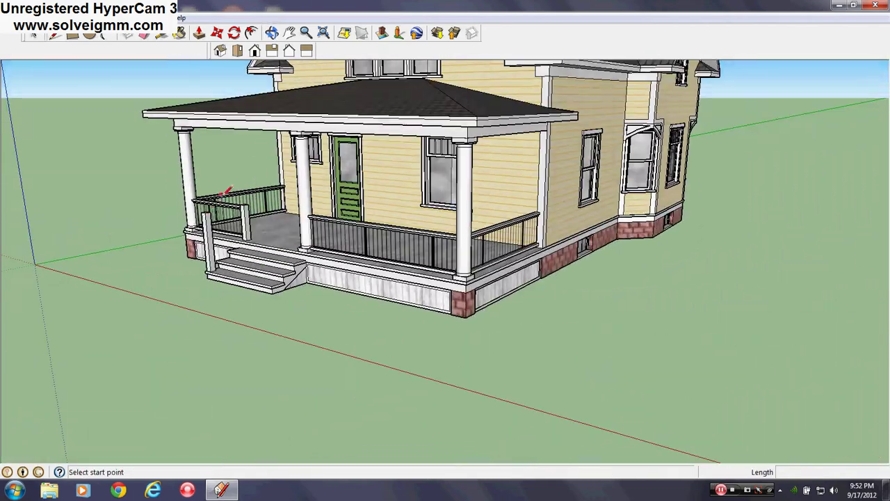
scroll(227, 190, "up", 4)
scroll(213, 348, "down", 3)
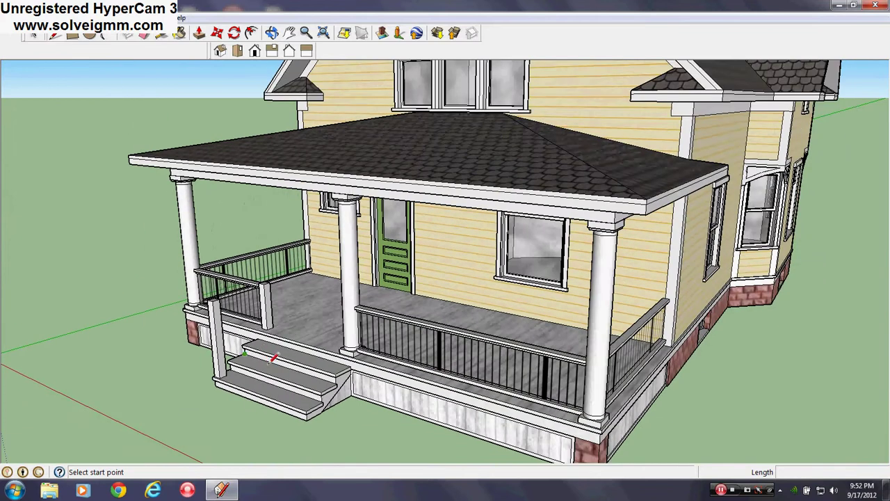
scroll(265, 295, "down", 3)
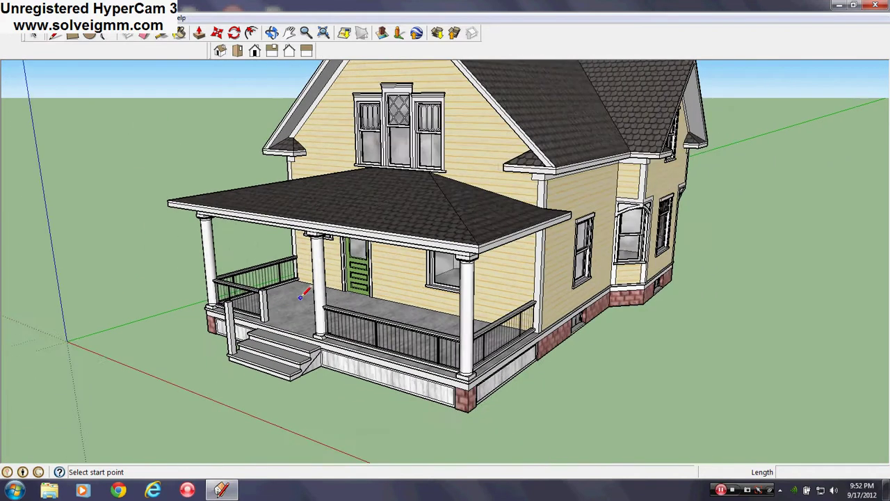
mouse_move(306, 293)
middle_mouse_down()
mouse_move(423, 264)
mouse_move(369, 241)
middle_mouse_up()
scroll(425, 166, "down", 3)
middle_click_drag(430, 141, 278, 294)
scroll(279, 295, "up", 4)
scroll(586, 317, "down", 3)
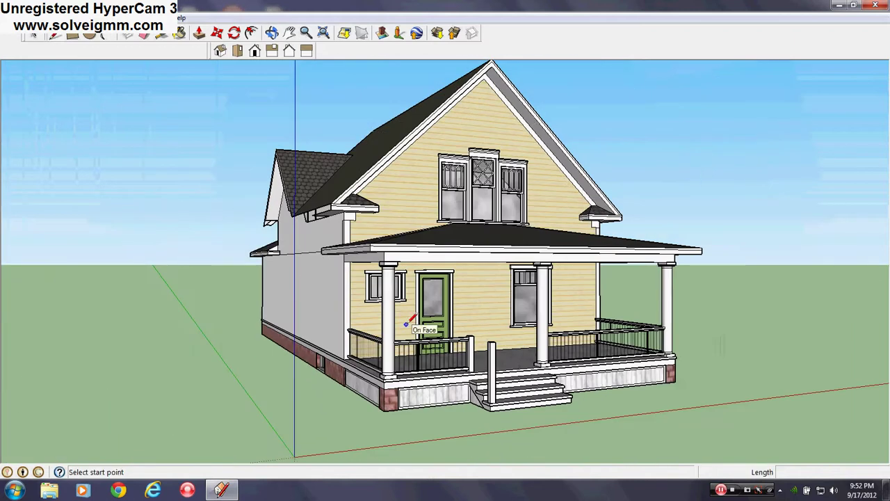
middle_click_drag(587, 317, 445, 324)
scroll(445, 324, "up", 4)
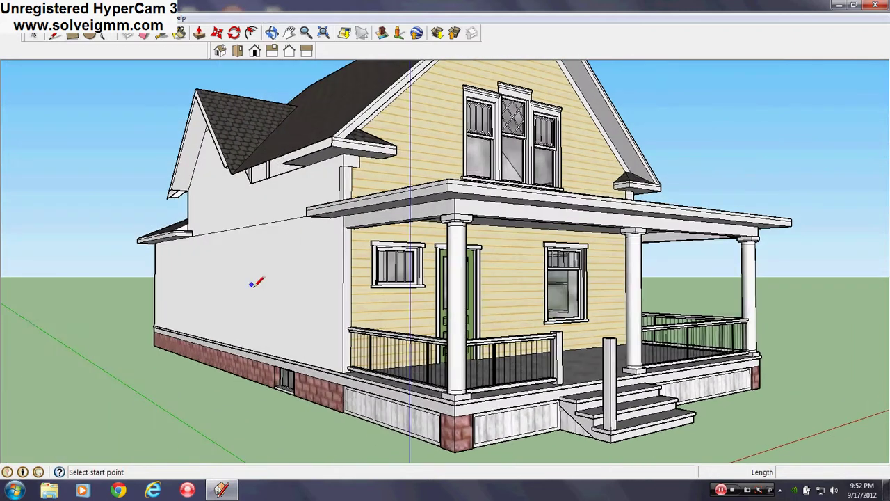
scroll(298, 272, "down", 1)
scroll(582, 397, "up", 5)
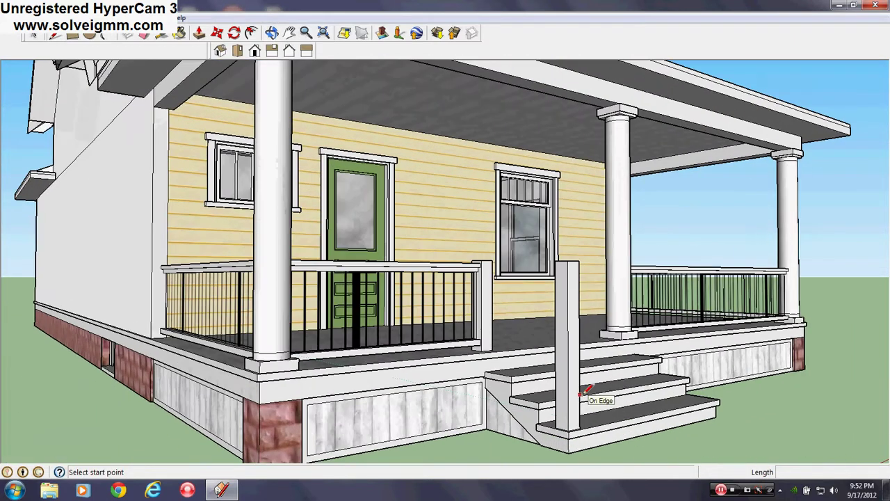
Step: Push the stair post's top face down by about 7 1/8" to shorten the post
mouse_move(559, 409)
middle_mouse_down()
mouse_move(536, 451)
mouse_move(477, 306)
mouse_move(508, 374)
mouse_move(488, 341)
mouse_move(512, 373)
mouse_move(496, 375)
middle_mouse_up()
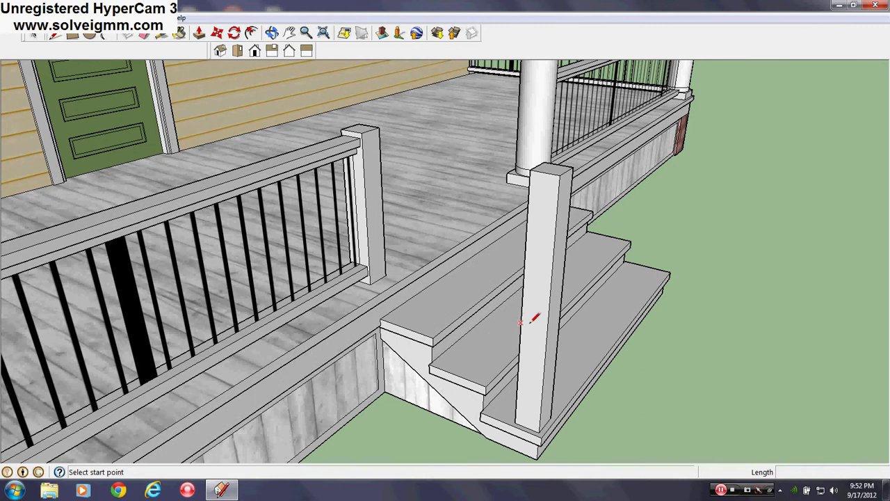
middle_click_drag(546, 308, 544, 338)
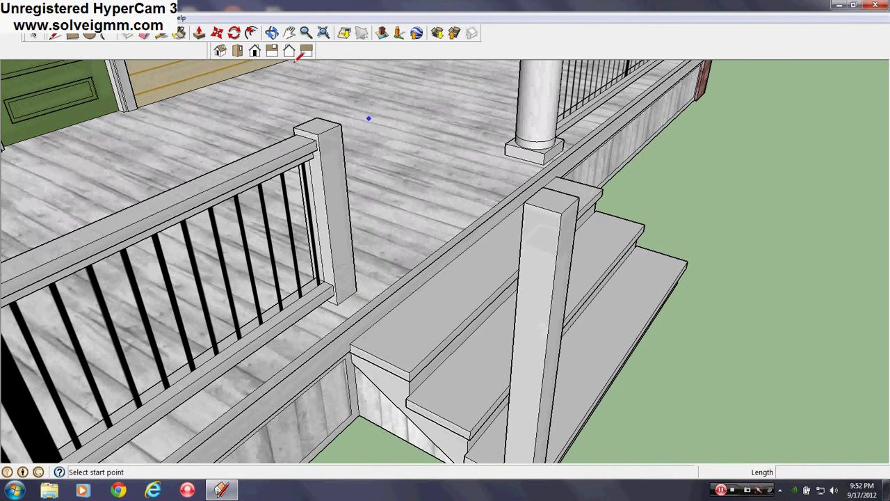
left_click(201, 34)
left_click(565, 198)
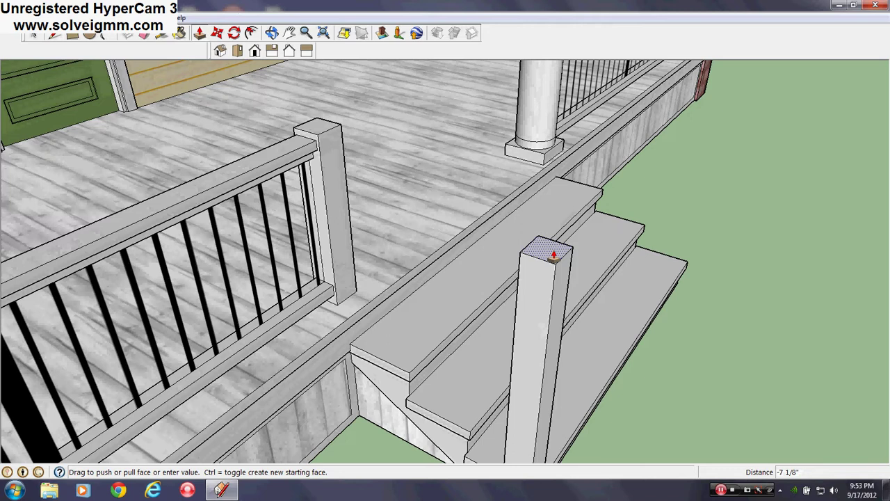
left_click(554, 256)
Step: Draw a 5" line across the railing end post's stair-side face from the handrail's top corner, and erase the short stray edge beside it
key("l")
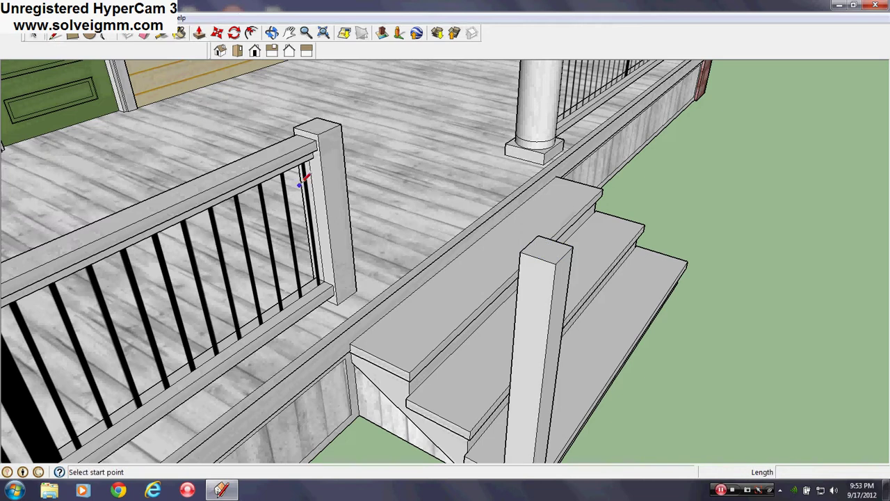
middle_click_drag(300, 182, 327, 112)
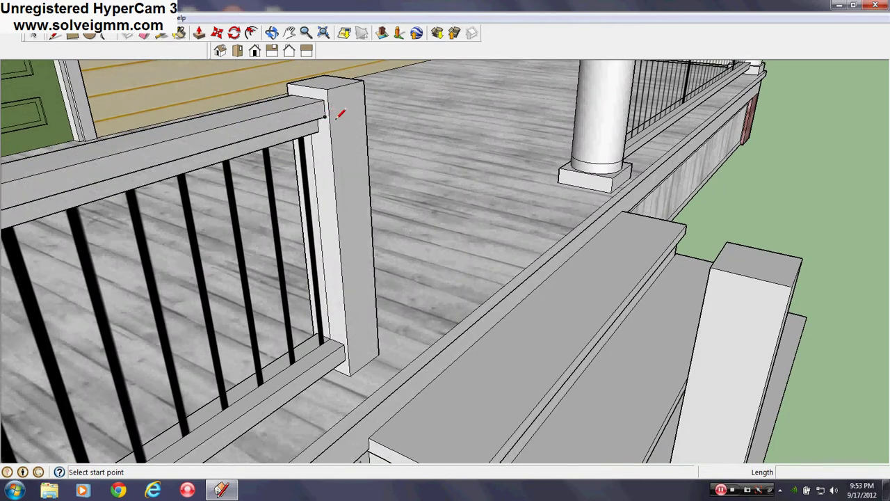
scroll(332, 118, "up", 2)
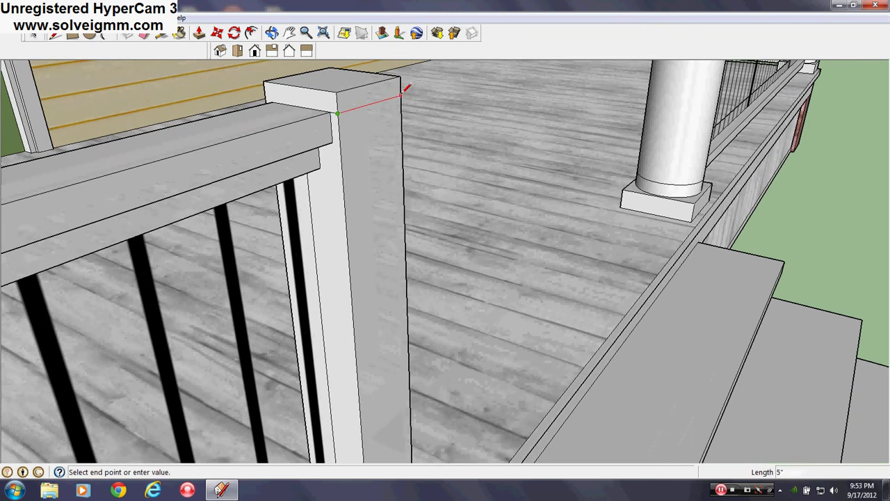
right_click(336, 114)
right_click(334, 112)
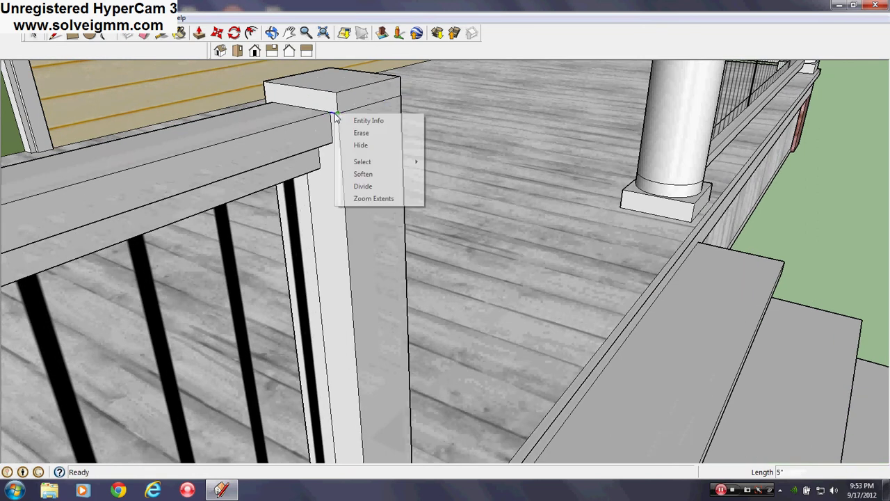
left_click(353, 134)
scroll(335, 93, "down", 4)
scroll(334, 93, "down", 2)
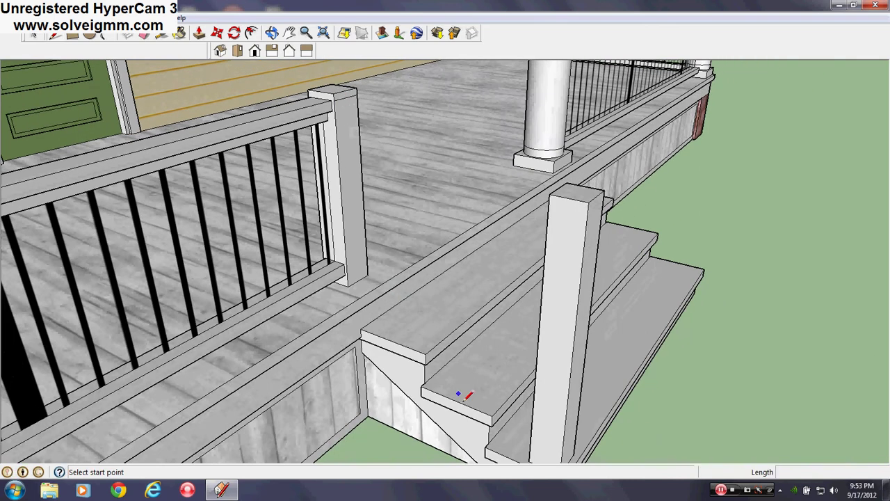
Step: Draw a sloped line about 11 1/8" long between the outer front corners of the top two stair treads
middle_click_drag(462, 394, 524, 469)
scroll(378, 235, "up", 2)
middle_click_drag(567, 439, 445, 345)
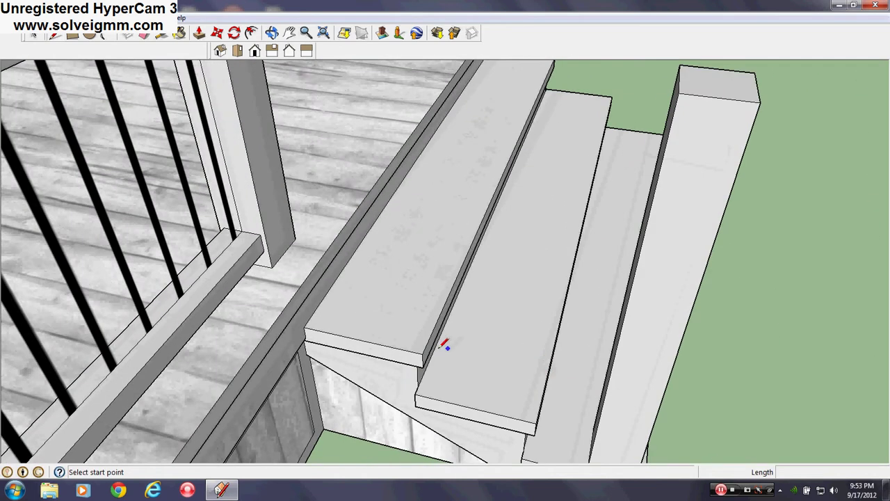
right_click(516, 412)
left_click(505, 382)
middle_click_drag(516, 402, 423, 304)
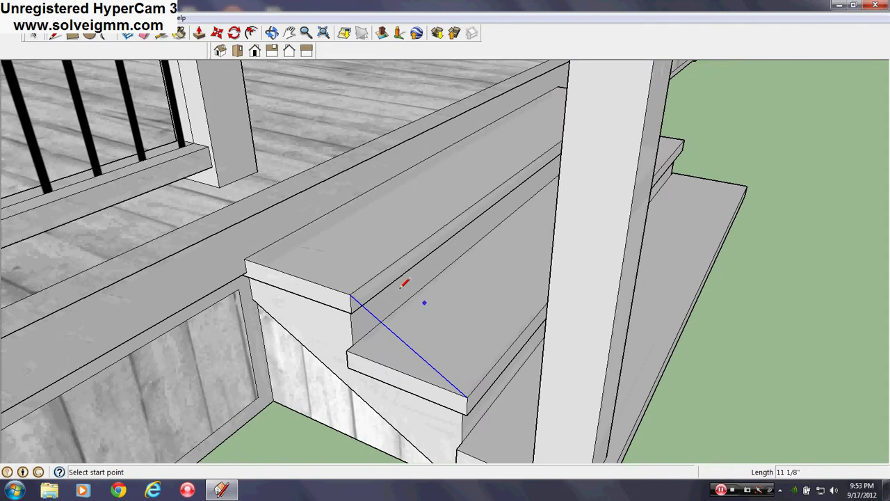
Step: Copy the sloped line up to the midpoint of the line across the end post, and erase the original on the stairs
key("m")
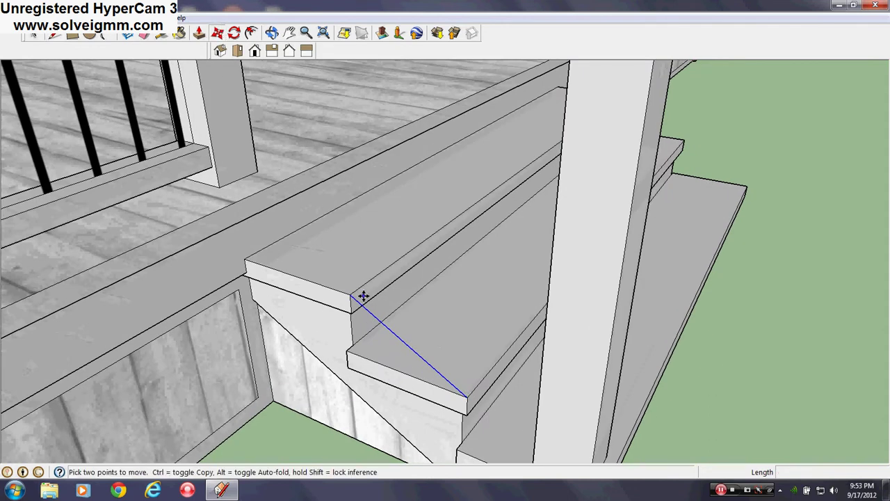
left_click(352, 295)
key("ctrl")
middle_click_drag(330, 193, 420, 332)
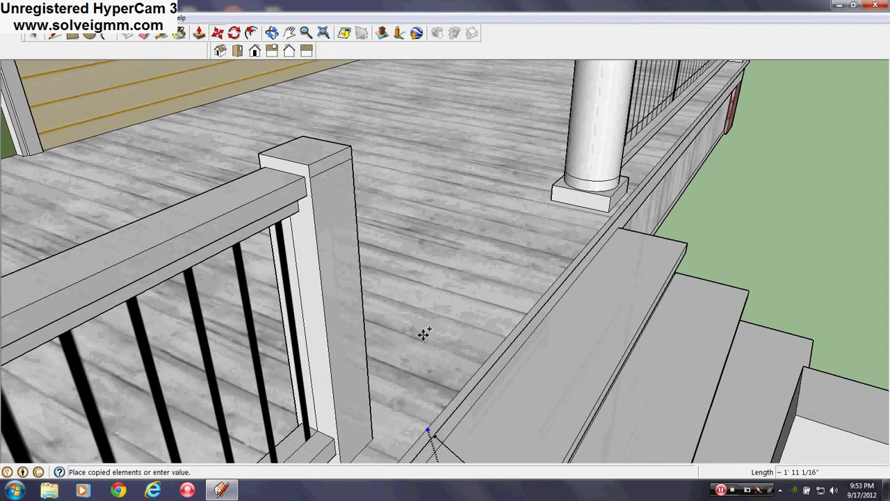
left_click(336, 169)
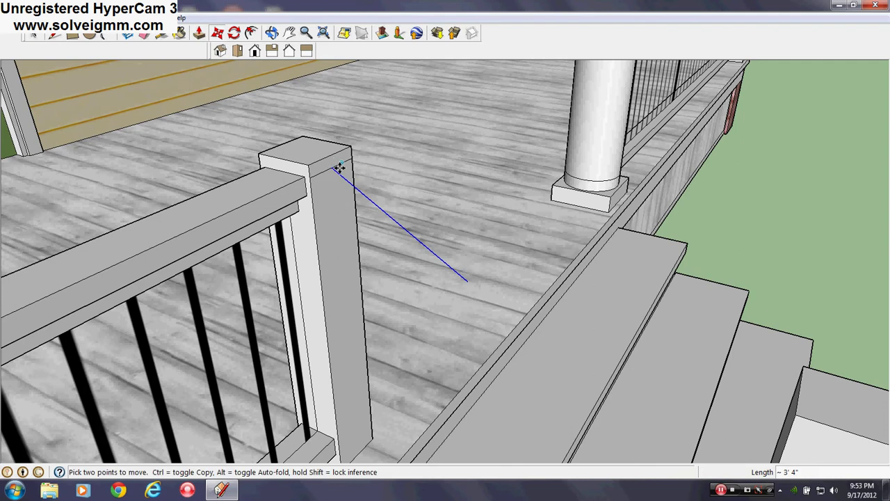
middle_click_drag(342, 169, 392, 270)
left_click(144, 35)
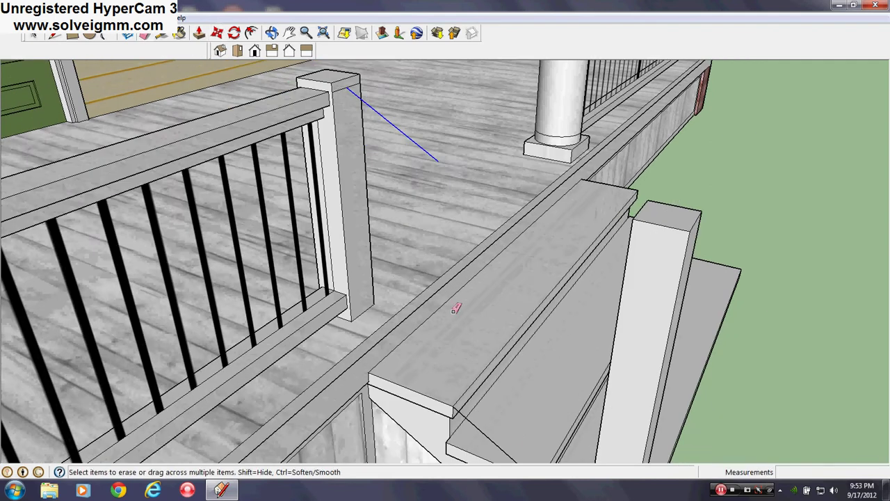
left_click(497, 434)
mouse_move(497, 434)
middle_mouse_down()
mouse_move(378, 231)
mouse_move(318, 242)
mouse_move(303, 204)
middle_mouse_up()
Step: Draw adjoining sloped rectangles on both sides of the copied line, each about 1 1/4" wide
left_click(73, 34)
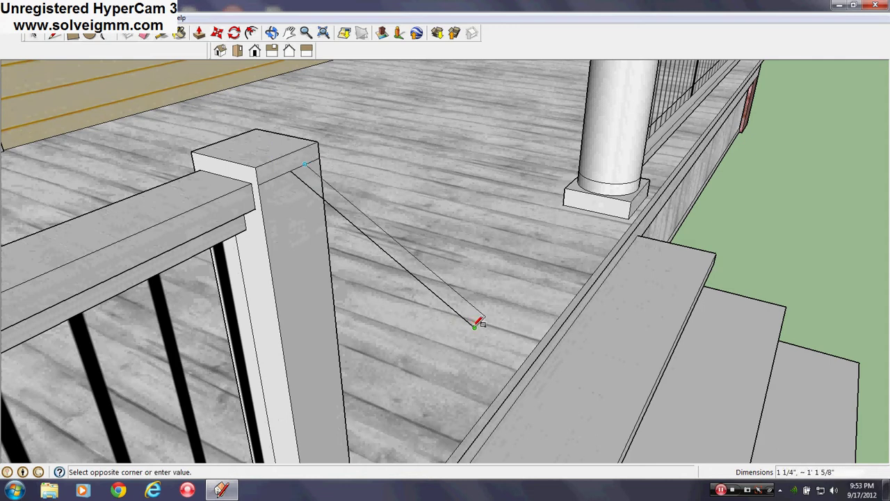
left_click(475, 324)
left_click(283, 174)
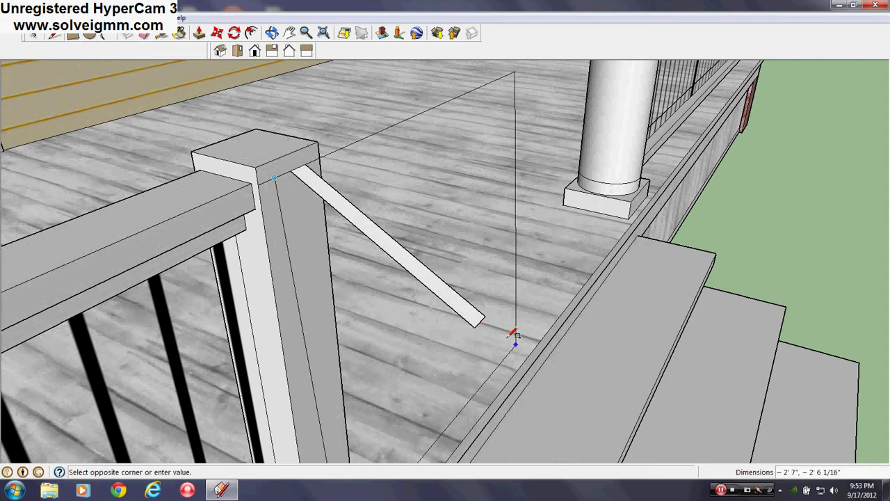
left_click(479, 315)
Step: Erase the dividing line between the two sloped rectangles and the leftover line across the end post
key("e")
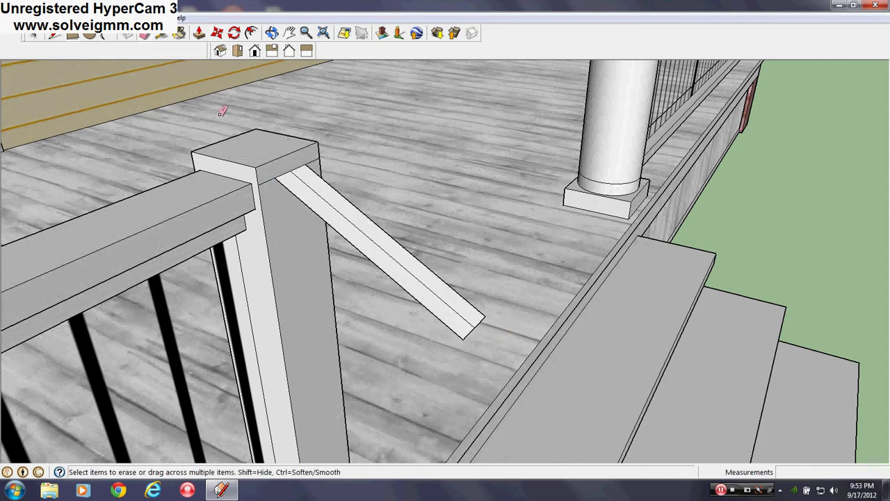
scroll(272, 178, "up", 3)
left_click(313, 183)
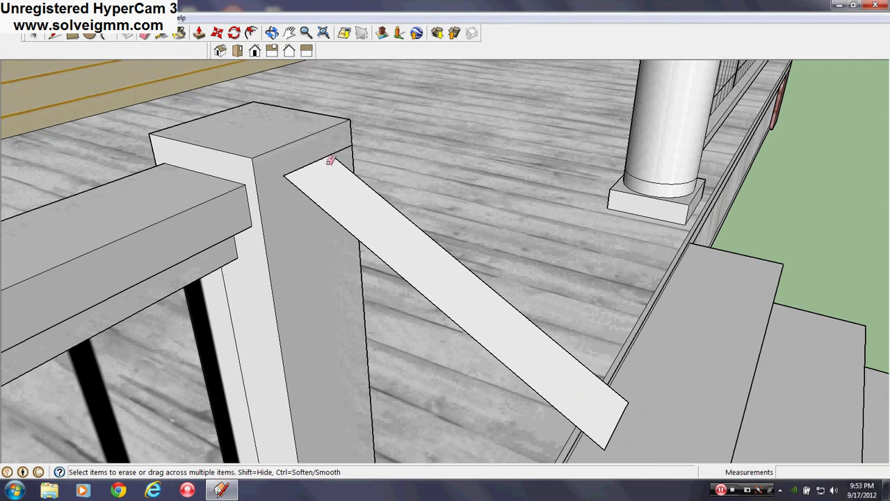
scroll(308, 214, "down", 4)
Step: Sample Color_001 and paint the underside of the sloped handrail face with it
middle_click_drag(308, 215, 374, 38)
left_click(145, 34)
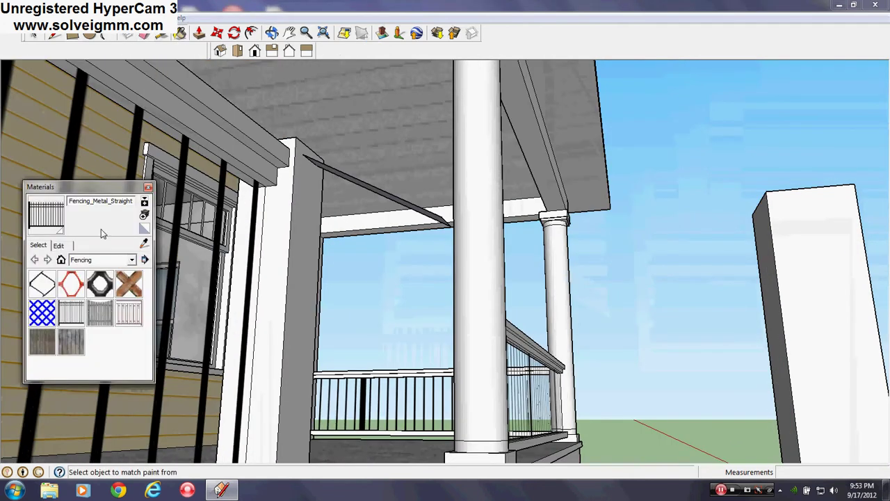
scroll(302, 201, "up", 5)
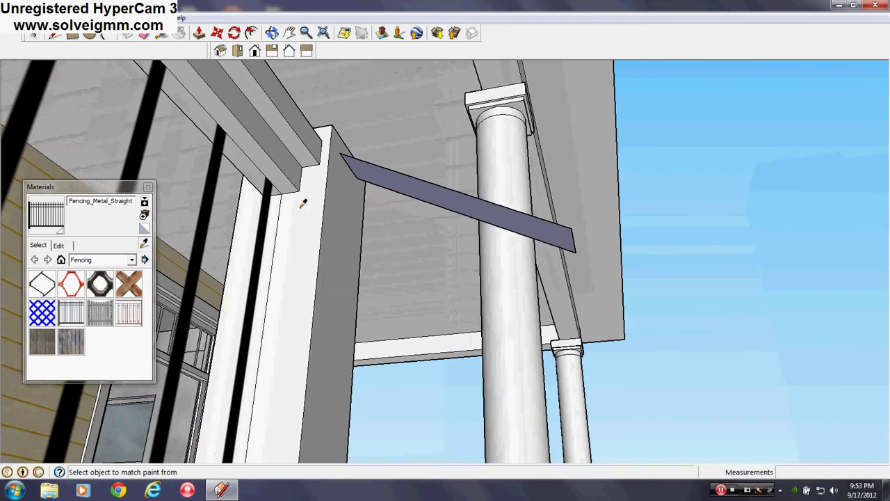
left_click(376, 185, "alt")
left_click(384, 170)
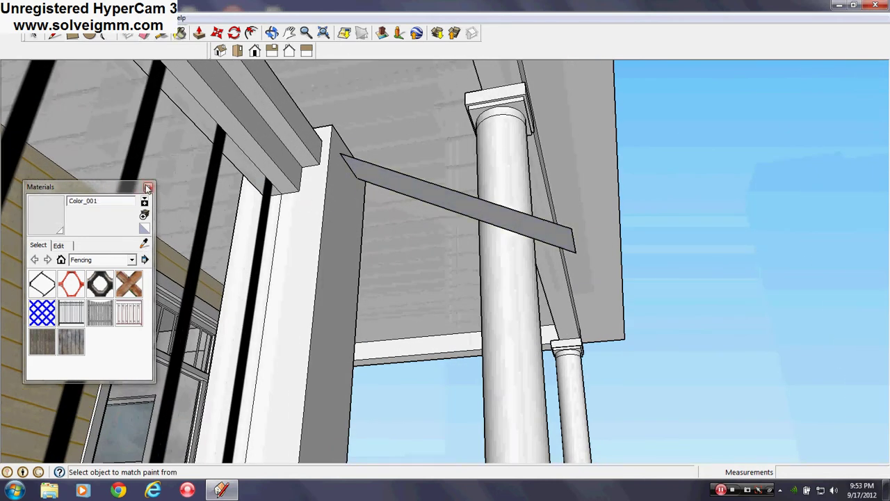
left_click(148, 188)
Step: Pull the underside of the sloped stair handrail down by 2" to give it thickness
left_click(199, 33)
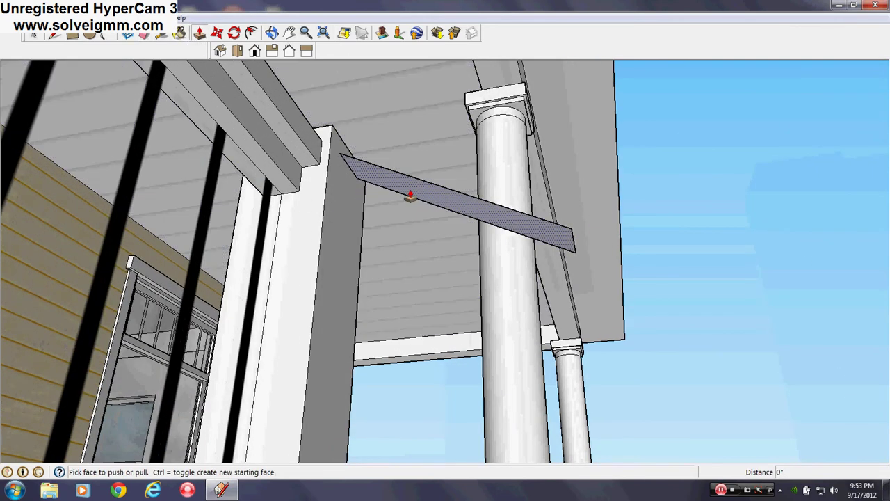
left_click_drag(408, 196, 387, 217)
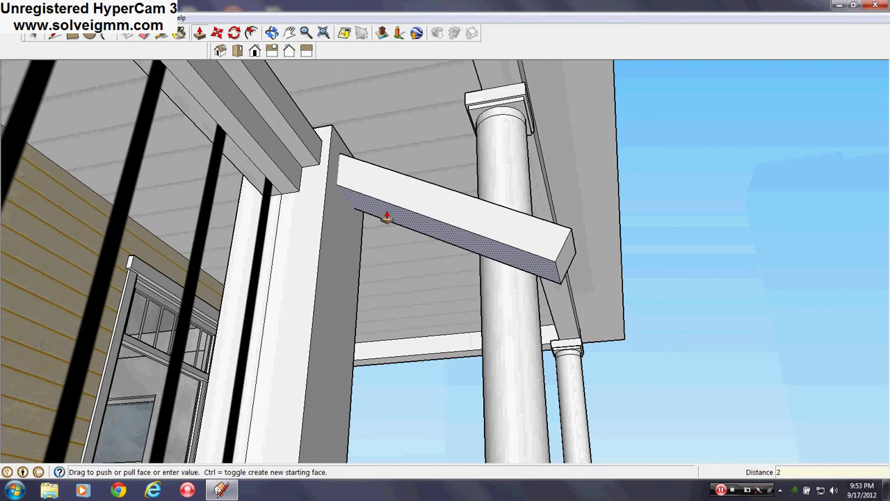
key("Return")
Step: Extend the stair handrail's lower end face by about 3' 2 9/16" so the rail passes through the stair post
middle_click_drag(238, 162, 160, 383)
scroll(312, 281, "down", 3)
middle_click_drag(313, 282, 301, 226)
middle_click_drag(301, 226, 218, 158, "shift")
left_click(342, 105)
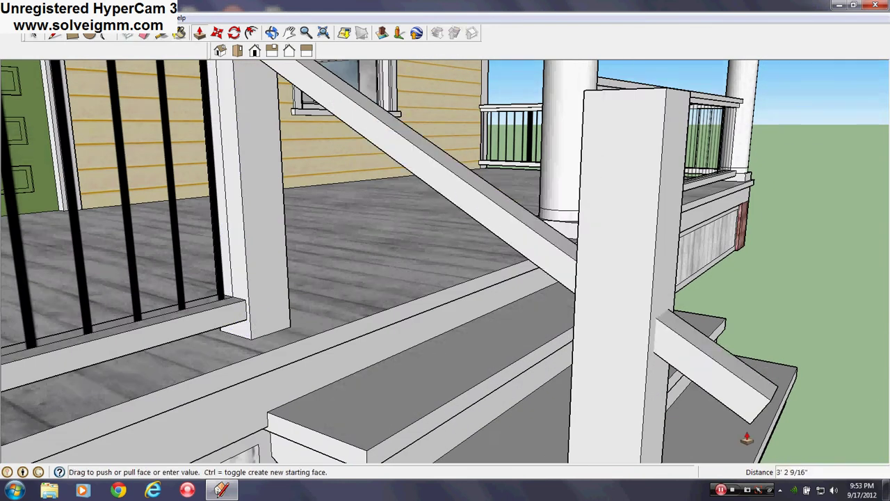
left_click_drag(746, 437, 746, 436)
Step: Measure the stair handrail's width where its upper end meets the end post
middle_click_drag(746, 437, 512, 240)
left_click(55, 34)
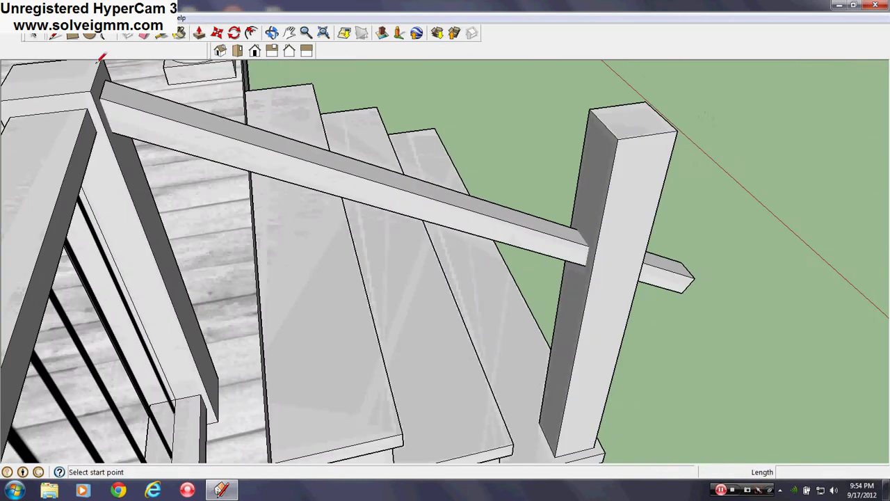
middle_click_drag(593, 264, 317, 202)
scroll(316, 205, "up", 3)
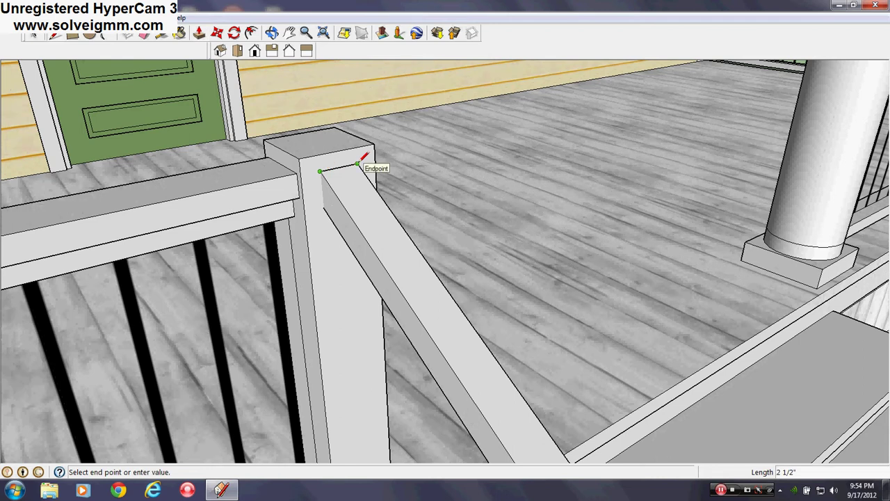
middle_click_drag(328, 164, 352, 180)
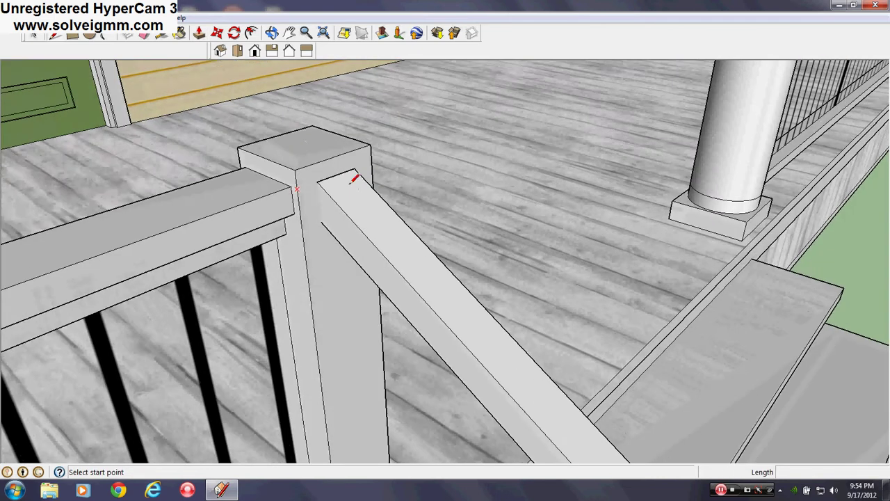
left_click(199, 33)
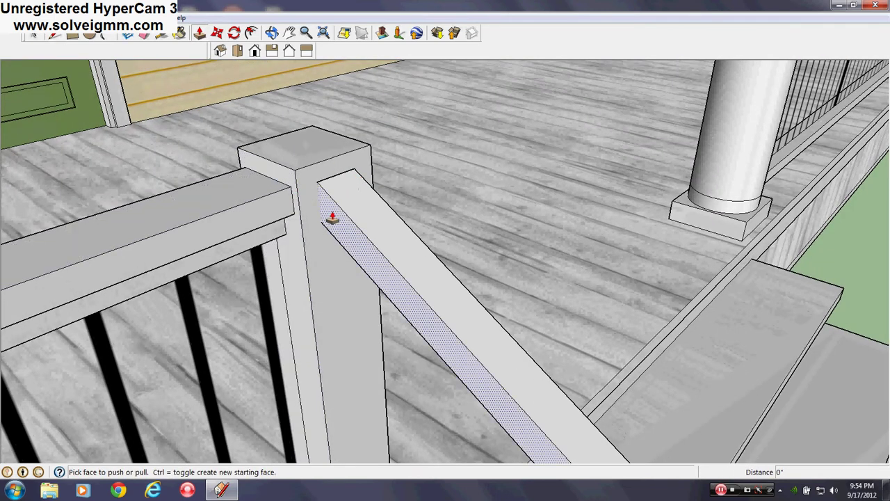
left_click_drag(324, 200, 308, 231)
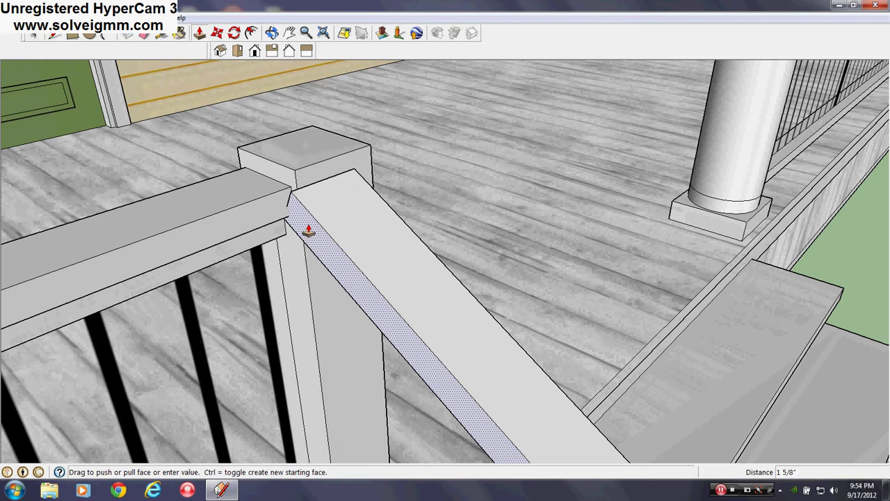
left_click_drag(309, 232, 304, 233)
left_click_drag(358, 231, 403, 237)
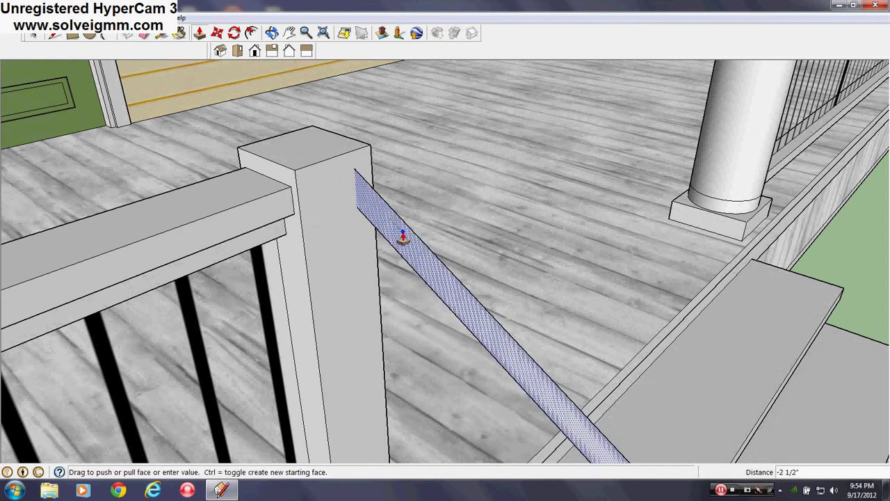
key("Escape")
Step: Widen the stair handrail by pulling each of its two side faces outward by 3/4"
left_click_drag(333, 219, 292, 181)
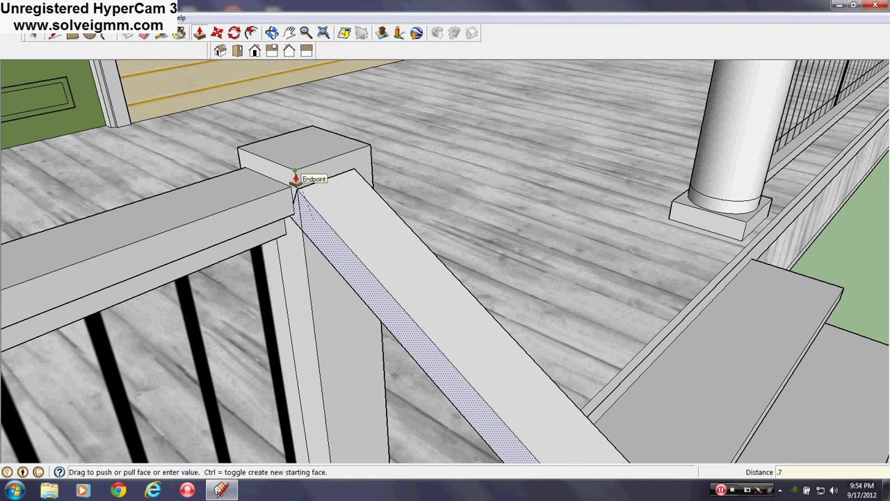
left_click(295, 179)
middle_click_drag(294, 180, 370, 235)
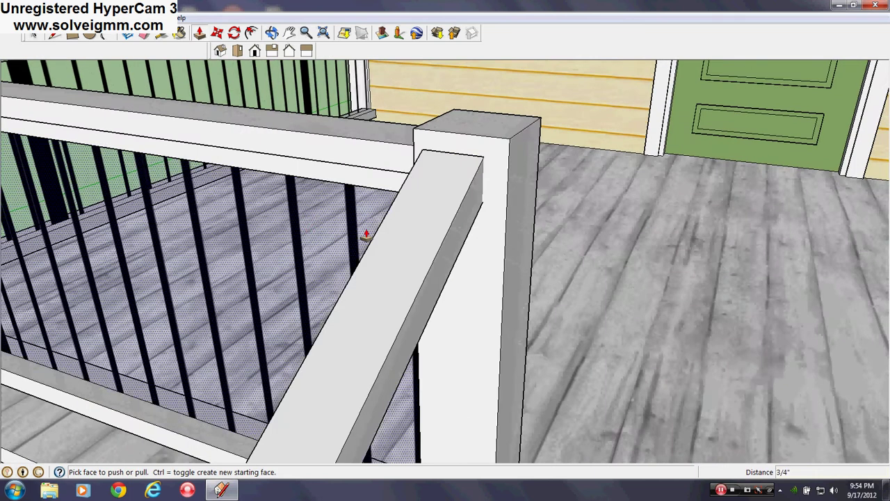
left_click(456, 232)
left_click(470, 234)
left_click(473, 238)
left_click(385, 238)
key("ctrl+z")
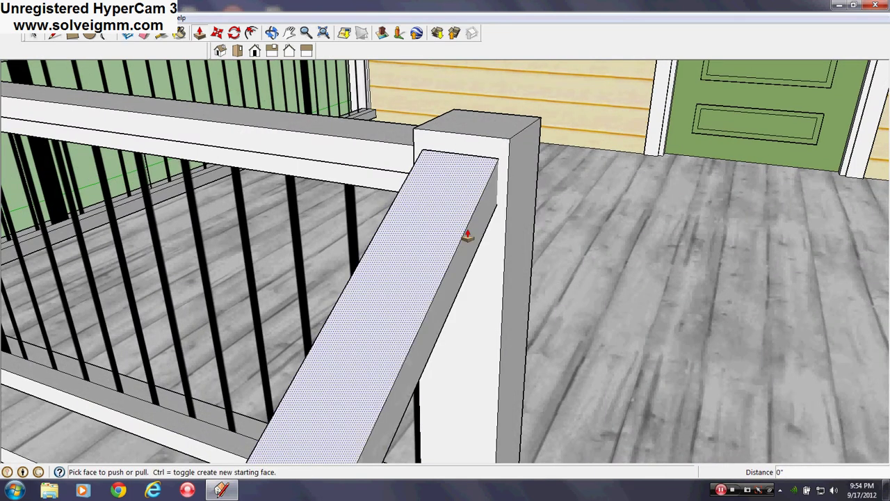
Step: Push both side faces of the stair handrail inward by 0.5" each
left_click(467, 236)
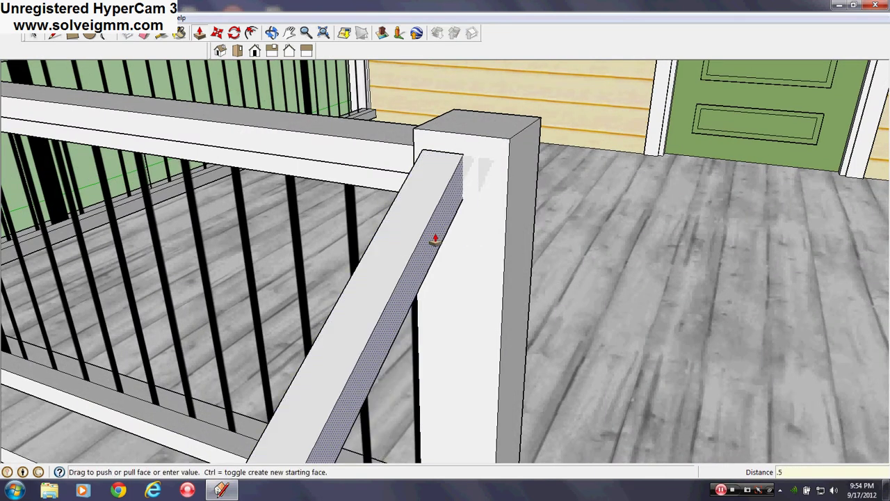
key("Return")
middle_click_drag(264, 240, 434, 236)
double_click(458, 229)
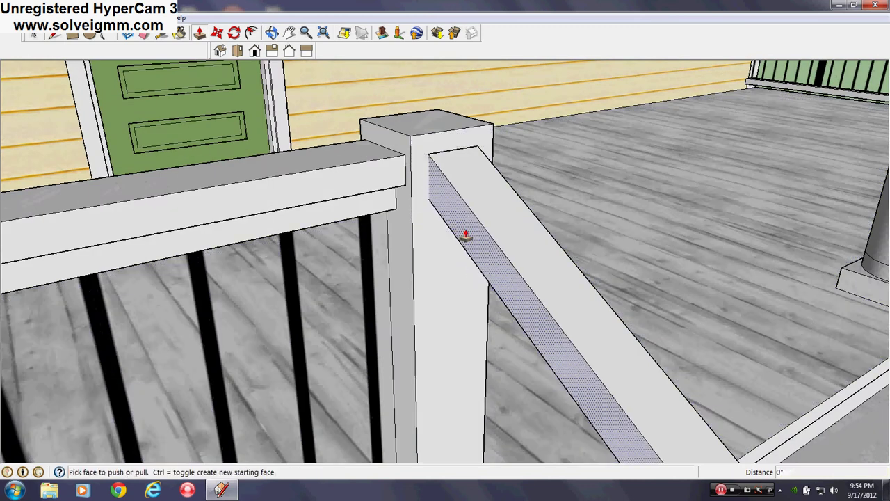
left_click(465, 236)
double_click(524, 231)
Step: Intersect the stair post's handrail-side face with the model to mark where the sloped rail passes through it
scroll(397, 153, "down", 5)
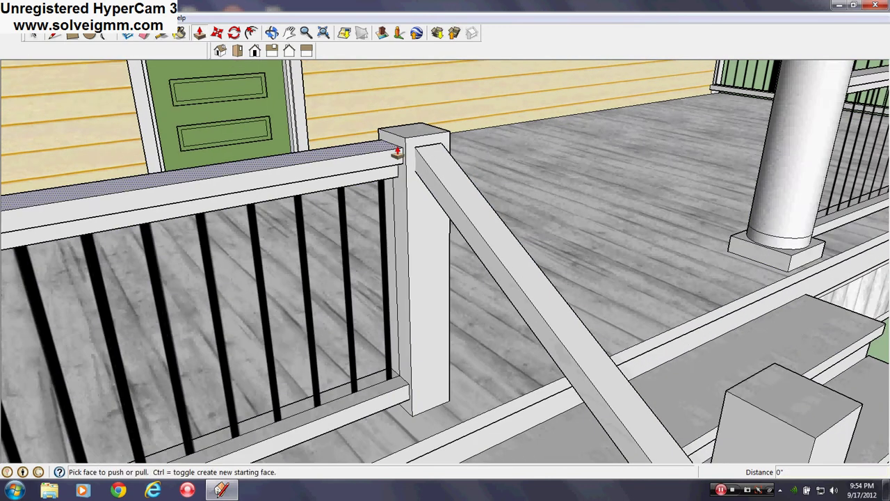
scroll(534, 313, "up", 2)
middle_click_drag(535, 313, 772, 381)
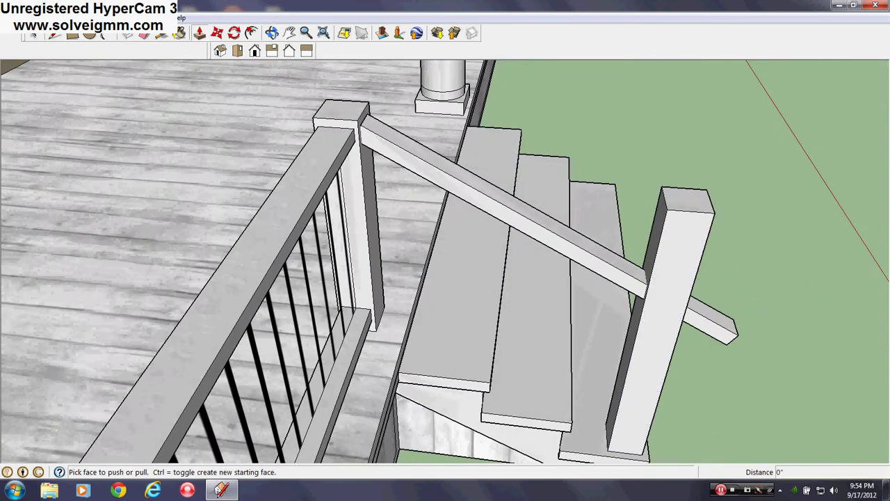
left_click(53, 36)
scroll(607, 238, "up", 3)
middle_click_drag(608, 238, 703, 341)
right_click(708, 353)
mouse_move(738, 257)
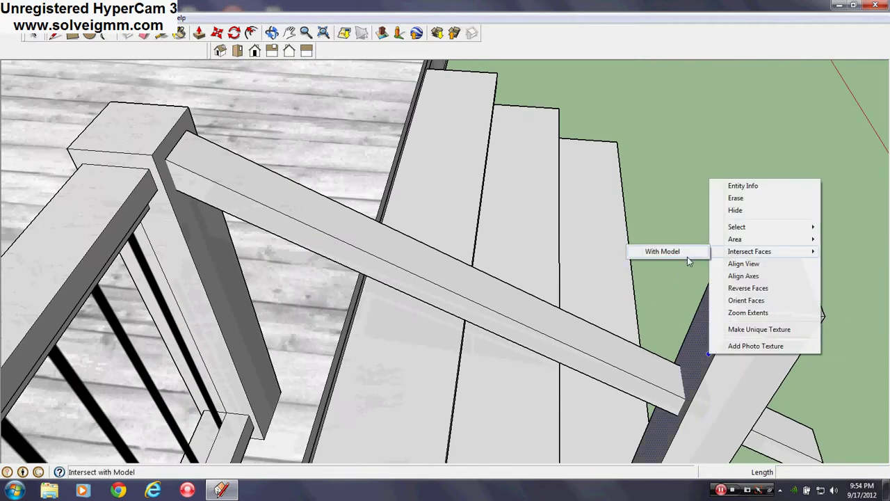
left_click(667, 251)
Step: Push the side face of the handrail stub projecting beyond the stair post by 3" to remove the stub
scroll(616, 348, "down", 2)
middle_click_drag(654, 369, 381, 188)
left_click(199, 32)
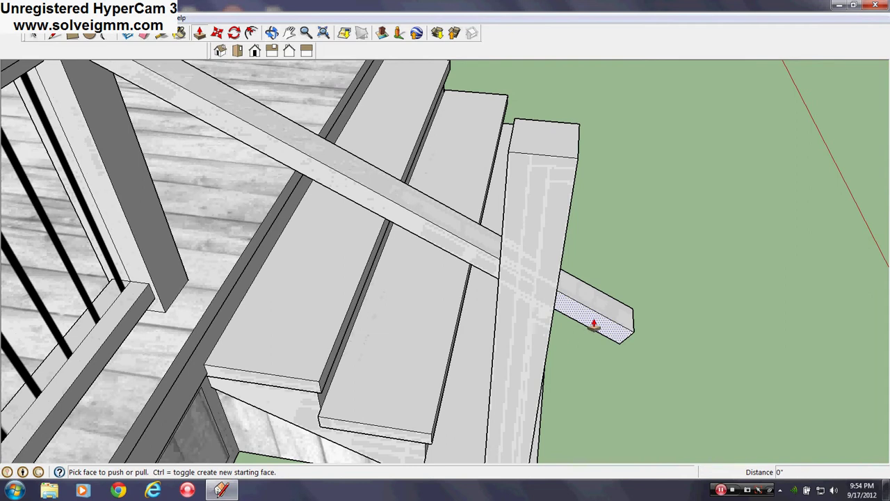
left_click(592, 317)
left_click(607, 299)
Step: Erase the hidden face inside the handrail where it joins the stair post
scroll(455, 248, "up", 3)
mouse_move(459, 247)
middle_mouse_down()
mouse_move(598, 234)
mouse_move(612, 206)
mouse_move(517, 205)
mouse_move(786, 204)
mouse_move(570, 167)
middle_mouse_up()
scroll(591, 219, "up", 3)
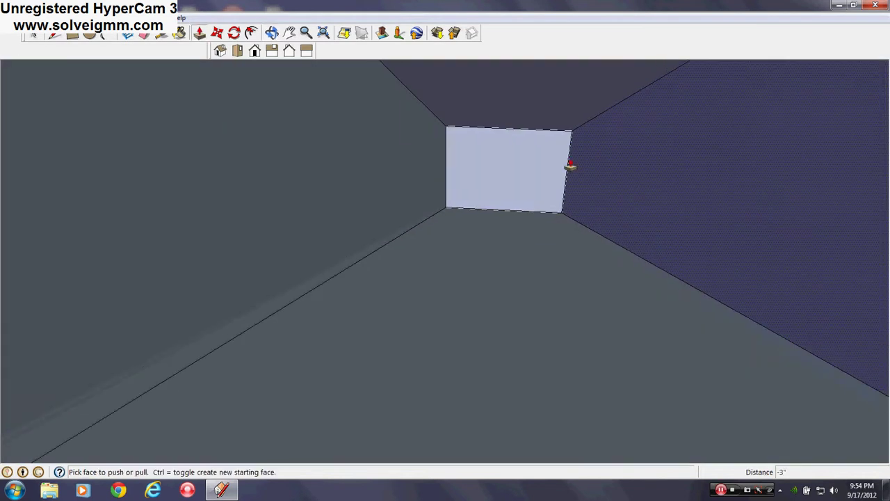
right_click(555, 156)
left_click(568, 176)
Step: Draw guide lines from the handrail's lower end and a horizontal cut line across the stair post's face at that level
middle_click_drag(532, 205, 212, 264)
scroll(223, 264, "down", 3)
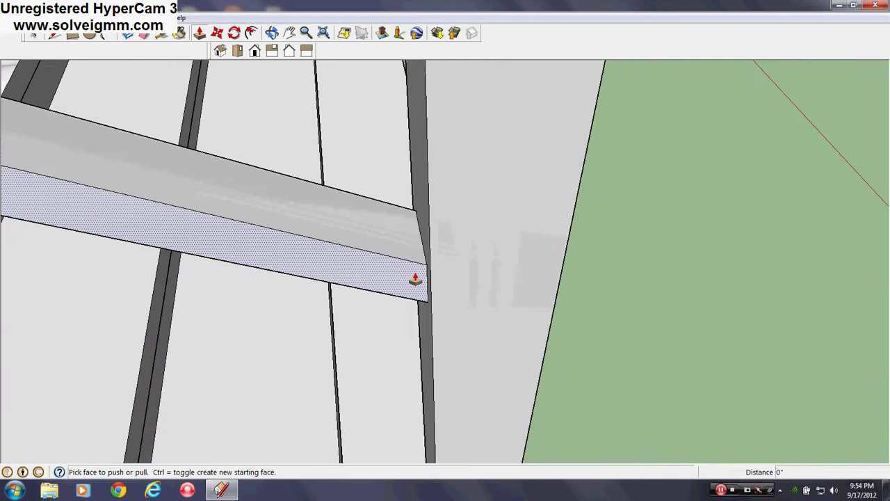
middle_click_drag(417, 279, 477, 199)
left_click(56, 33)
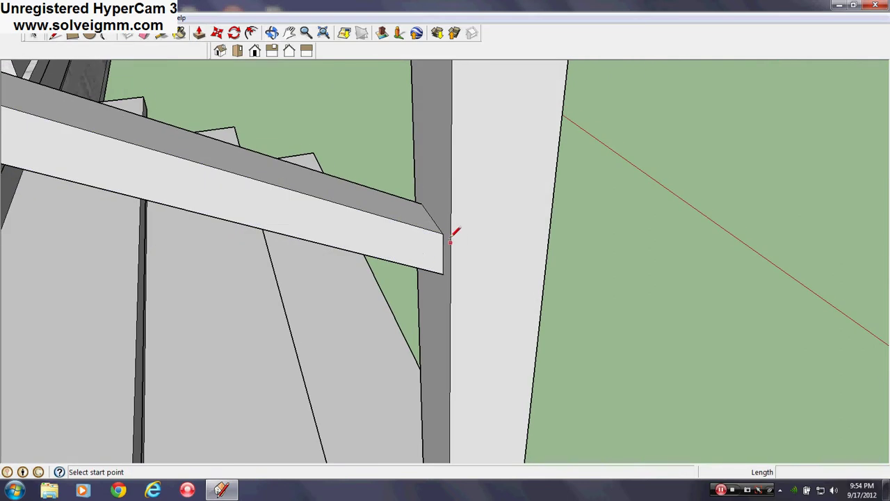
left_click(394, 255)
middle_click_drag(394, 256, 419, 239)
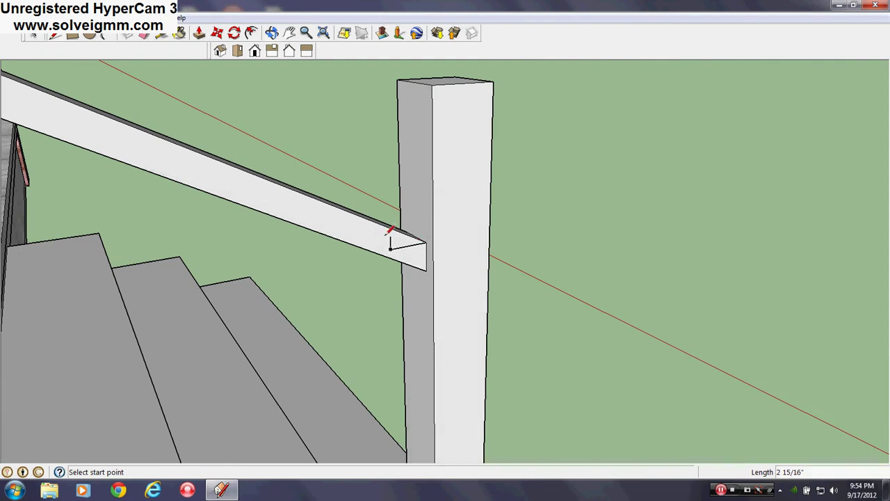
scroll(395, 229, "up", 1)
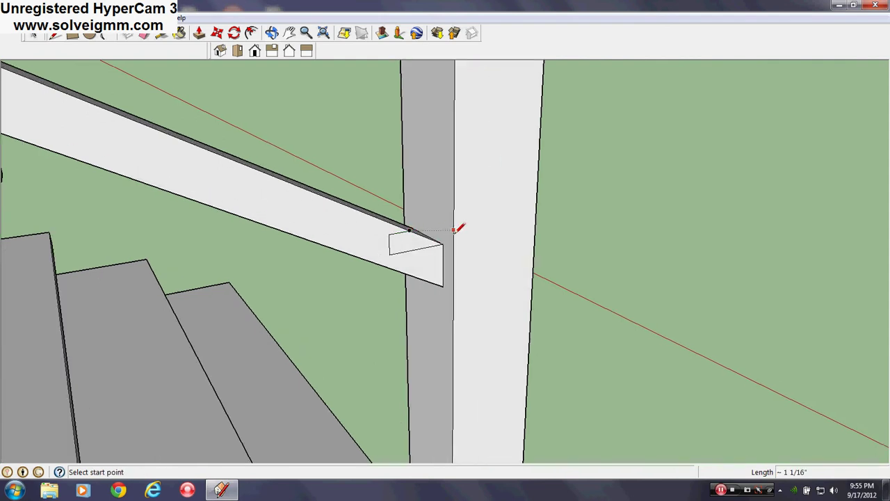
scroll(453, 251, "down", 5)
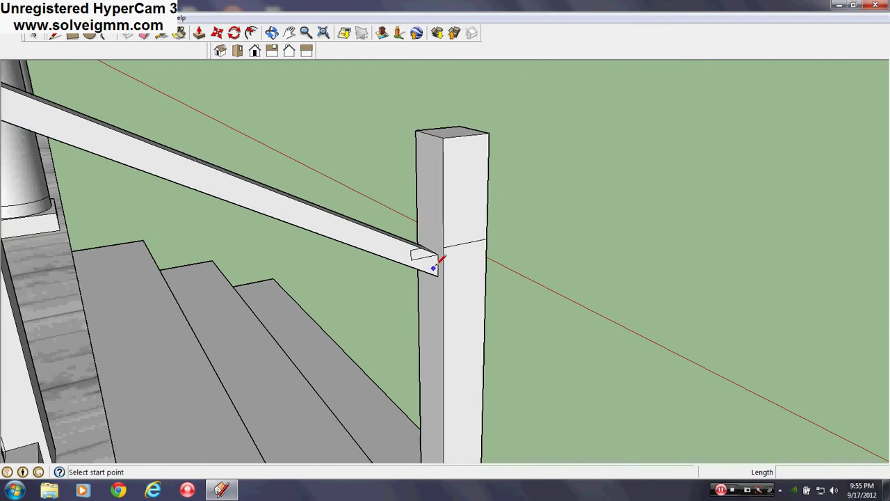
Step: Cut off the stair post above the line by pushing its upper section through by 5"
scroll(449, 268, "up", 2)
left_click(199, 33)
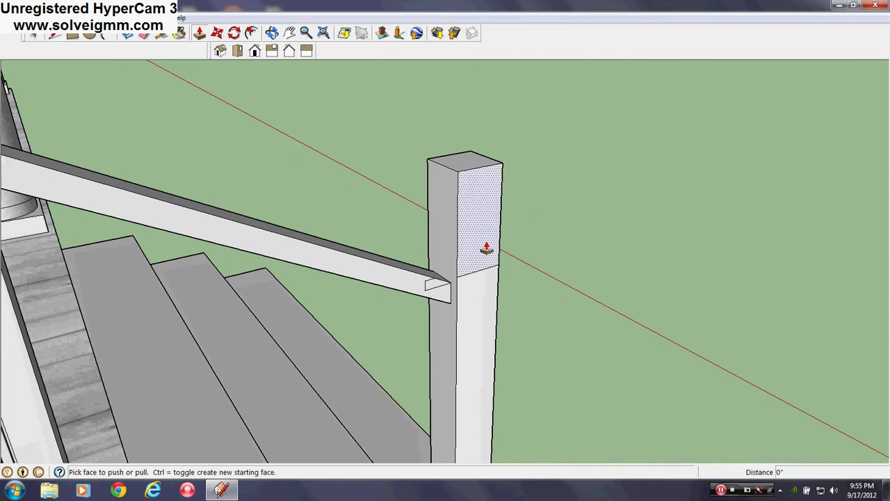
left_click(460, 244)
left_click(450, 186)
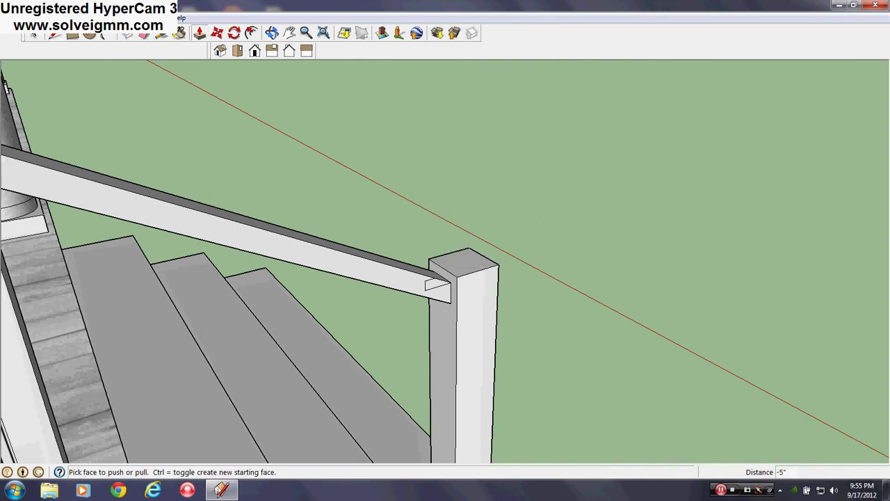
Step: Erase the leftover guide lines on the side of the handrail's lower end
left_click(143, 33)
scroll(438, 287, "up", 2)
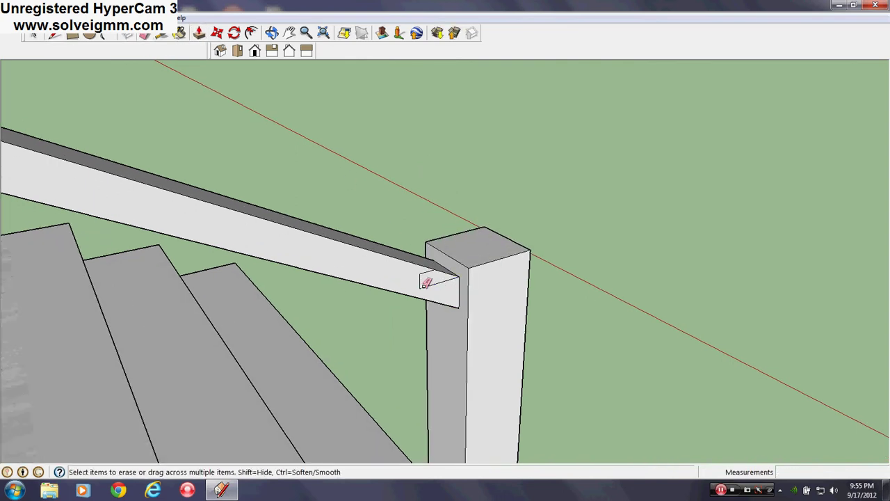
scroll(456, 275, "down", 4)
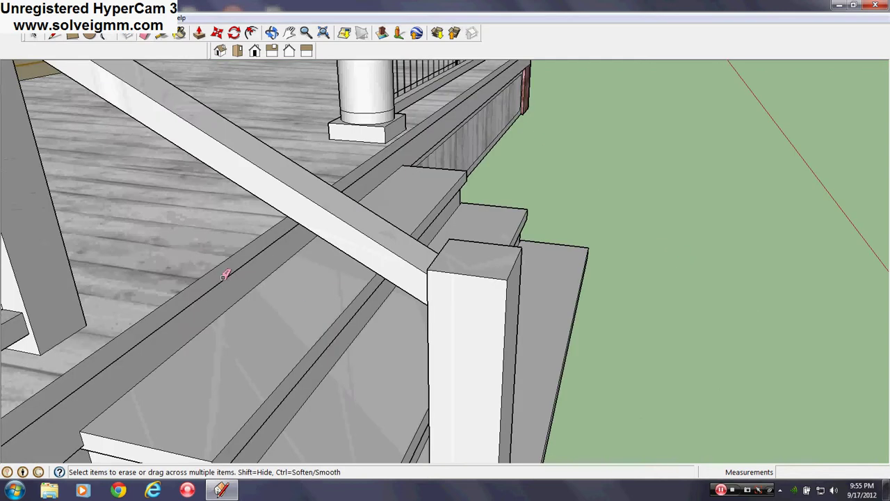
Step: Intersect the porch end post's stair-side face with the model where the handrail's upper end meets it
middle_click_drag(431, 272, 418, 352)
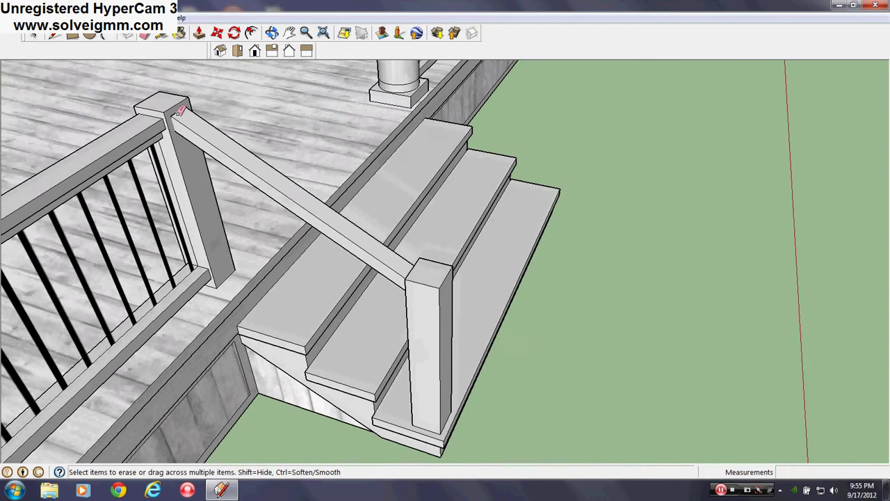
scroll(180, 112, "up", 2)
scroll(180, 111, "down", 2)
middle_click_drag(180, 114, 201, 157)
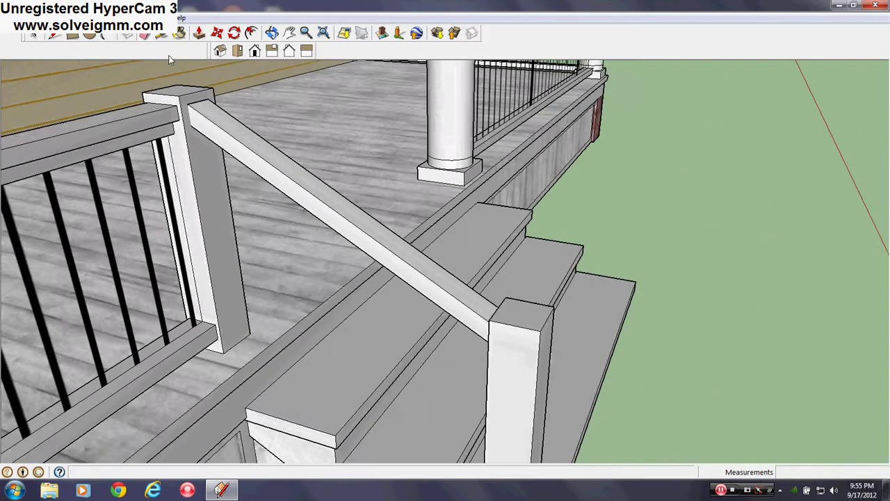
scroll(201, 157, "up", 1)
right_click(224, 211)
mouse_move(269, 281)
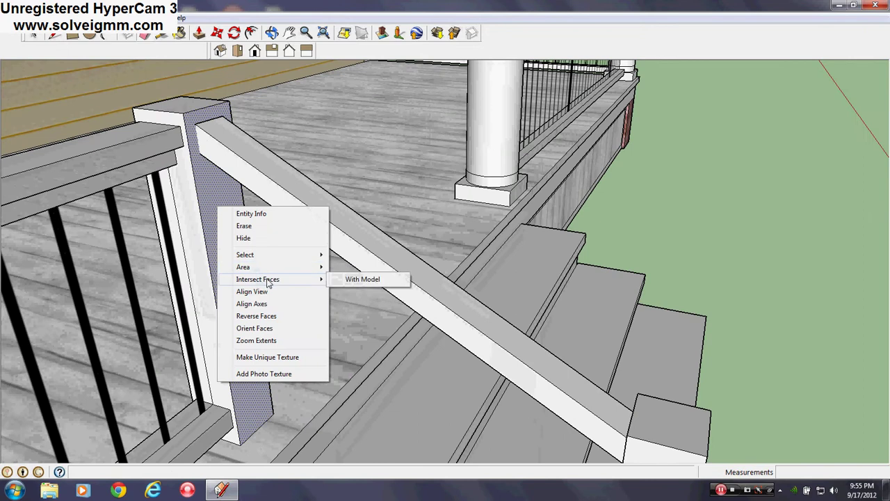
left_click(389, 284)
Step: Erase the edges and leftover face of the handrail's upper end that extend inside the porch end post
key("e")
mouse_move(271, 191)
middle_mouse_down()
mouse_move(218, 139)
mouse_move(429, 173)
mouse_move(199, 39)
middle_mouse_up()
scroll(186, 120, "up", 3)
scroll(187, 250, "up", 4)
mouse_move(187, 250)
middle_mouse_down()
mouse_move(383, 5)
mouse_move(542, 5)
mouse_move(327, 183)
middle_mouse_up()
mouse_move(393, 205)
middle_mouse_down()
mouse_move(437, 314)
mouse_move(513, 189)
mouse_move(449, 229)
mouse_move(437, 212)
middle_mouse_up()
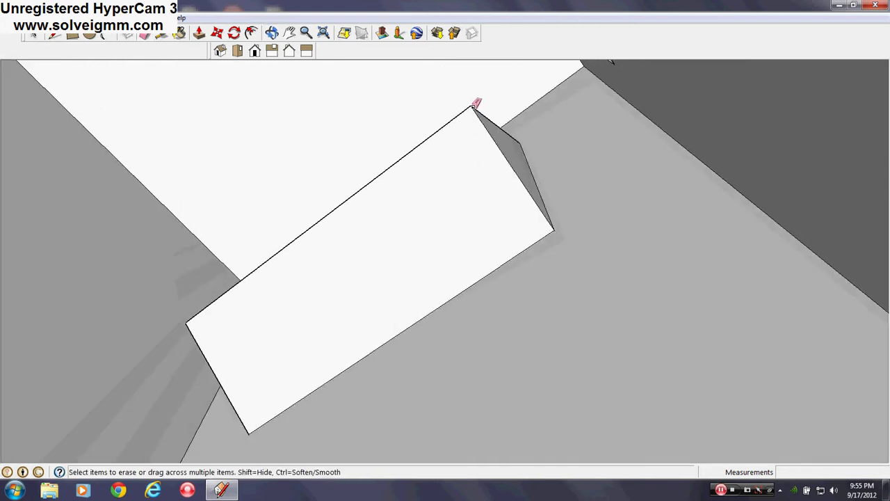
left_click_drag(469, 107, 228, 306)
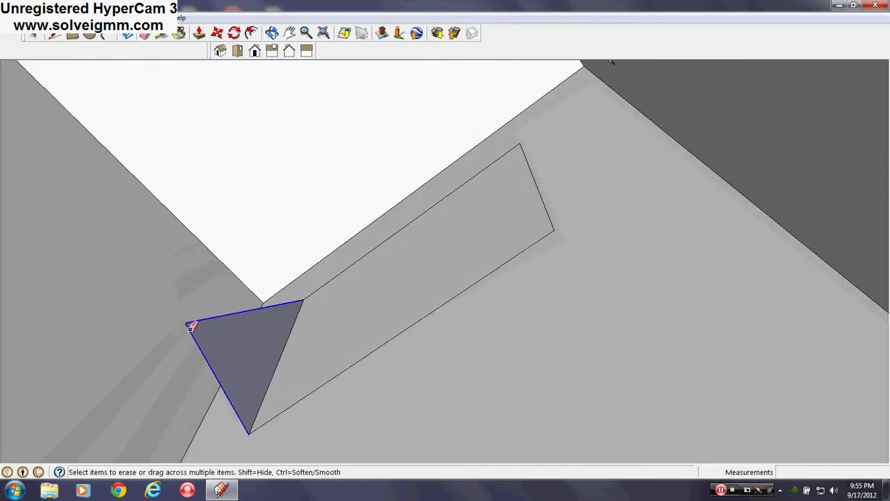
right_click(356, 272)
left_click(364, 284)
Step: Push the stair post's outer side face inward to slim the post
mouse_move(364, 284)
middle_mouse_down()
mouse_move(238, 374)
mouse_move(371, 259)
mouse_move(320, 358)
middle_mouse_up()
scroll(542, 70, "down", 10)
mouse_move(622, 151)
middle_mouse_down()
mouse_move(411, 268)
mouse_move(471, 289)
mouse_move(579, 350)
mouse_move(510, 283)
middle_mouse_up()
scroll(429, 285, "up", 3)
scroll(470, 289, "down", 6)
scroll(448, 318, "up", 6)
key("e")
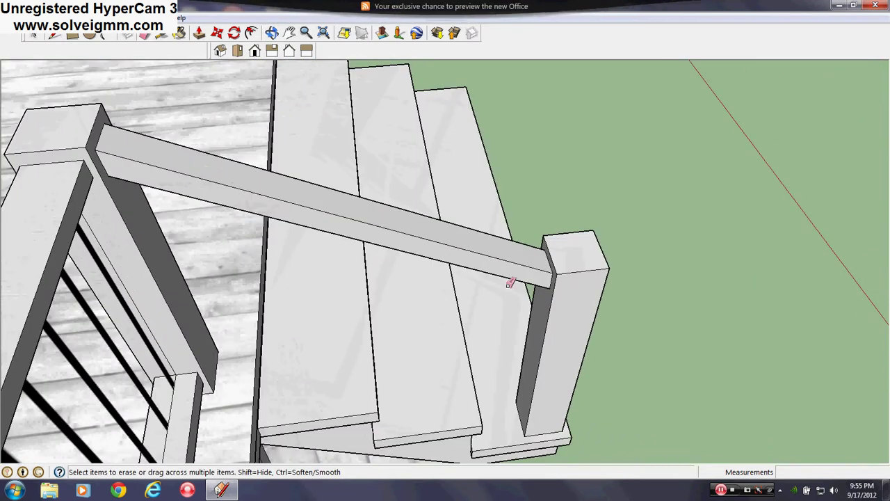
left_click(198, 33)
middle_click_drag(280, 153, 556, 342)
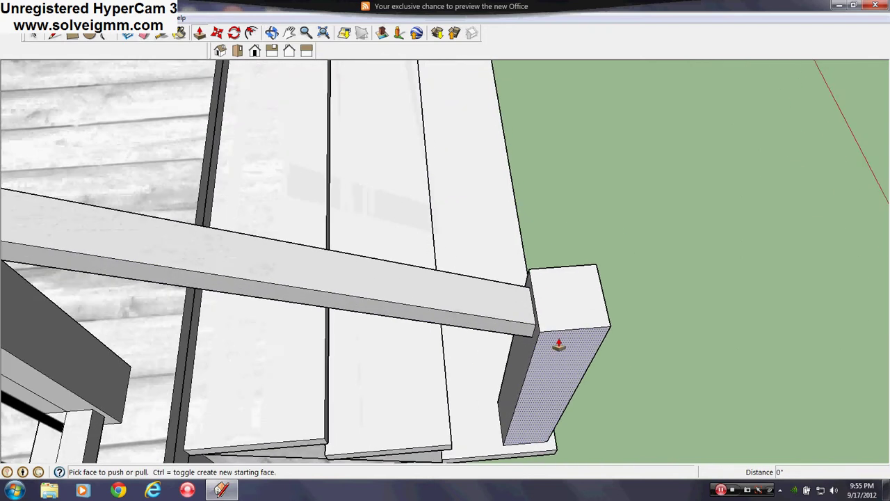
left_click(510, 327)
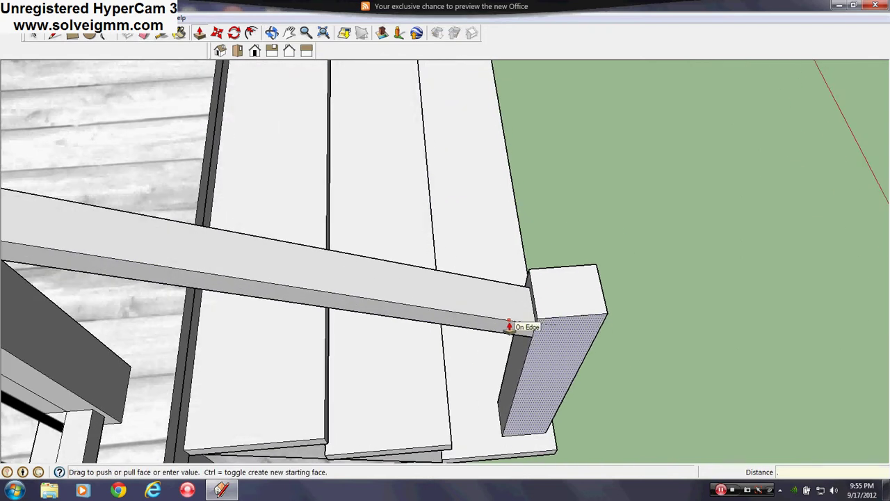
left_click(521, 325)
Step: Push the stair post's front face inward by 1"
middle_click_drag(547, 360, 64, 349)
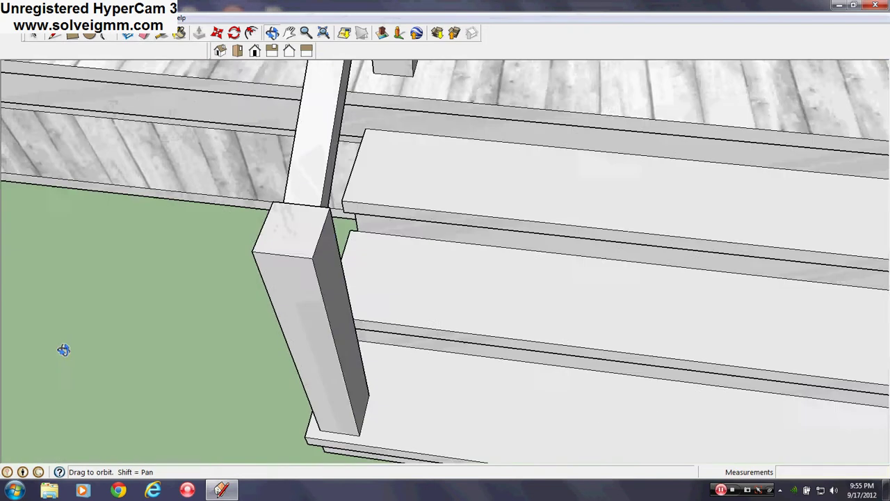
middle_click_drag(330, 279, 315, 313)
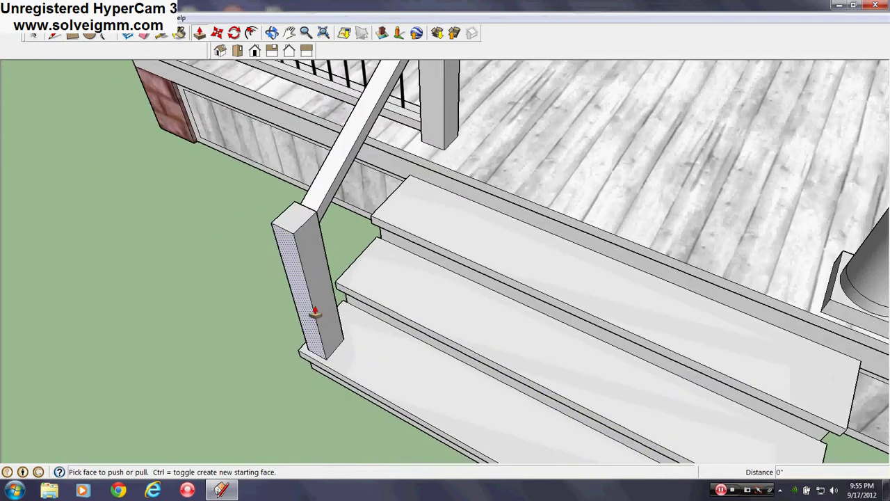
left_click(315, 312)
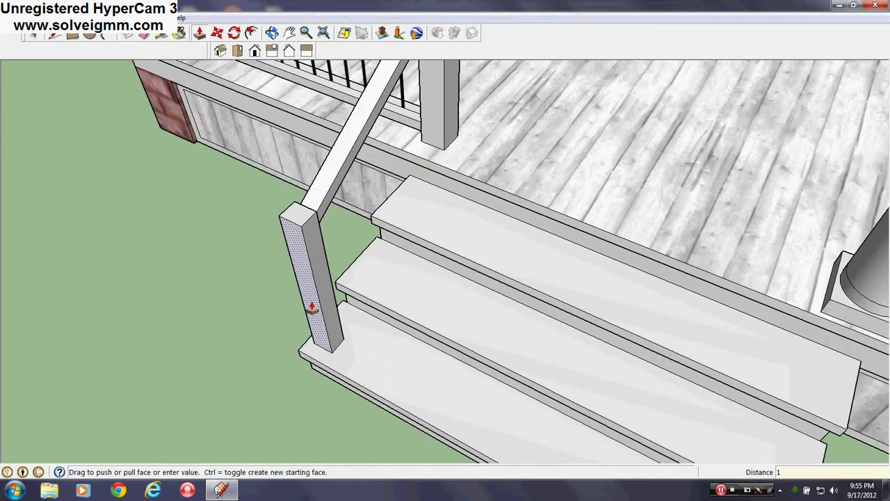
left_click(313, 308)
Step: Draw a horizontal line across the end post's stair-side face level with the bottom rail's top, and erase the leftover short segment
scroll(362, 361, "down", 5)
middle_click_drag(361, 362, 391, 369)
scroll(439, 308, "down", 4)
scroll(438, 308, "up", 4)
middle_click_drag(441, 310, 550, 268)
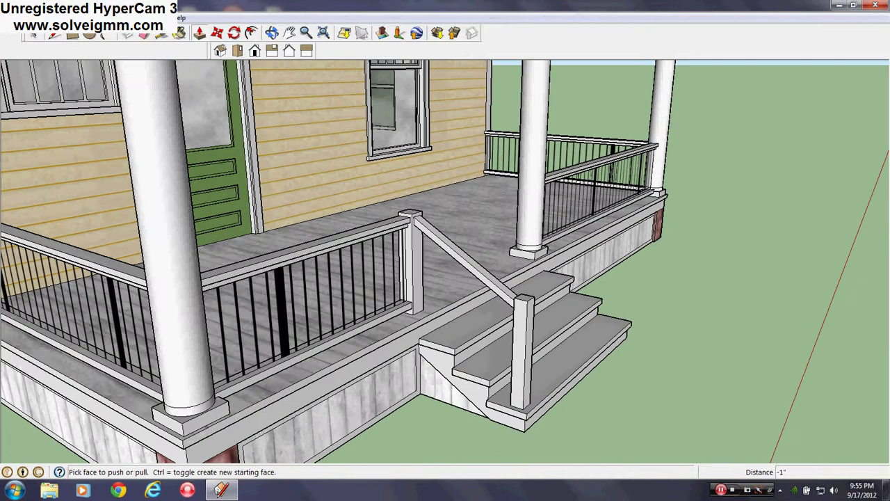
key("l")
middle_click_drag(219, 195, 423, 338)
scroll(435, 340, "up", 3)
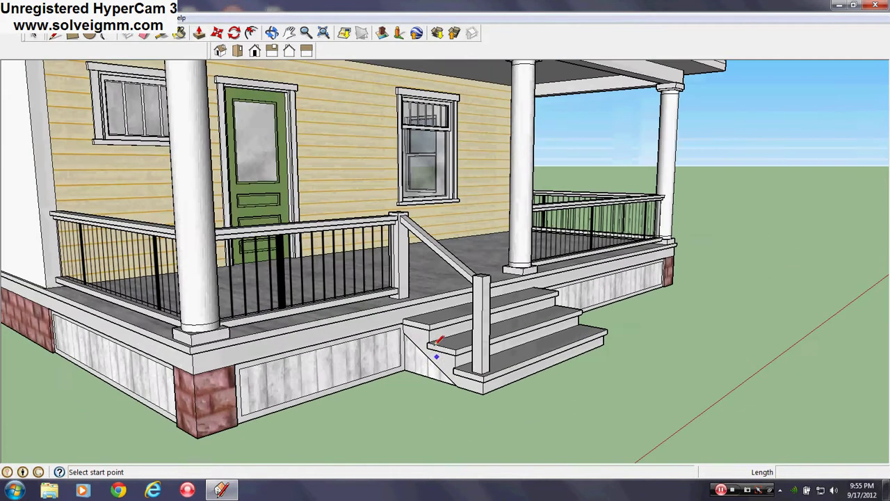
scroll(438, 339, "up", 10)
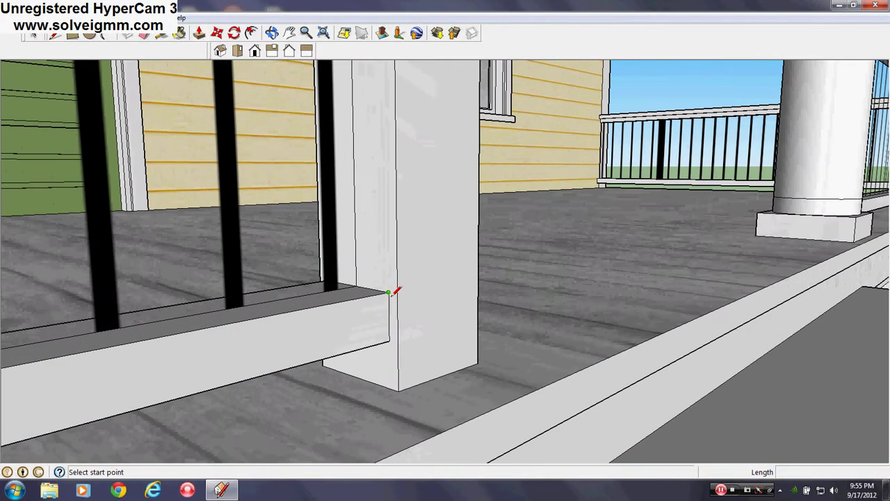
left_click(478, 277)
scroll(395, 286, "up", 2)
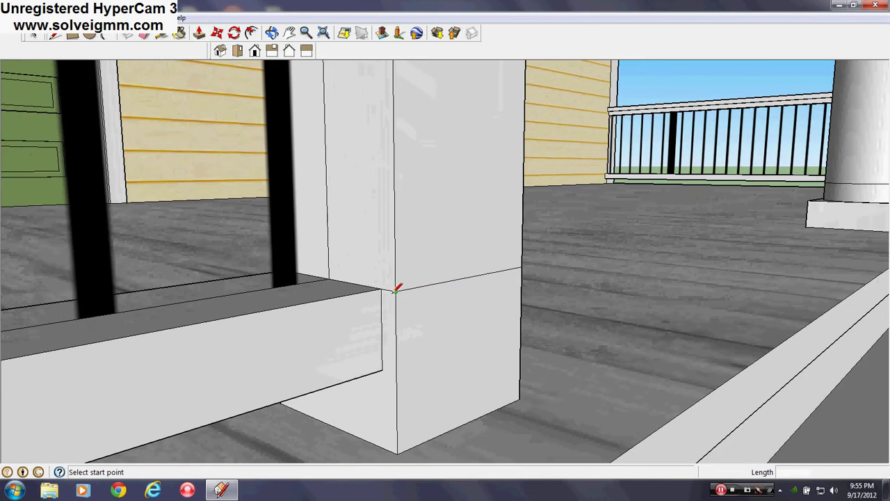
right_click(393, 294)
left_click(412, 310)
scroll(409, 331, "down", 6)
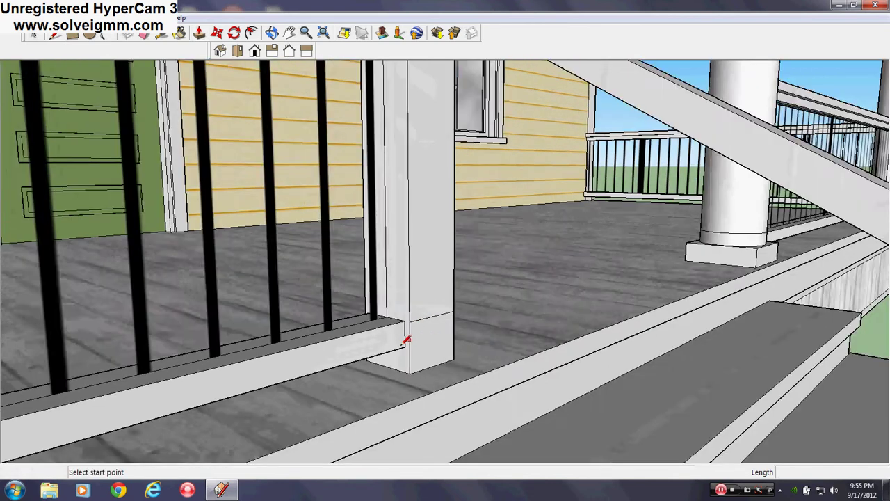
Step: Copy the sloped handrail straight down so its upper end's midpoint meets the horizontal line on the end post's stair-side face
middle_click_drag(325, 317, 463, 301)
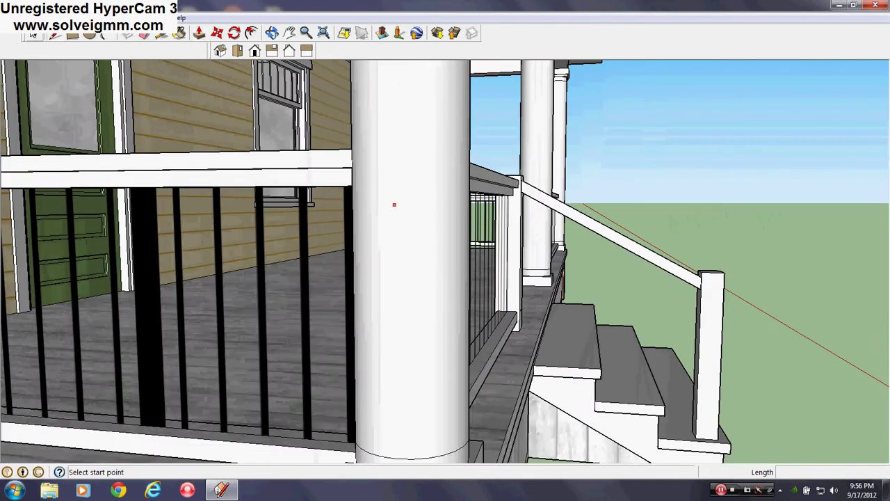
key("space")
left_click_drag(621, 272, 620, 275)
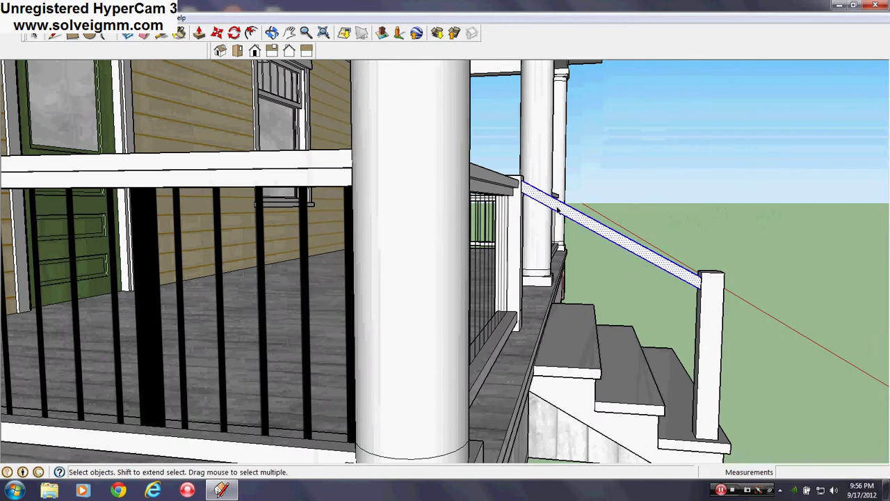
scroll(514, 196, "up", 5)
middle_click_drag(514, 196, 335, 258)
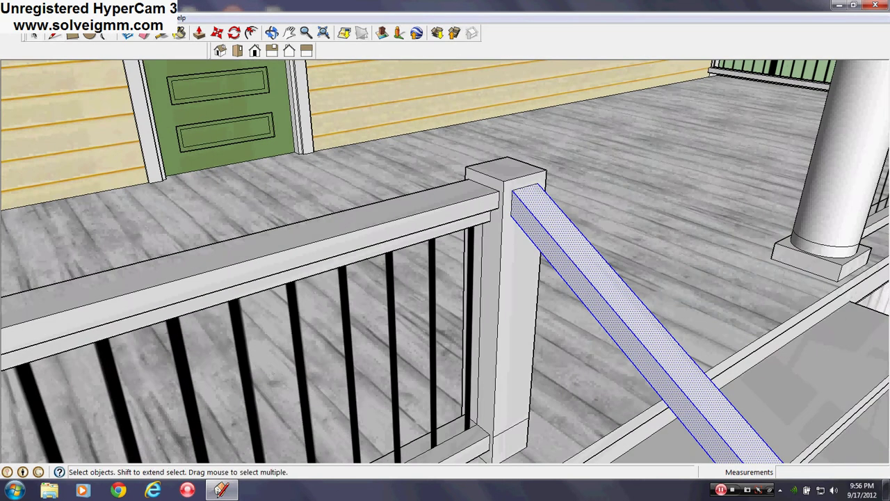
left_click(216, 33)
scroll(529, 185, "up", 1)
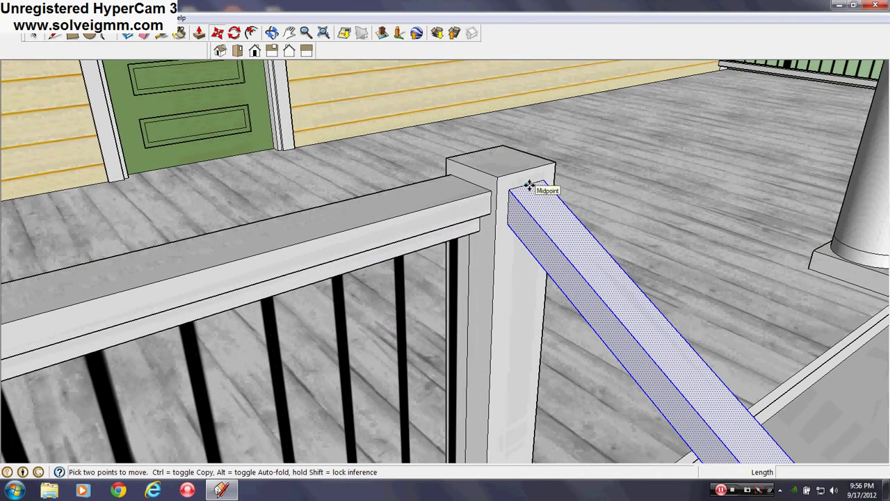
left_click(529, 185)
key("ctrl")
scroll(493, 334, "up", 3)
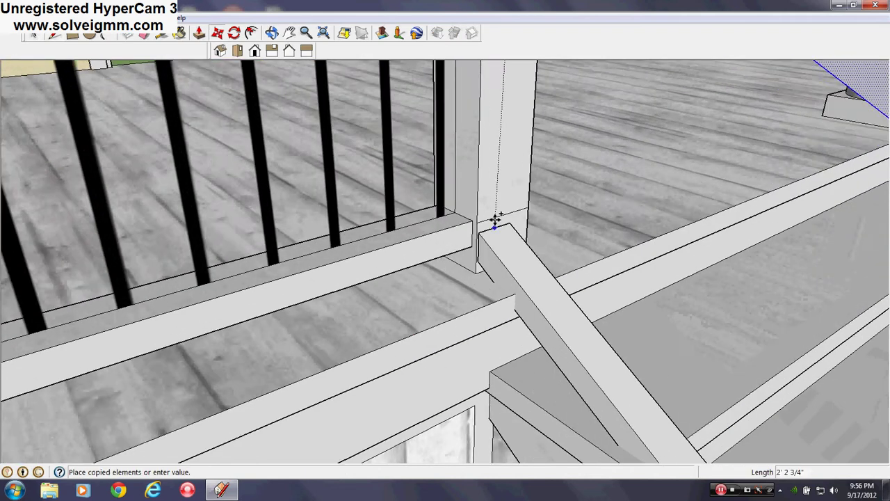
left_click(500, 216)
middle_click_drag(513, 246, 515, 195)
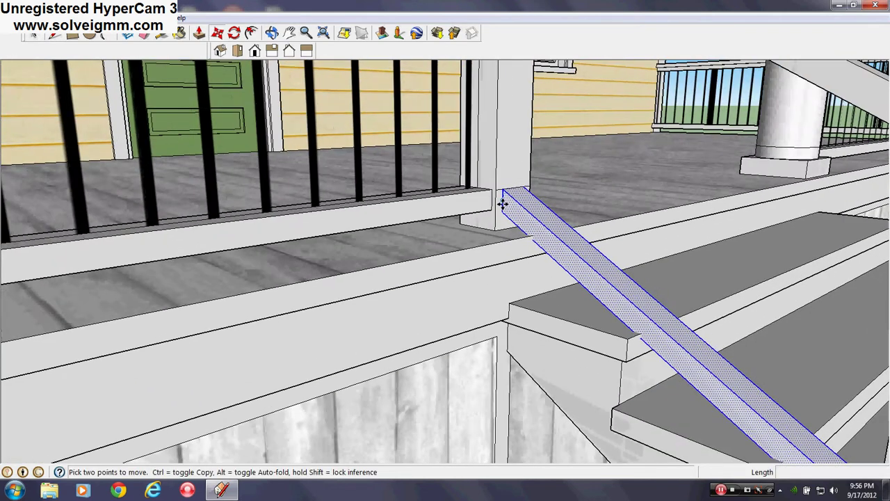
scroll(503, 203, "down", 3)
middle_click_drag(562, 291, 496, 272)
key("ctrl+t")
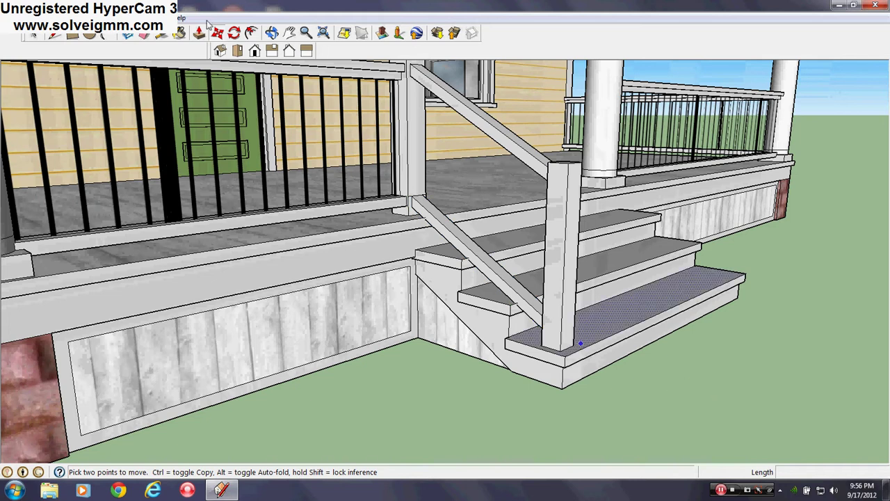
Step: Draw a lengthwise line along the lower rail's outer side face at half its height, from the porch post to the stair post
scroll(477, 258, "up", 4)
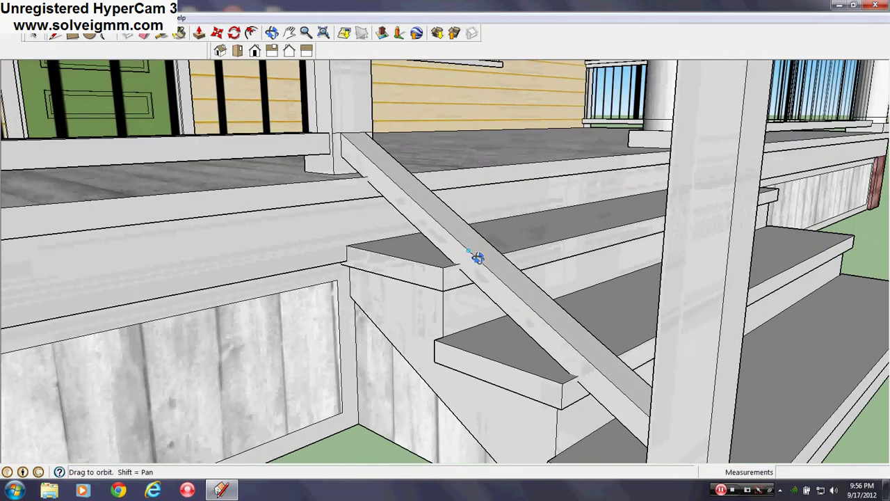
middle_click_drag(477, 258, 631, 328)
middle_click_drag(529, 323, 514, 314)
scroll(405, 286, "up", 1)
middle_click_drag(405, 286, 406, 281)
scroll(403, 284, "down", 1)
scroll(403, 284, "down", 2)
scroll(289, 183, "up", 3)
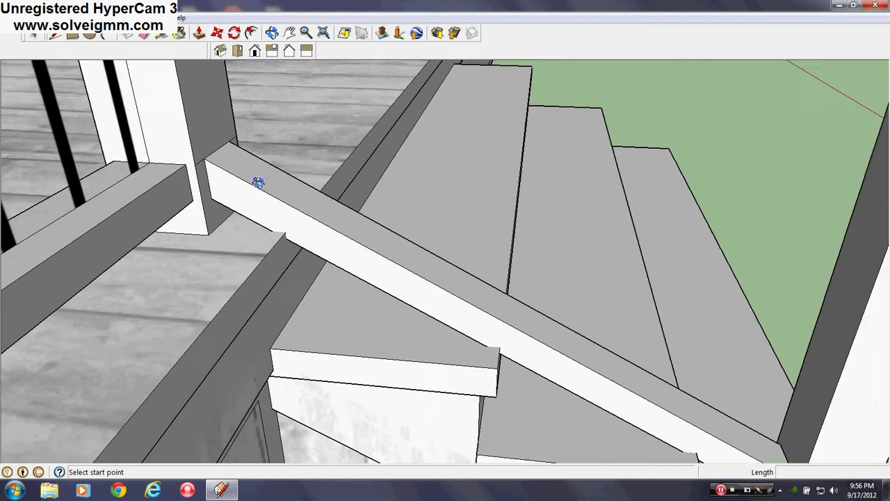
middle_click_drag(258, 183, 215, 146)
scroll(309, 262, "down", 2)
scroll(278, 223, "up", 2)
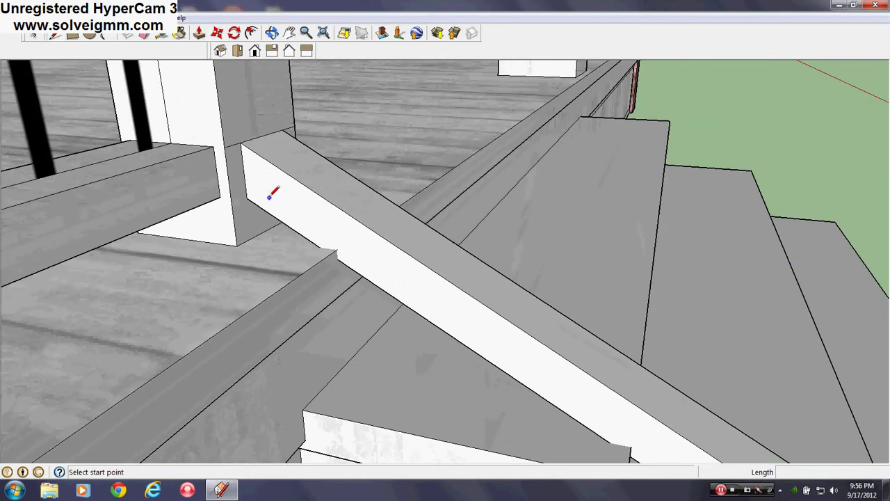
middle_click_drag(249, 167, 745, 364)
middle_click_drag(641, 317, 330, 136)
key("e")
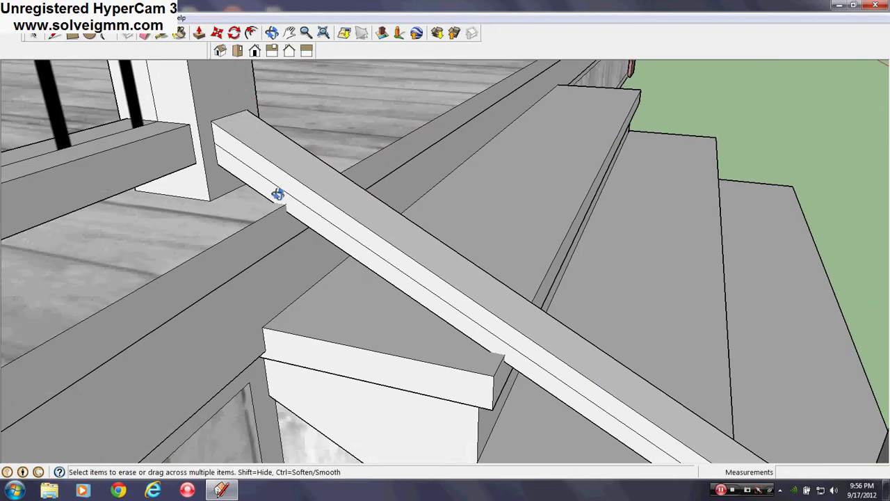
middle_click_drag(277, 195, 397, 408)
middle_click_drag(397, 409, 347, 252, "shift")
scroll(477, 327, "up", 2)
middle_click_drag(477, 327, 412, 146)
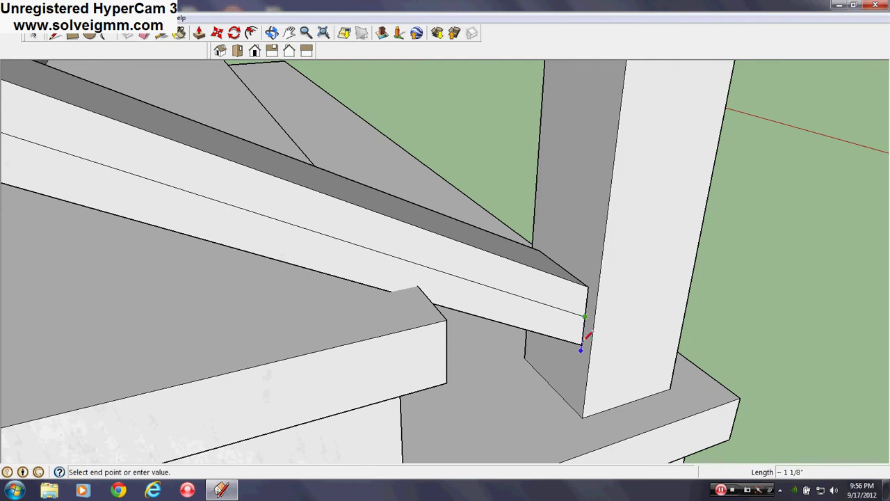
Step: Erase the small rectangular face at the lower rail's end on the stair post
left_click(200, 36)
scroll(557, 295, "up", 3)
middle_click_drag(557, 295, 174, 498)
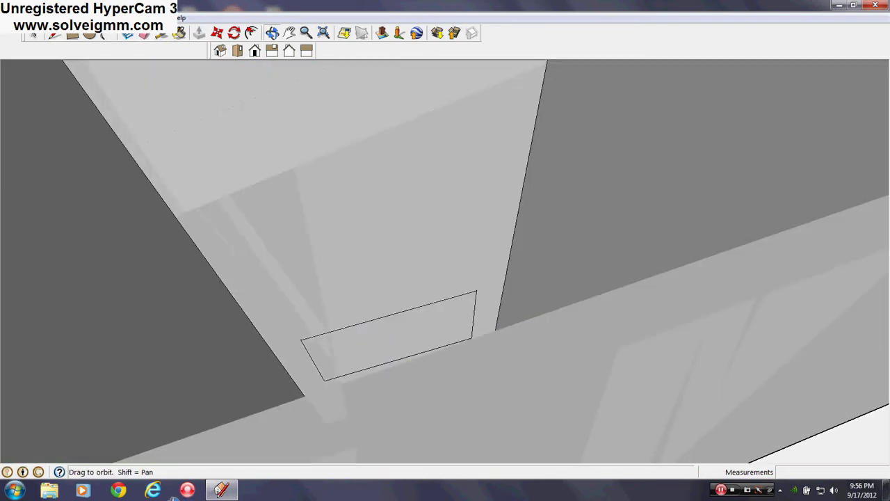
right_click(376, 344)
left_click(406, 181)
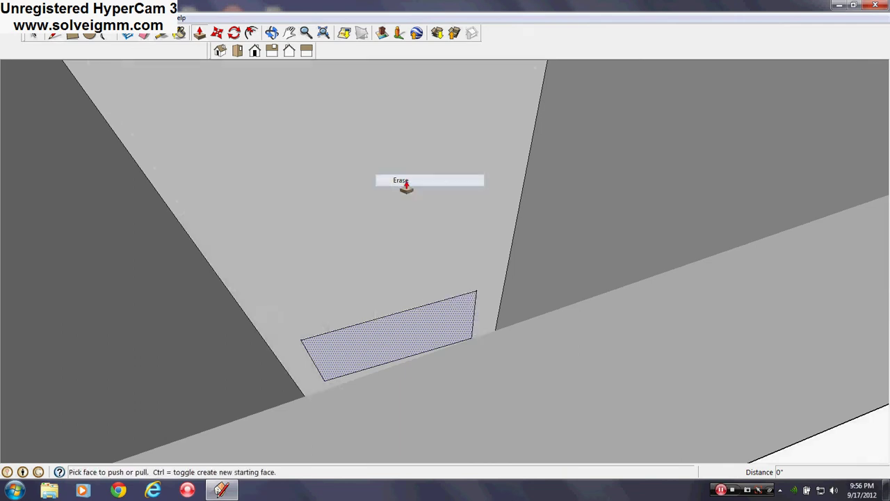
middle_click_drag(406, 187, 683, 139)
Step: Push the lower half of the lower rail's outer side face back 3" to cut that half away
scroll(511, 312, "down", 4)
mouse_move(510, 312)
middle_mouse_down()
mouse_move(614, 395)
mouse_move(438, 250)
mouse_move(496, 411)
mouse_move(505, 312)
mouse_move(518, 302)
middle_mouse_up()
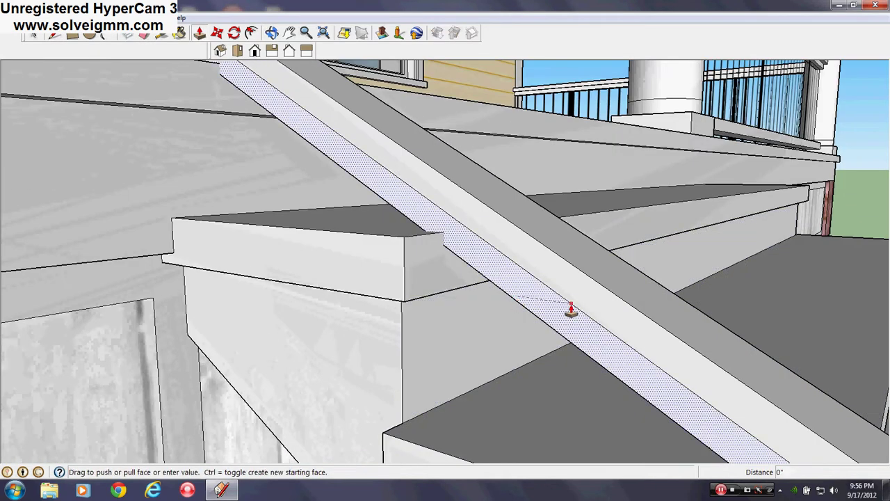
middle_click_drag(571, 309, 482, 323)
left_click(311, 279)
scroll(579, 354, "down", 4)
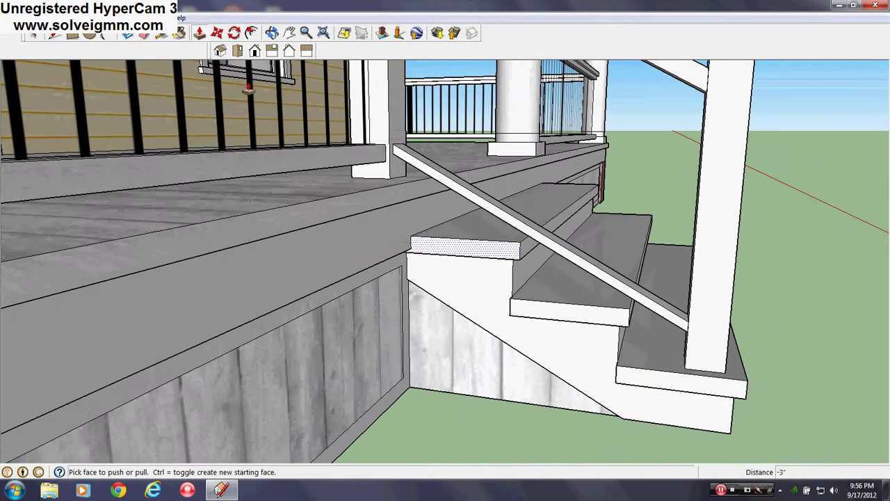
middle_click_drag(567, 262, 621, 227)
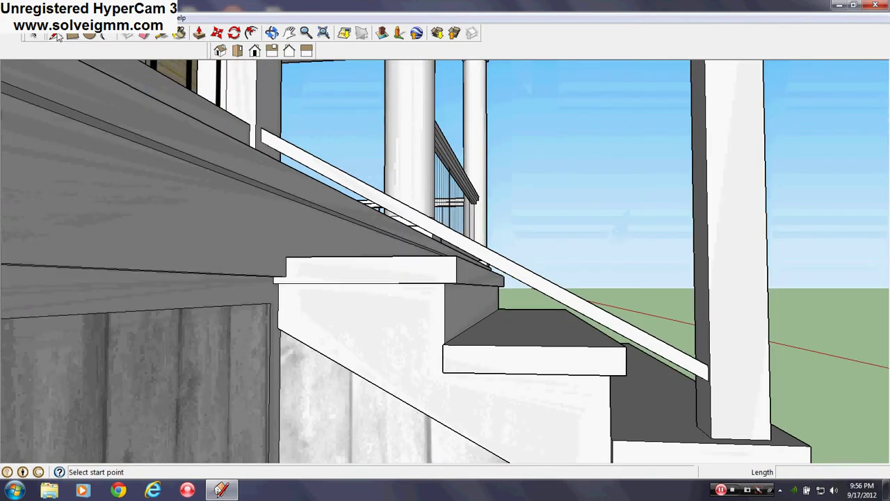
scroll(382, 330, "down", 10)
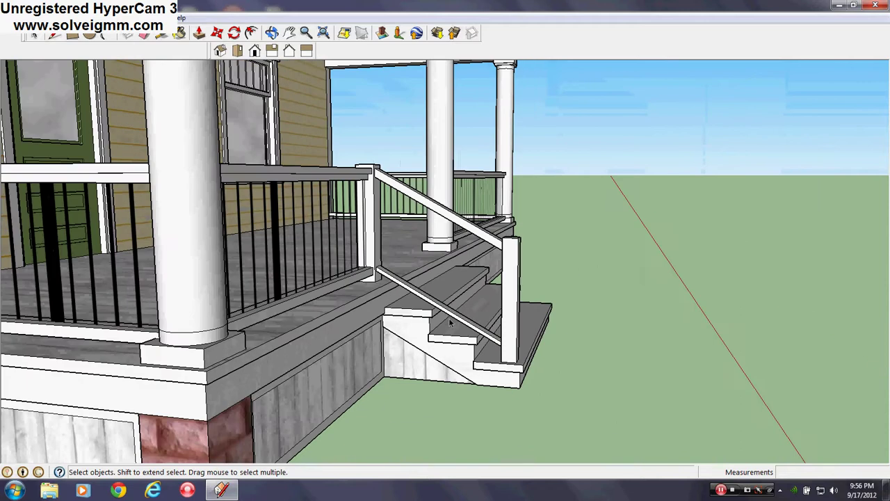
middle_click_drag(376, 341, 356, 322)
scroll(364, 315, "up", 8)
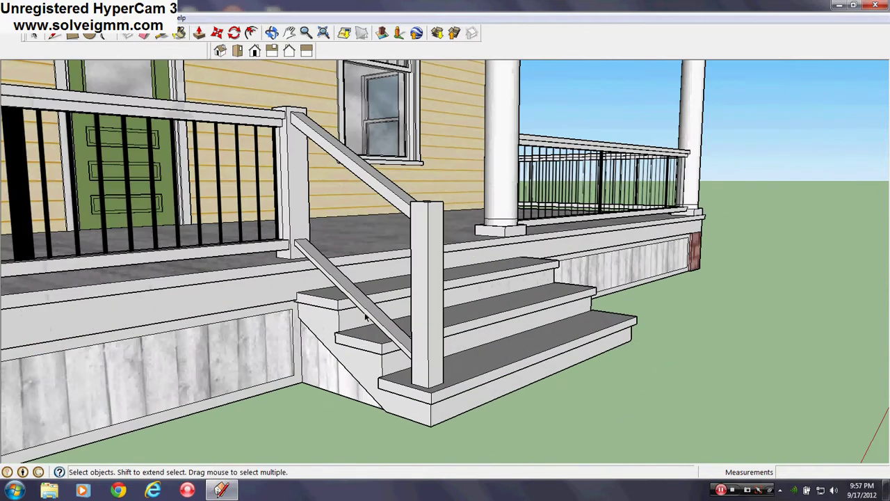
middle_click_drag(342, 277, 312, 307)
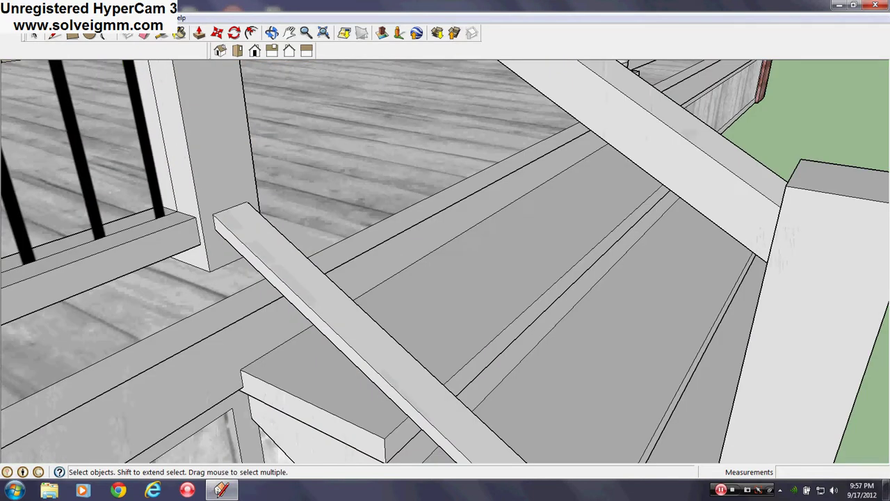
Step: Try to push the slimmed lower rail's outer side face inward
left_click(182, 32)
left_click(297, 311)
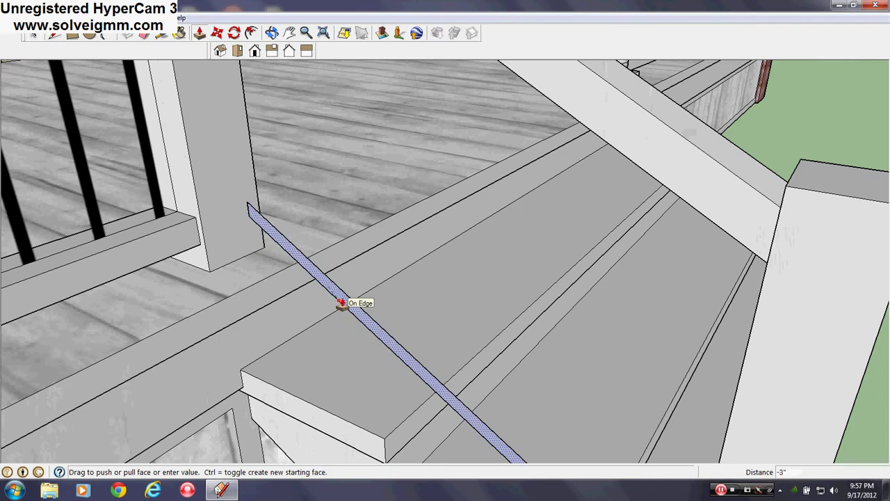
left_click(342, 304)
scroll(333, 299, "down", 5)
middle_click_drag(328, 297, 380, 241)
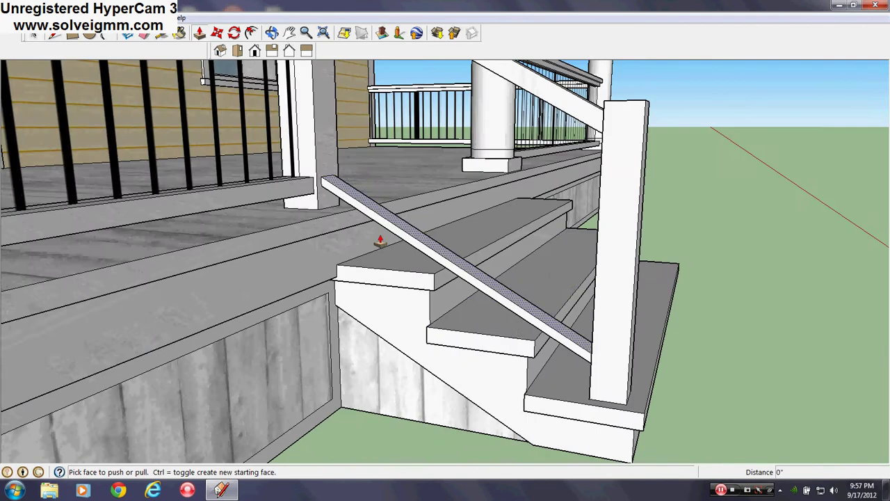
Step: Draw a lengthwise line closer to the bottom edge of the lower rail's outer side face, and erase the half-height line
scroll(461, 325, "up", 4)
middle_click_drag(465, 326, 503, 396)
scroll(503, 395, "down", 1)
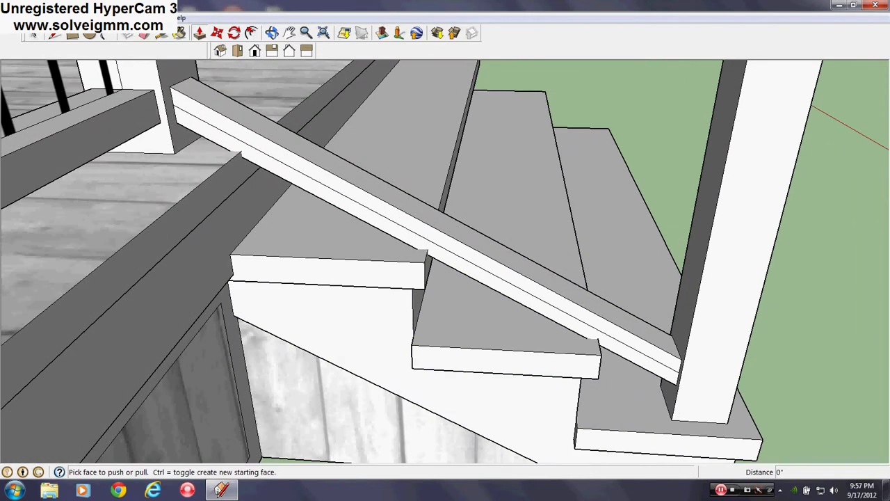
scroll(173, 116, "up", 2)
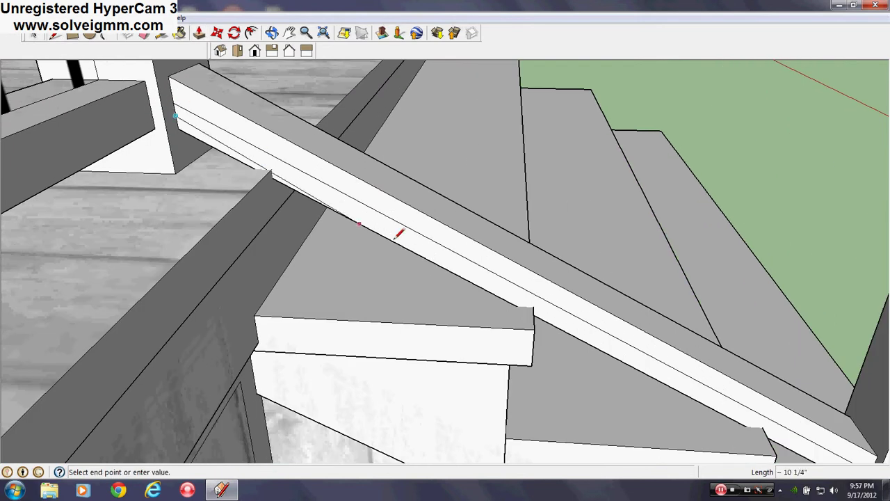
scroll(443, 251, "down", 2)
scroll(702, 394, "up", 3)
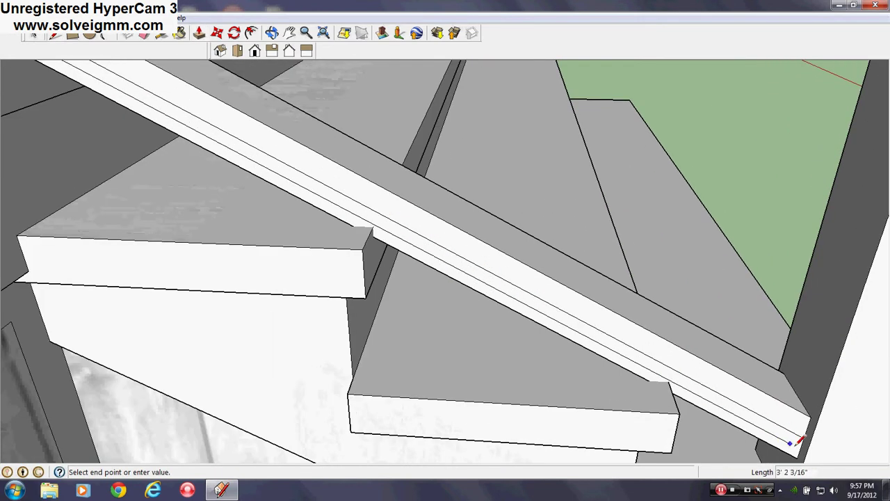
right_click(745, 407)
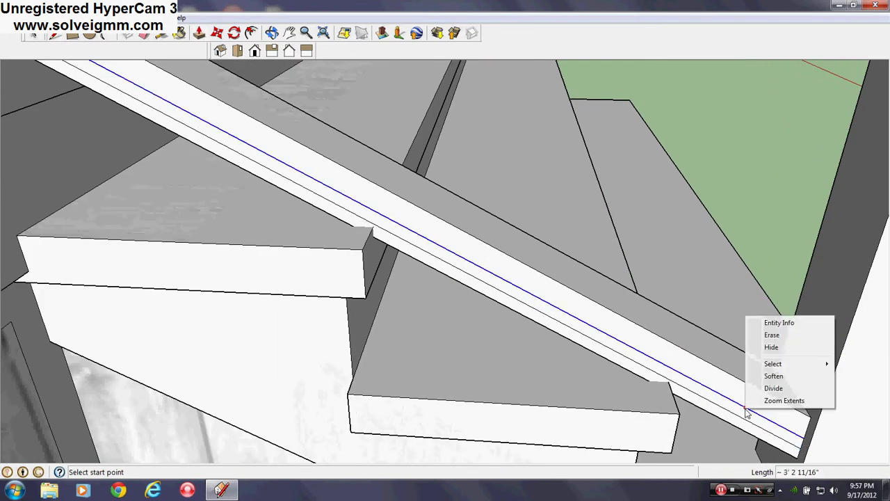
left_click(772, 334)
scroll(742, 370, "down", 1)
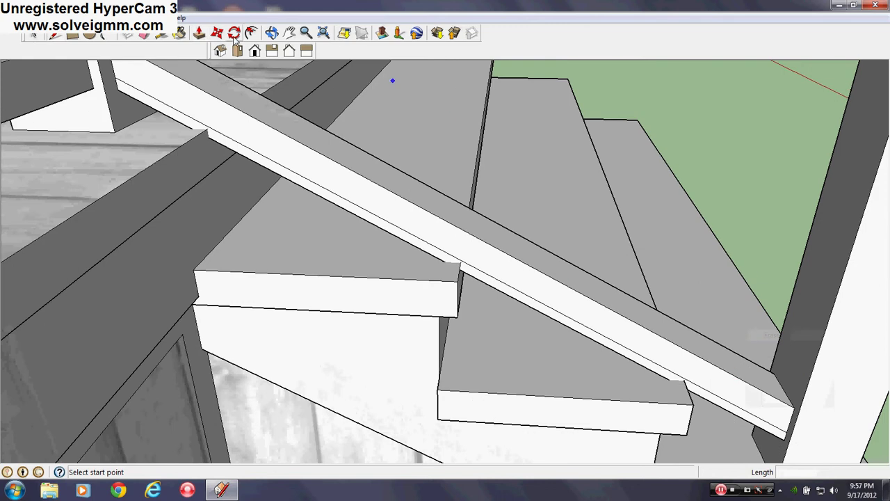
Step: Push the narrow bottom strip of the lower rail's side face back 3" to cut it away
left_click(199, 33)
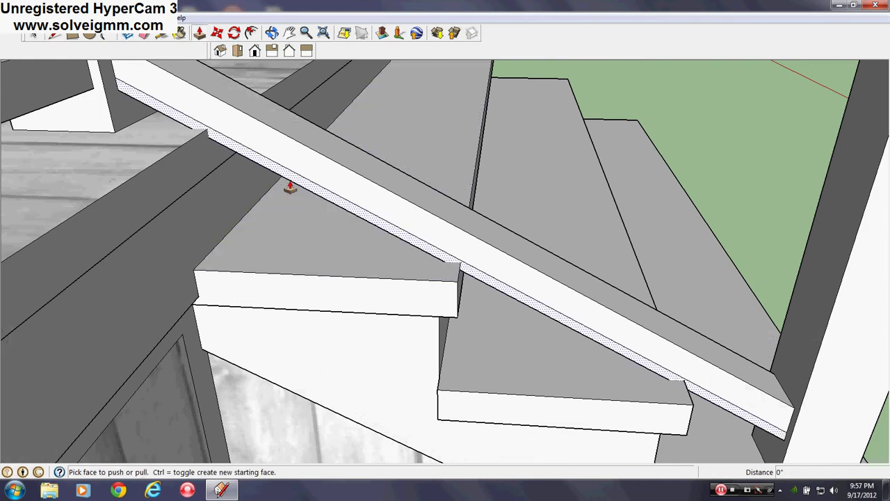
left_click(290, 180)
left_click(774, 381)
Step: Narrow the lower rail by pushing its outer side face inward .5", and repeat the push on the opposite side
middle_click_drag(774, 385, 608, 411)
scroll(434, 209, "up", 3)
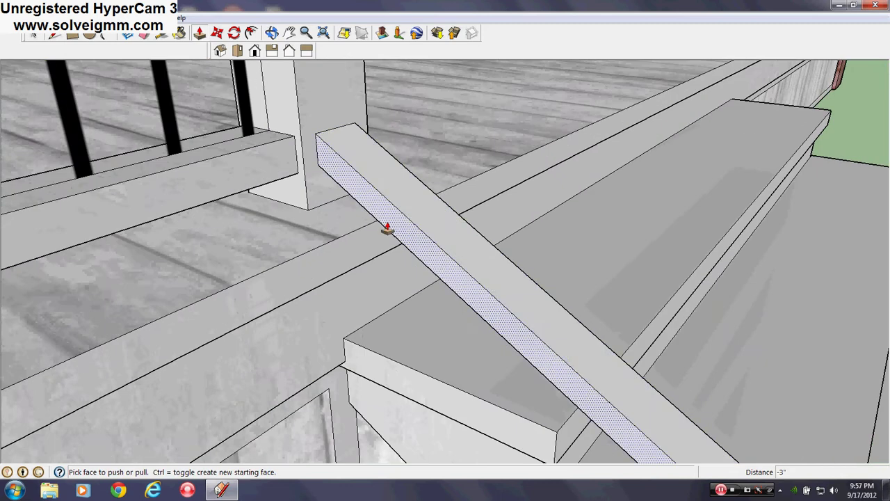
left_click(379, 224)
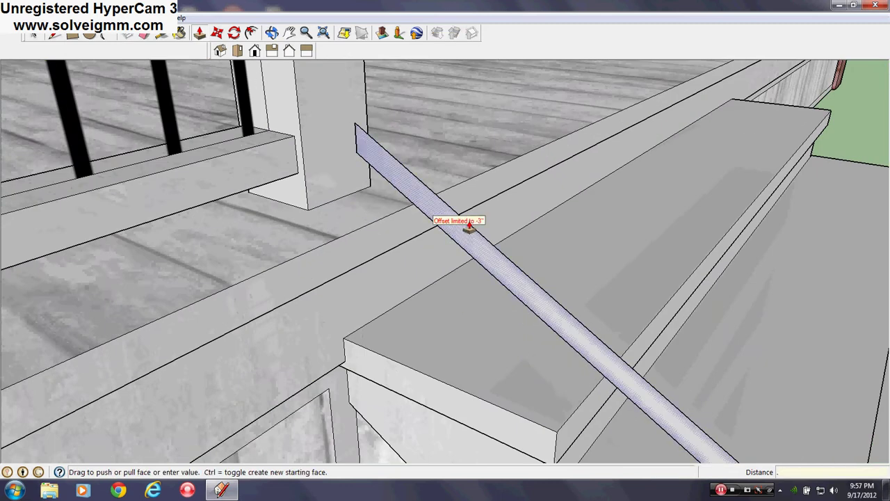
type(".5")
key("Return")
middle_click_drag(470, 226, 643, 296)
double_click(413, 260)
scroll(501, 285, "down", 4)
scroll(487, 288, "up", 2)
middle_click_drag(501, 291, 702, 334)
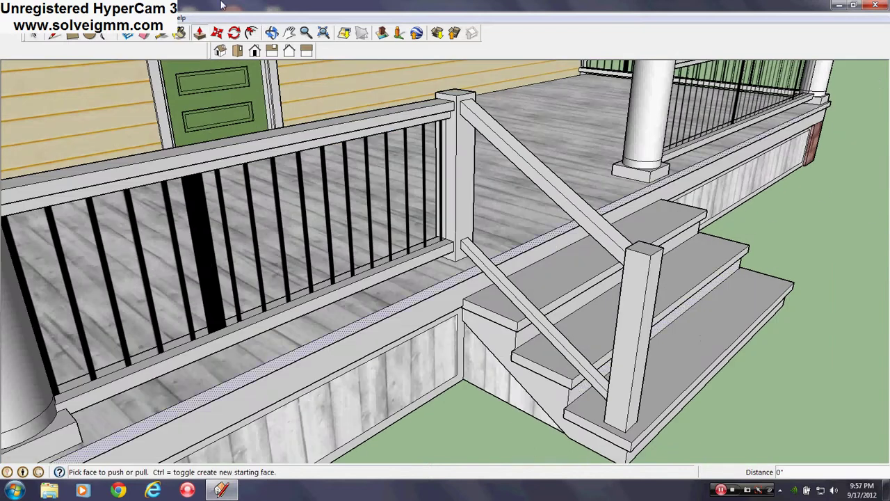
Step: Draw a lengthwise line at half height along the sloped handrail's outer side face, from post to post
left_click(55, 34)
scroll(478, 304, "down", 2)
scroll(478, 158, "up", 4)
scroll(436, 183, "down", 2)
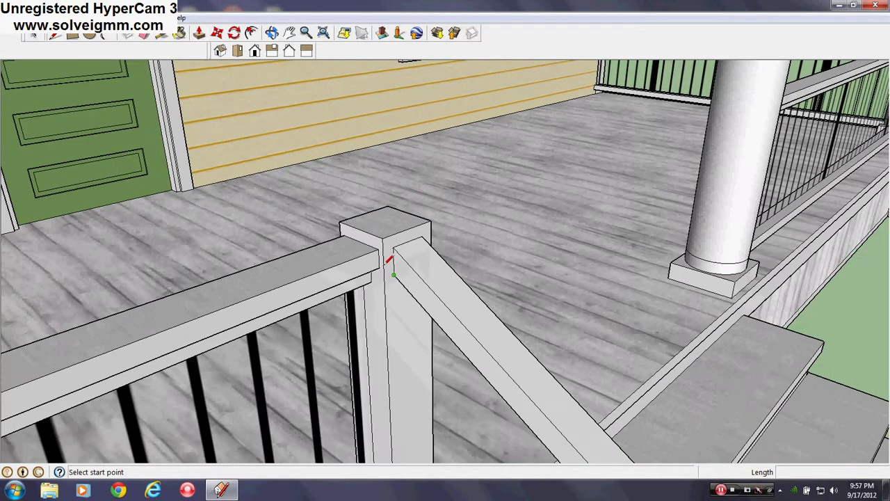
scroll(391, 260, "up", 2)
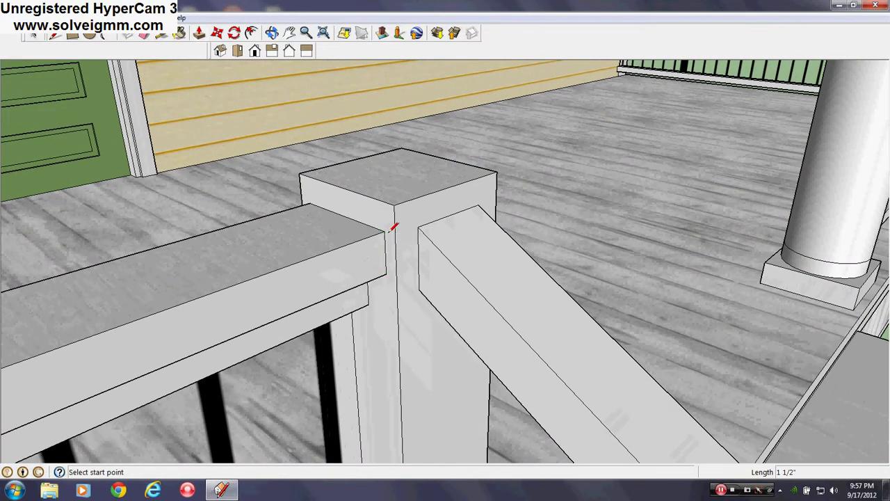
middle_click_drag(390, 232, 327, 152)
scroll(327, 152, "down", 4)
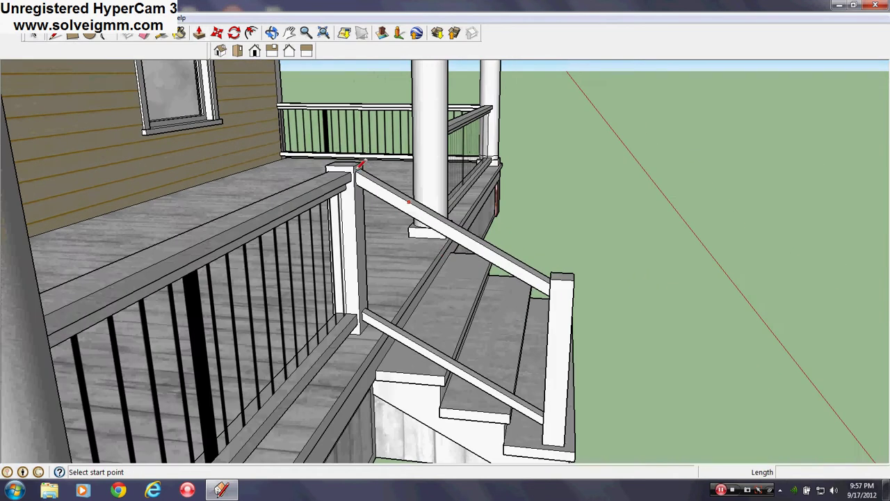
scroll(358, 166, "up", 4)
mouse_move(449, 256)
middle_mouse_down()
mouse_move(597, 334)
mouse_move(542, 333)
mouse_move(109, 140)
mouse_move(473, 280)
middle_mouse_up()
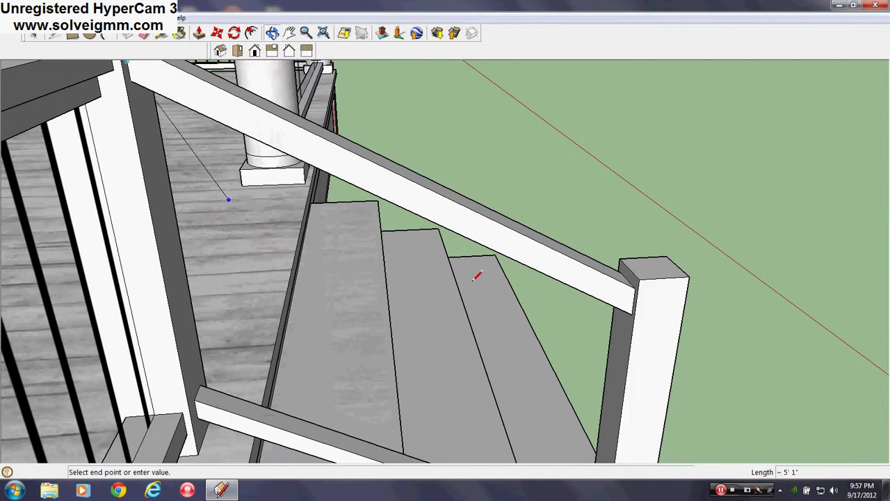
scroll(628, 293, "up", 1)
scroll(637, 302, "up", 3)
Step: Draw a second lengthwise line closer to the bottom edge of the handrail's outer side face, and erase the half-height line
left_click(639, 306)
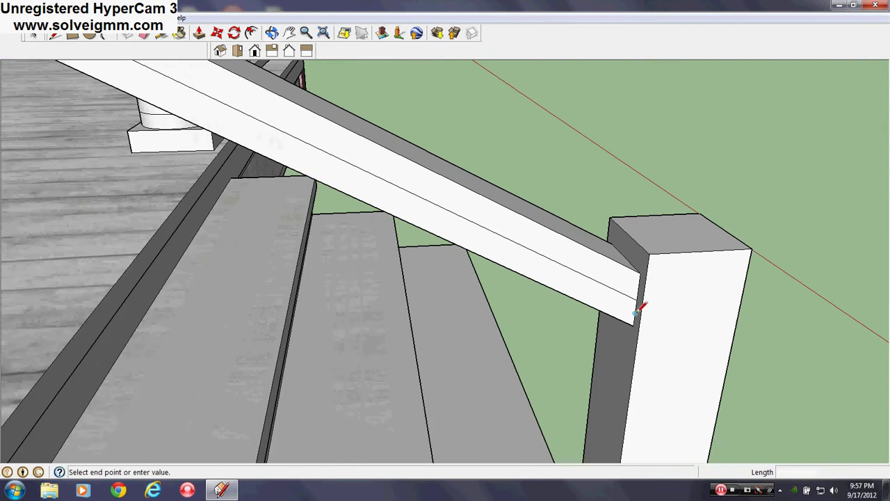
middle_click_drag(638, 306, 717, 406)
mouse_move(165, 76)
middle_mouse_down("shift")
mouse_move(261, 165)
mouse_move(274, 104)
mouse_move(250, 21)
middle_mouse_up("shift")
scroll(260, 165, "up", 2)
right_click(281, 165)
left_click(296, 182)
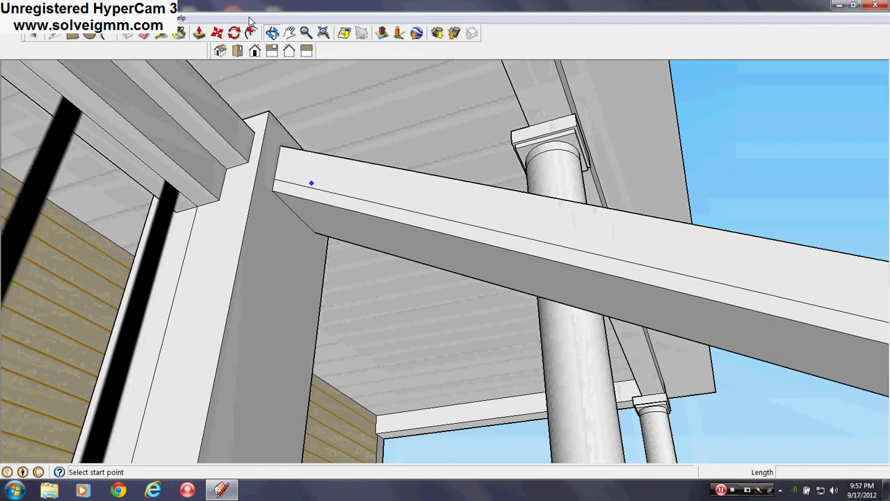
Step: Push the narrow bottom strip of the handrail's side face back 3" to cut it away
left_click(199, 33)
left_click_drag(375, 217, 445, 268)
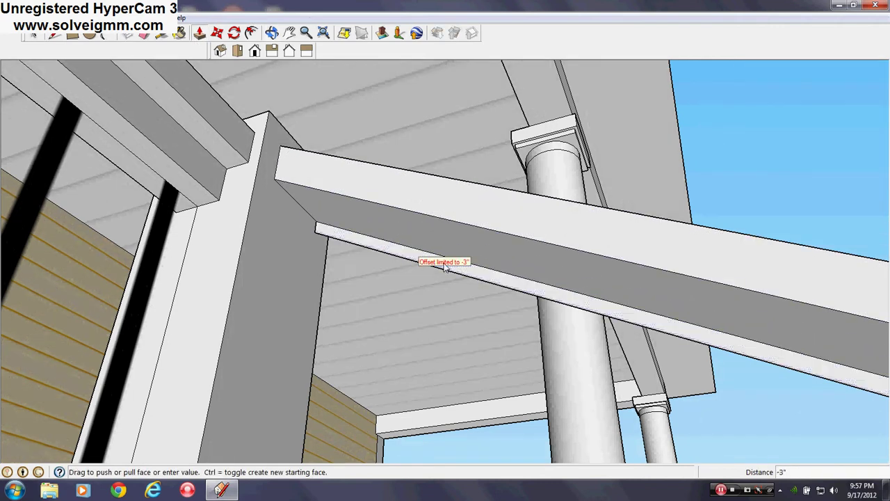
left_click(536, 295)
middle_click_drag(313, 237, 300, 431)
scroll(354, 167, "down", 7)
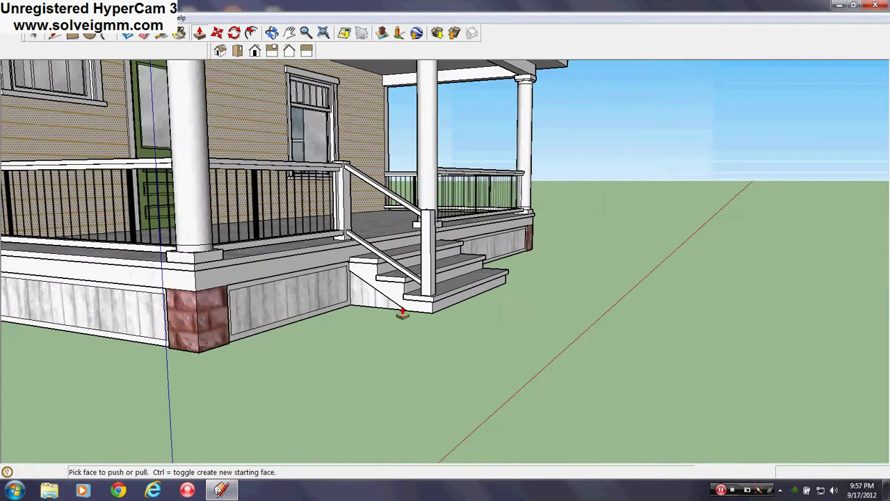
Step: Draw a lengthwise centre line along the top face of the sloped lower rail, from the upper post to the lower post
scroll(402, 313, "up", 5)
middle_click_drag(397, 255, 418, 334)
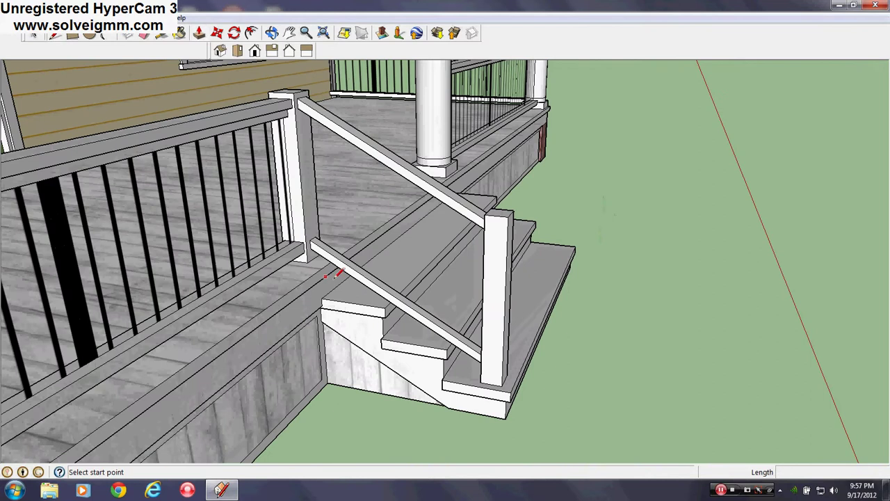
scroll(335, 276, "up", 5)
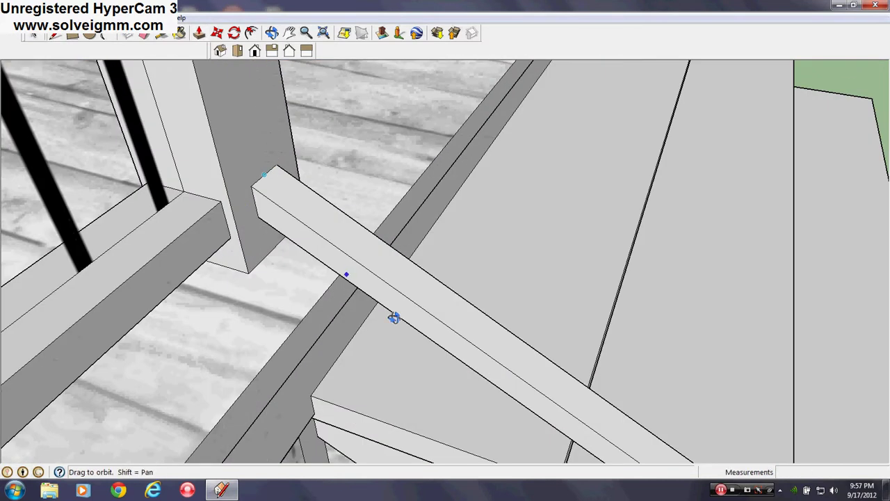
middle_click_drag(395, 317, 334, 311)
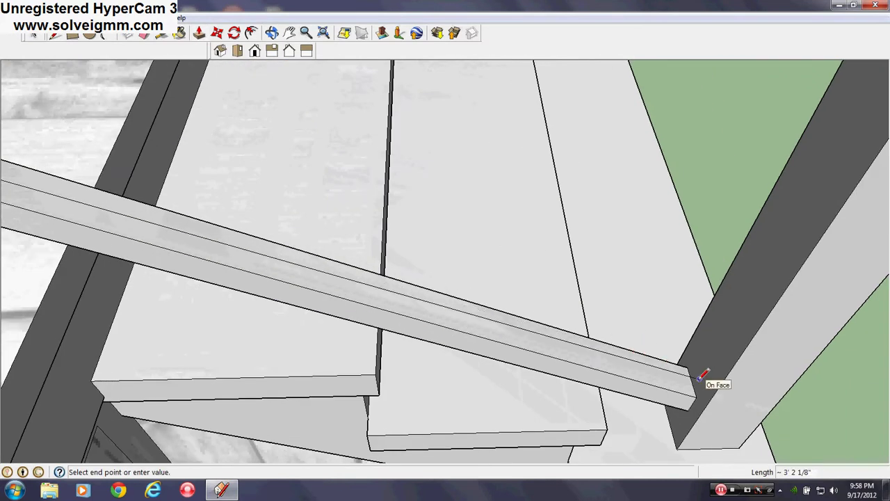
Step: Connect the lower rail's centre line to a centre line under the handrail with vertical lines at both posts, forming an infill face
middle_click_drag(697, 378, 586, 242)
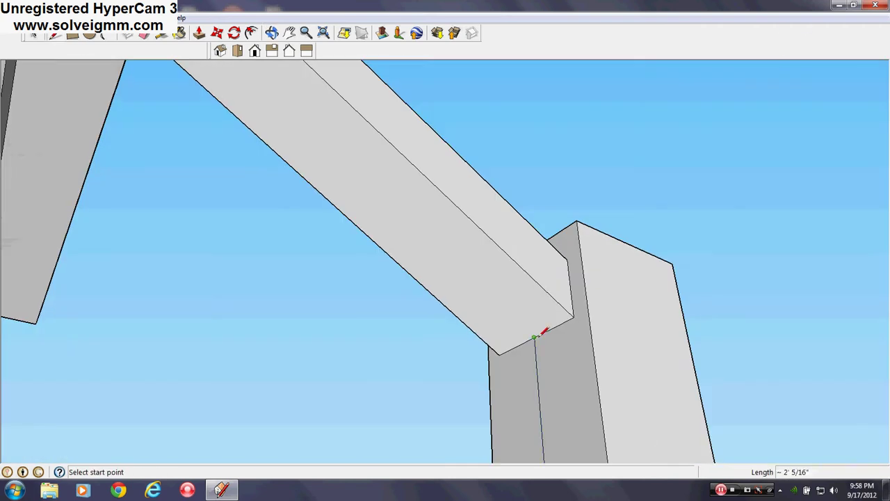
middle_click_drag(615, 334, 224, 242)
scroll(215, 335, "up", 2)
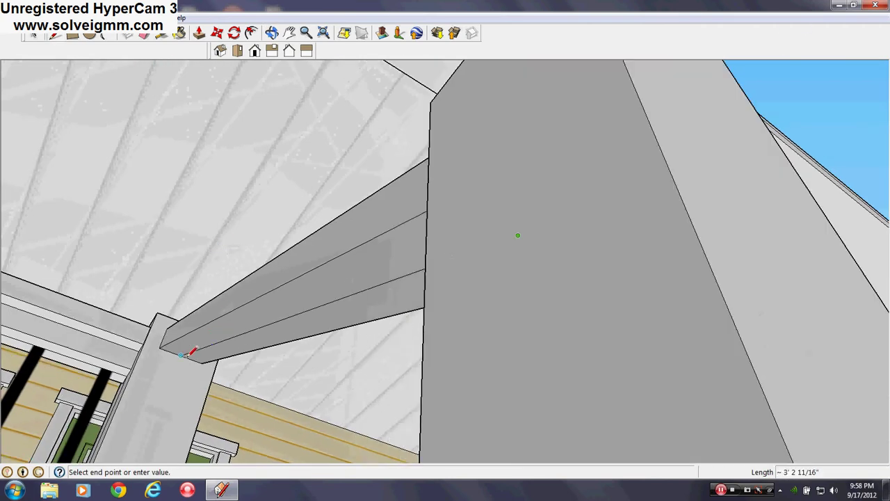
middle_click_drag(210, 318, 334, 319)
left_click(341, 361)
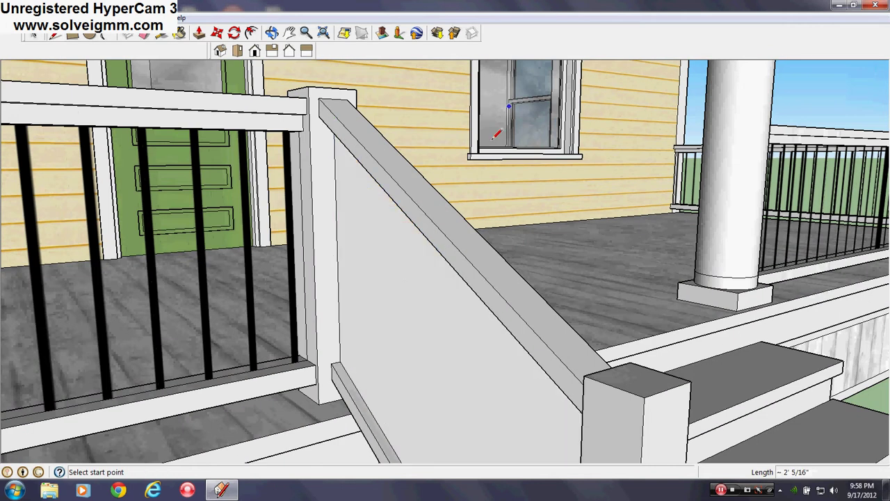
Step: Paint both sides of the stair railing's infill face with the Fencing_Metal_Straight material and close the materials window
scroll(490, 146, "down", 5)
scroll(478, 210, "up", 2)
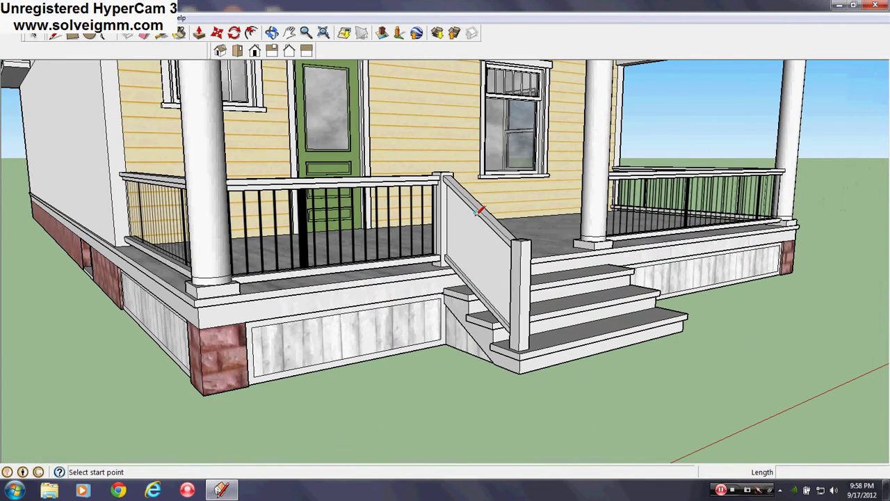
left_click(178, 33)
middle_click_drag(276, 299, 337, 322)
scroll(353, 263, "up", 2)
left_click(354, 263)
left_click(547, 267)
middle_click_drag(549, 265, 308, 249)
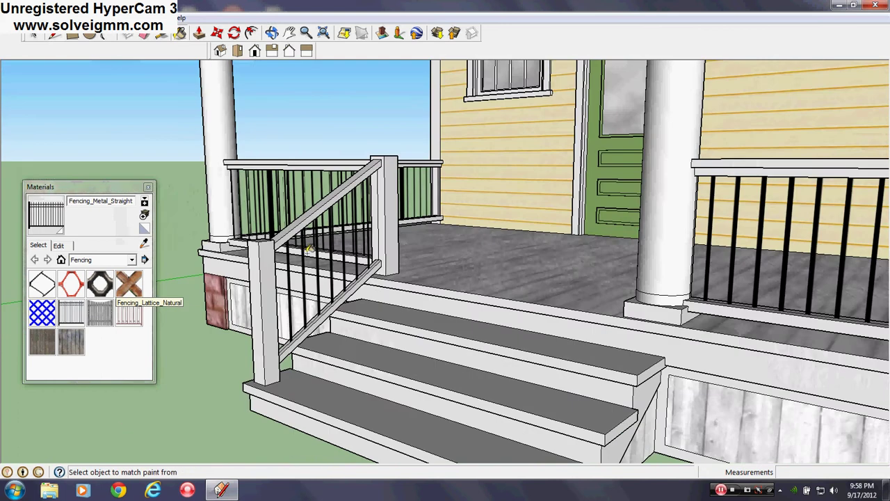
mouse_move(381, 281)
middle_mouse_down()
mouse_move(193, 306)
mouse_move(245, 334)
mouse_move(712, 320)
mouse_move(410, 313)
mouse_move(527, 308)
mouse_move(575, 270)
middle_mouse_up()
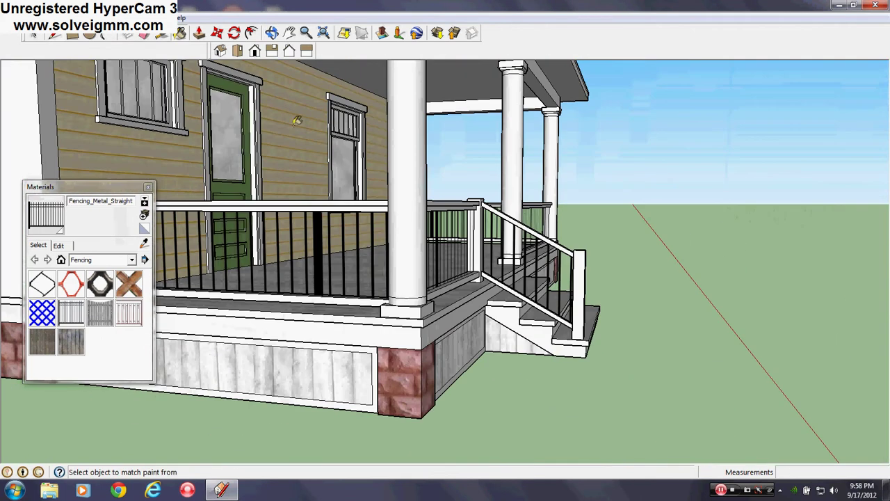
left_click(148, 188)
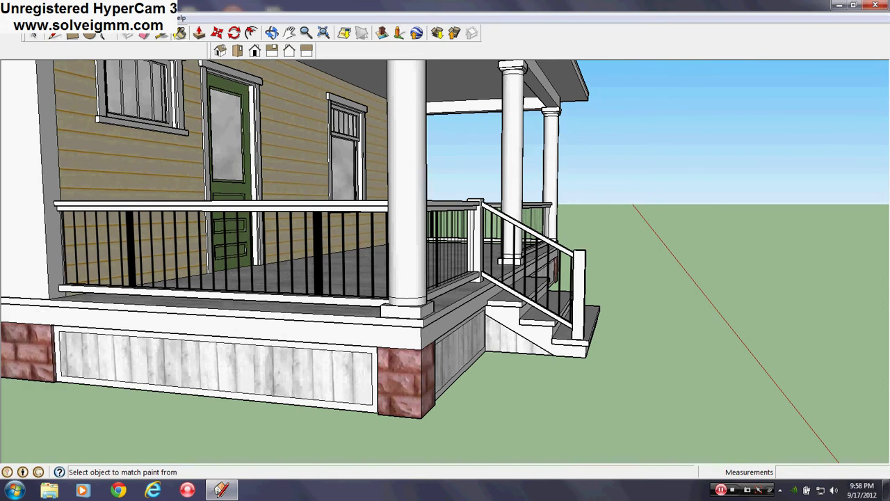
Step: Draw a 1.5" positioning line inward from the bottom tread's open end, aligned with the front corner of the existing post's base
scroll(577, 344, "up", 8)
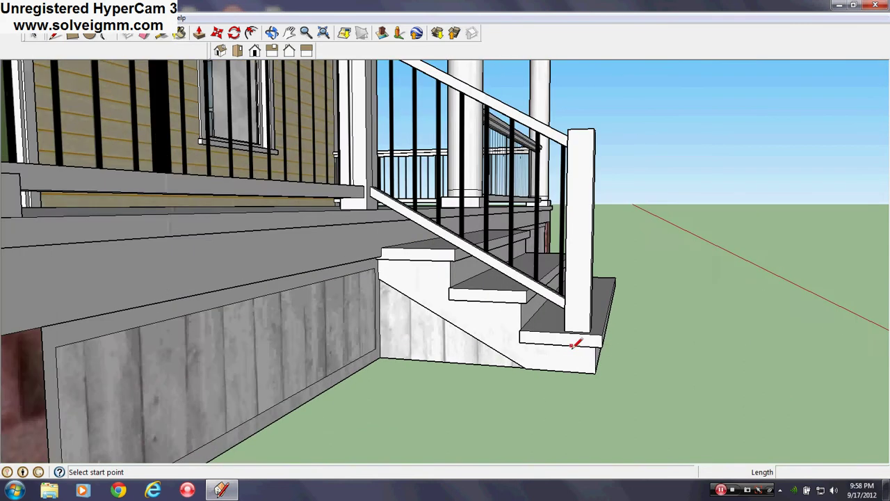
middle_click_drag(576, 344, 390, 452)
scroll(501, 401, "up", 2)
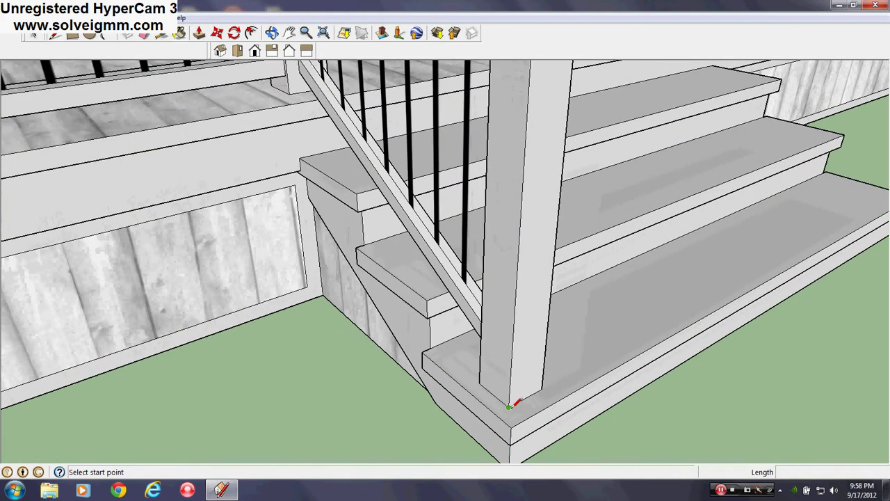
middle_click_drag(642, 328, 344, 316)
scroll(345, 316, "down", 5)
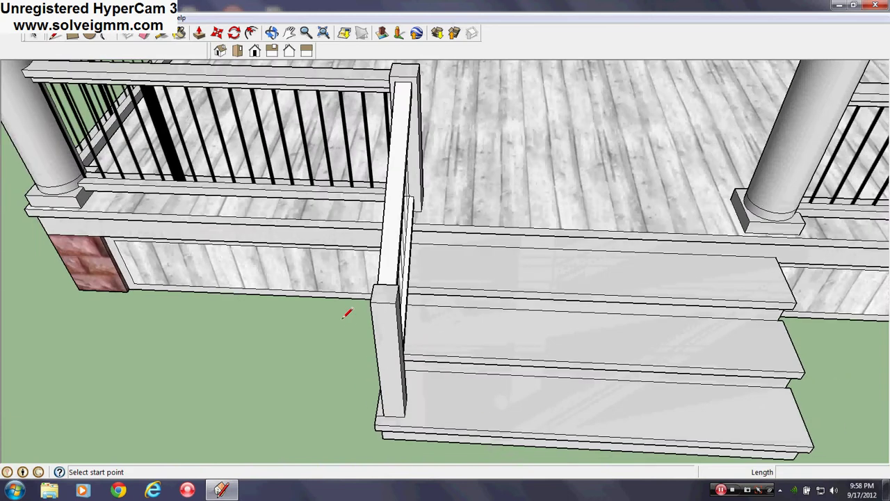
scroll(604, 363, "up", 4)
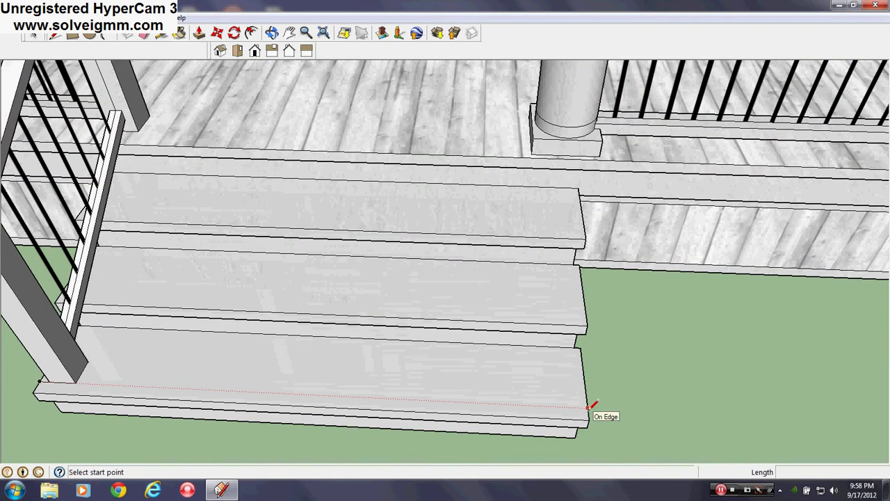
type("1.5")
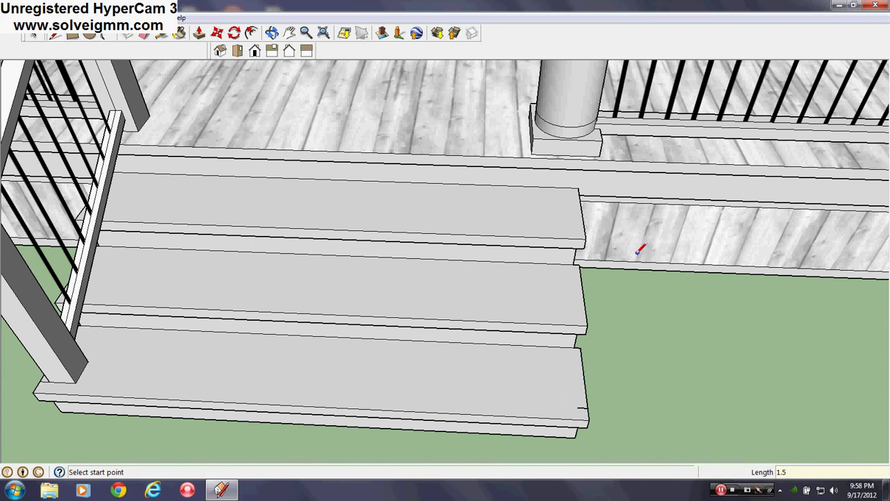
Step: Erase the short reference line between the existing lower post's base corner and the tread's end edge
scroll(532, 261, "down", 3)
middle_click_drag(357, 304, 640, 226)
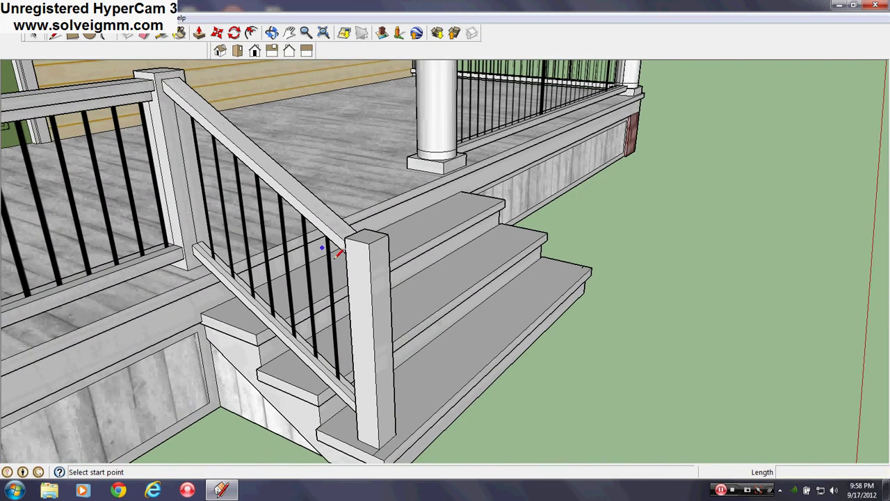
scroll(390, 431, "down", 2)
scroll(389, 422, "up", 3)
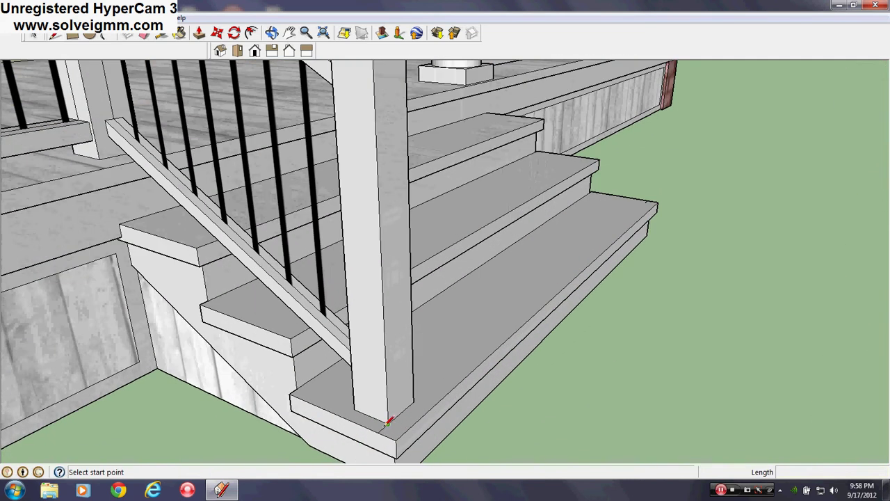
right_click(382, 426)
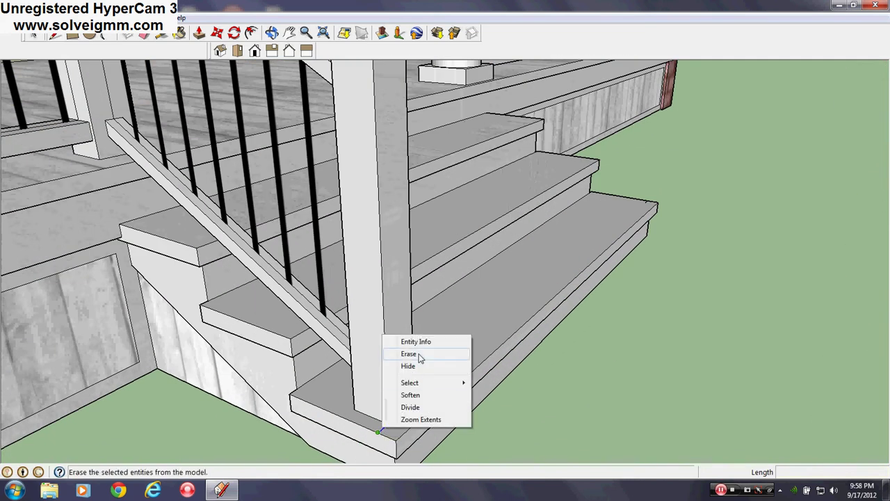
left_click(409, 354)
Step: Copy the complete stair railing with its lower post 6' 2 1/4" across the stairs to the positioning line on the bottom tread
scroll(452, 395, "down", 4)
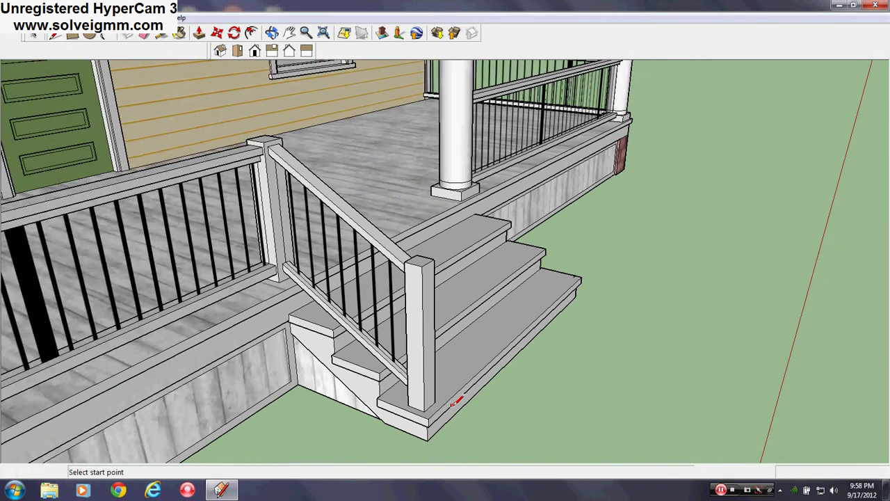
mouse_move(457, 394)
middle_mouse_down()
mouse_move(413, 360)
mouse_move(503, 293)
mouse_move(515, 254)
middle_mouse_up()
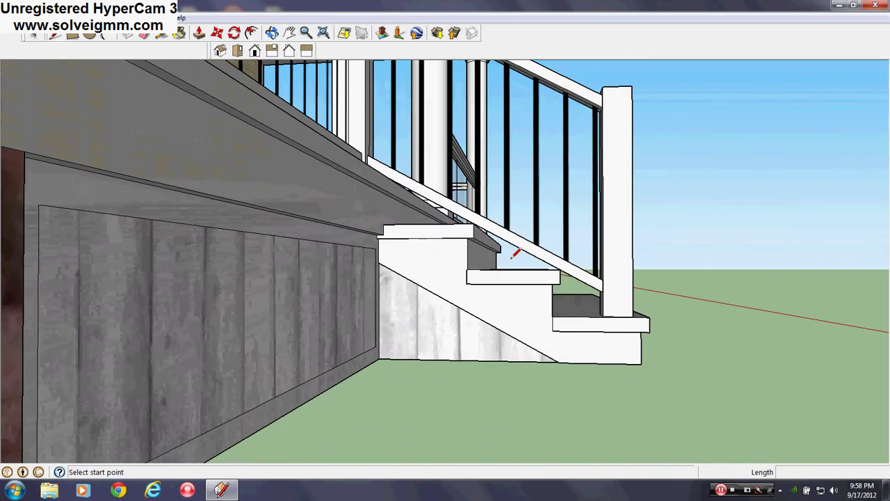
mouse_move(505, 285)
middle_mouse_down()
mouse_move(483, 313)
mouse_move(487, 274)
middle_mouse_up()
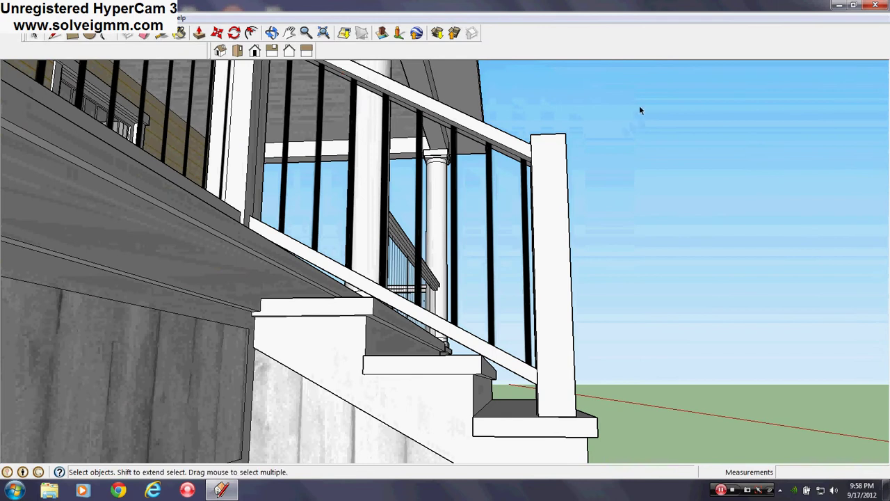
left_click_drag(518, 395, 518, 395)
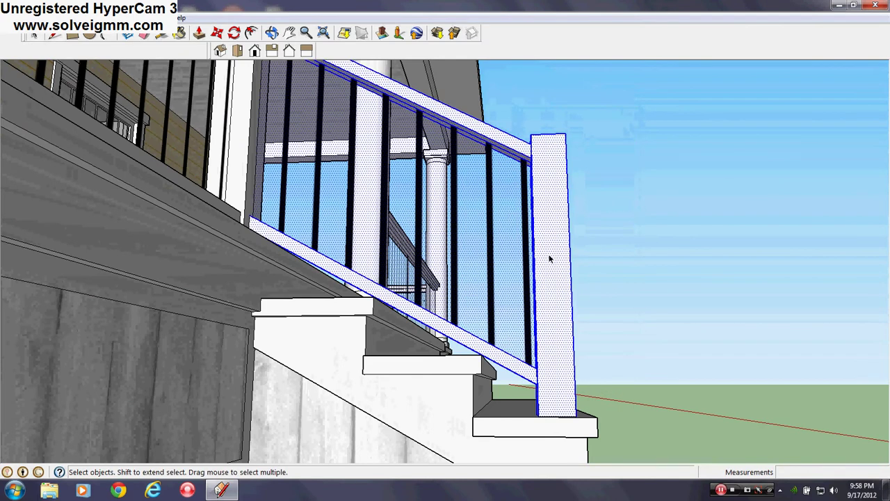
middle_click_drag(549, 255, 330, 39)
left_click(217, 32)
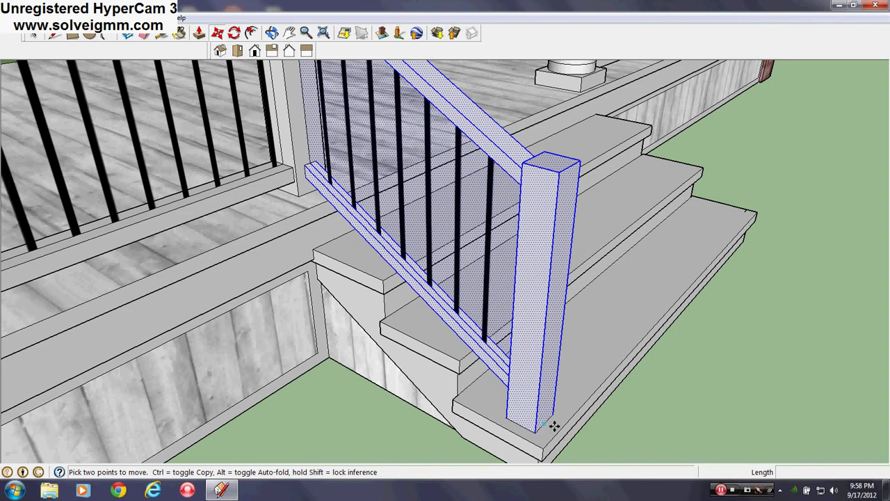
middle_click_drag(551, 415, 404, 341)
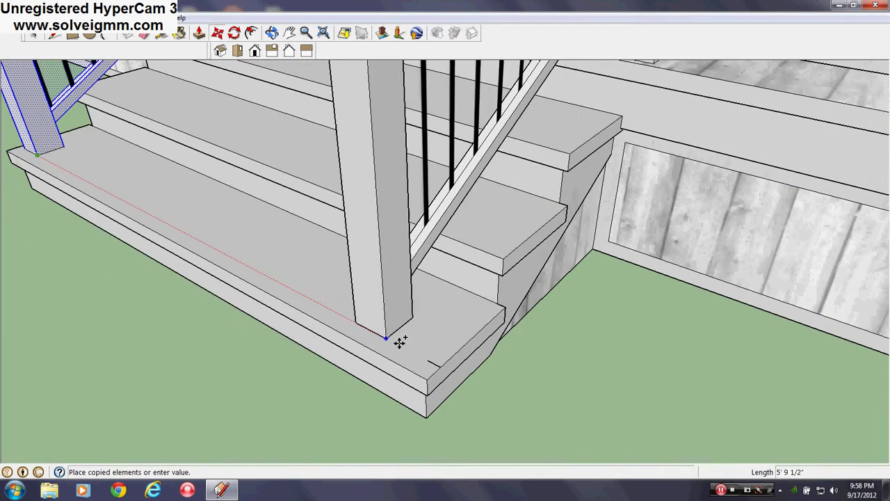
left_click(428, 360)
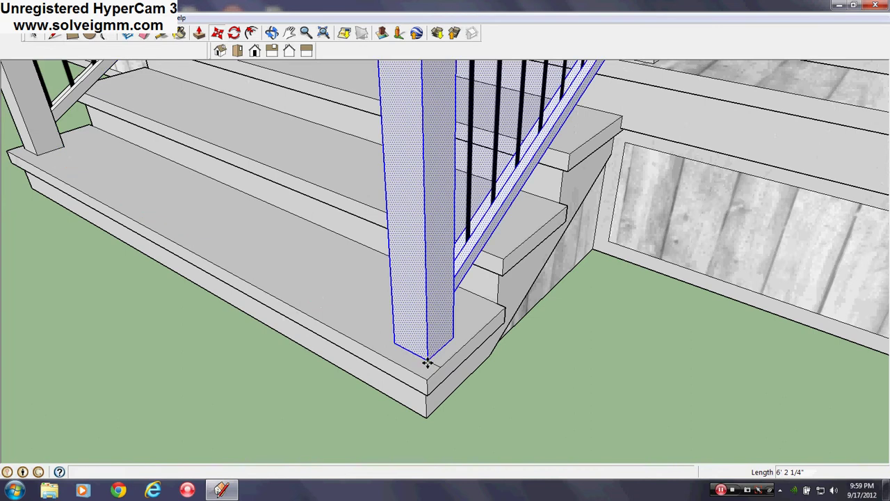
Step: Erase the leftover positioning line beside the copied railing post's base on the bottom tread
left_click(147, 34)
scroll(432, 359, "up", 2)
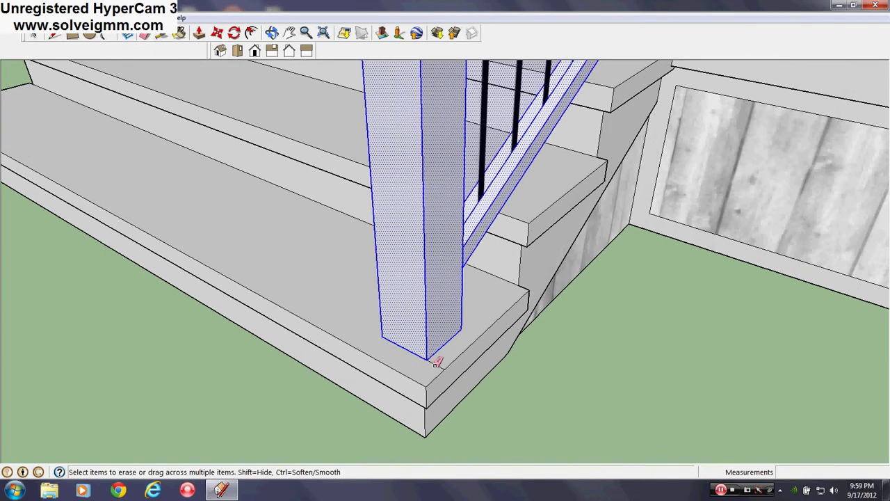
left_click(435, 363)
scroll(447, 363, "down", 5)
middle_click_drag(313, 274, 337, 500)
scroll(430, 401, "up", 3)
scroll(429, 401, "up", 5)
scroll(590, 349, "up", 3)
middle_click_drag(590, 350, 363, 245)
scroll(355, 242, "down", 5)
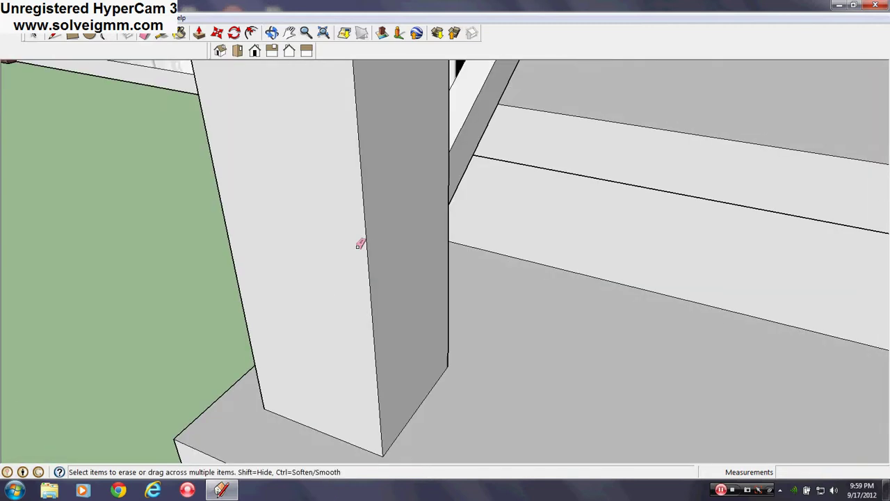
Step: Erase the hidden tread face enclosed inside the lower railing post's base at the other end of the bottom tread
middle_click_drag(576, 315, 230, 226, "shift")
scroll(644, 333, "up", 4)
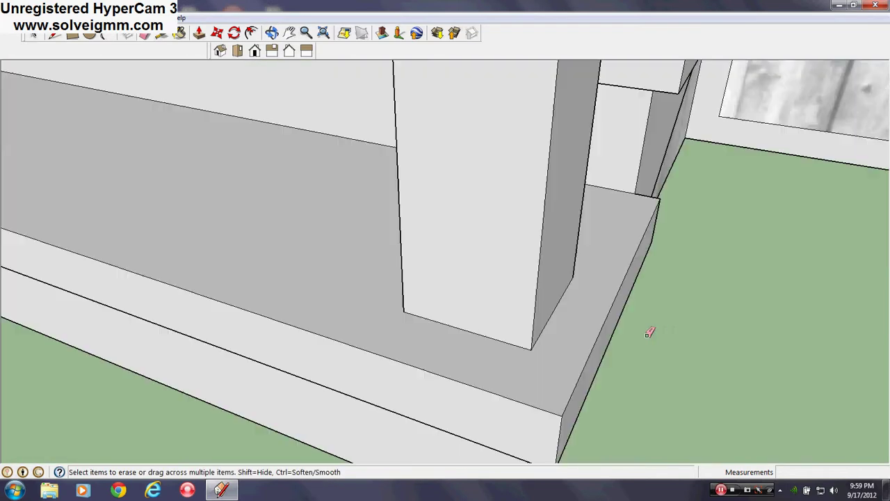
scroll(650, 331, "down", 5)
scroll(597, 313, "up", 3)
middle_click_drag(479, 299, 448, 290, "shift")
scroll(452, 288, "down", 3)
scroll(512, 288, "up", 6)
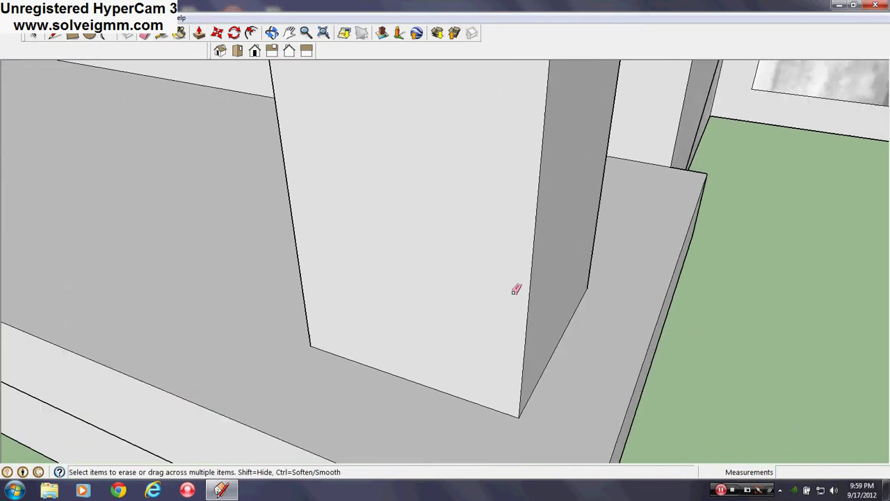
right_click(522, 297)
left_click(548, 313)
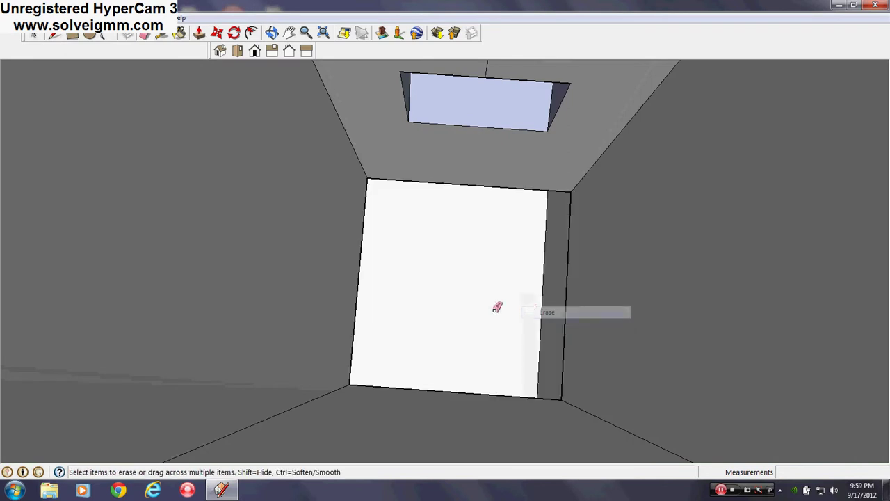
Step: Intersect the infill face of the stair railing beside the round porch column with the model
scroll(606, 308, "down", 8)
middle_click_drag(561, 193, 824, 233)
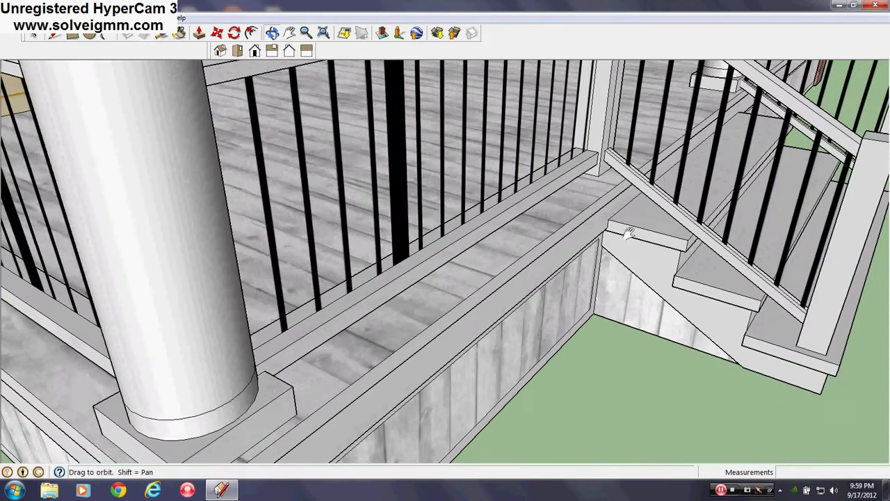
middle_click_drag(624, 233, 479, 262, "shift")
scroll(425, 226, "up", 3)
middle_click_drag(422, 223, 419, 389, "shift")
scroll(392, 230, "down", 5)
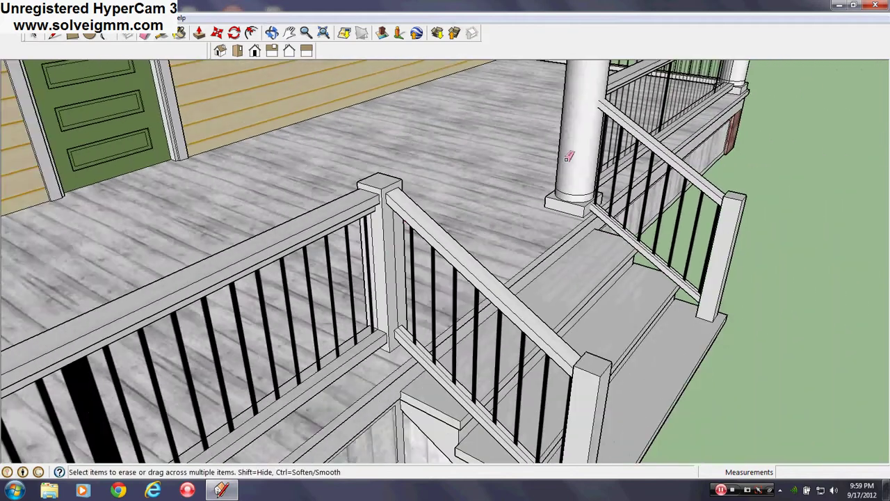
scroll(599, 142, "up", 3)
middle_click_drag(615, 175, 306, 184)
scroll(316, 189, "up", 3)
scroll(350, 238, "up", 3)
middle_click_drag(350, 239, 383, 215)
scroll(331, 237, "up", 2)
right_click(331, 237)
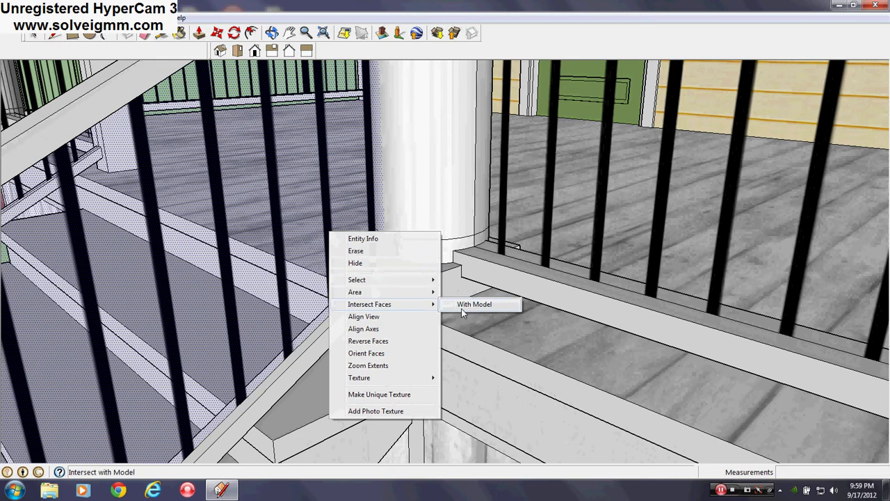
left_click(462, 309)
Step: Intersect the side face of the round column's square base with the model where the bottom stair rail meets it
scroll(402, 288, "up", 4)
right_click(402, 304)
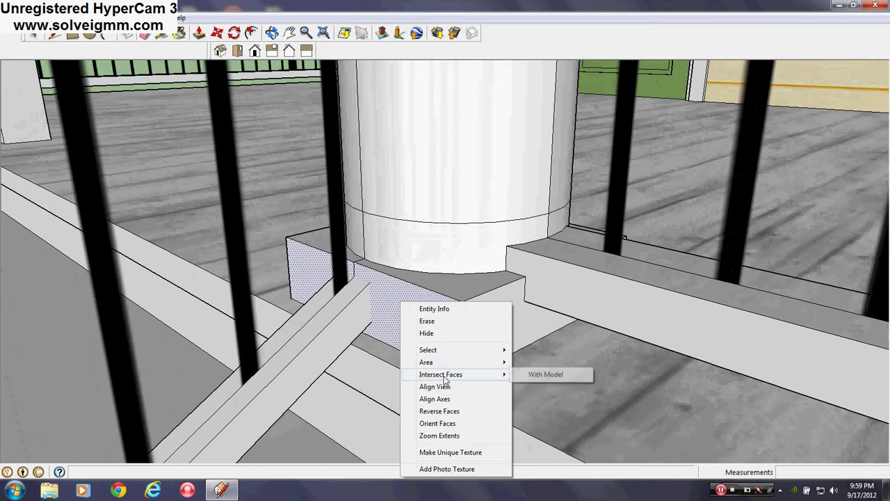
left_click(530, 376)
Step: Intersect the round column's shaft surface with the model where the upper stair rail enters it
scroll(438, 373, "down", 5)
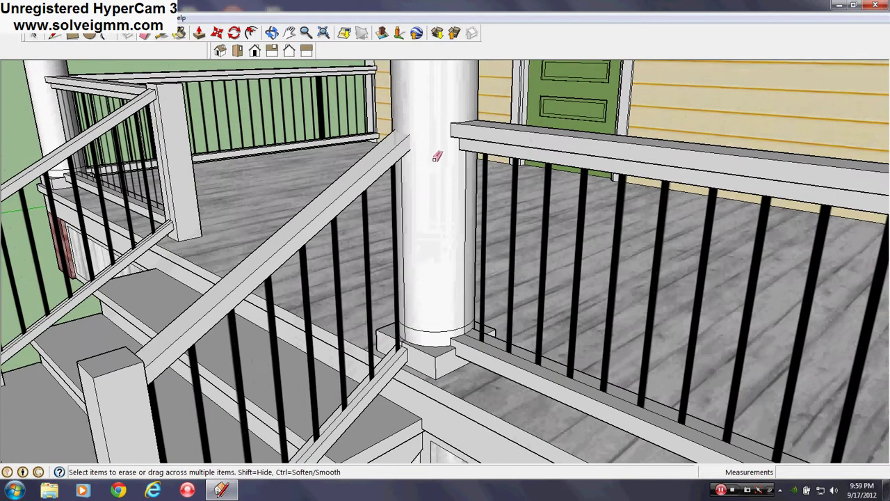
scroll(436, 157, "up", 3)
right_click(433, 161)
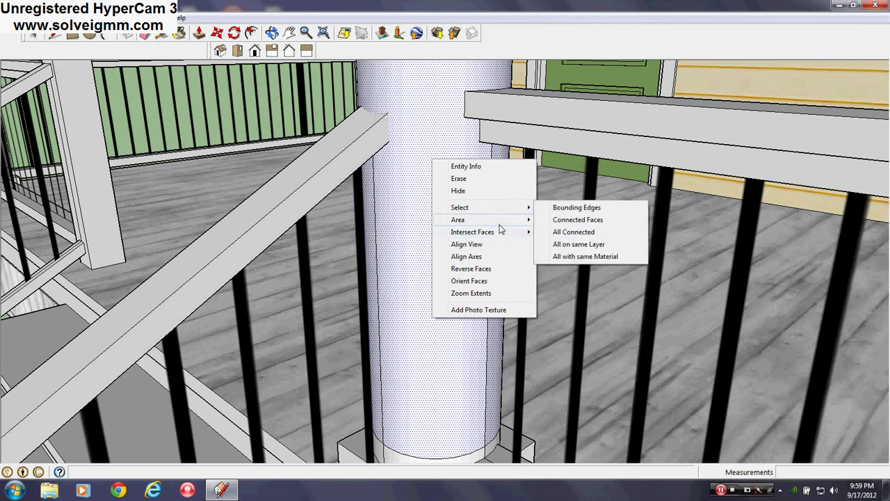
left_click(562, 236)
Step: Examine the inside of the column shaft where the stair rail ends pass through its wall
key("e")
mouse_move(403, 124)
middle_mouse_down()
mouse_move(533, 92)
mouse_move(411, 345)
mouse_move(478, 301)
mouse_move(416, 277)
mouse_move(394, 359)
mouse_move(395, 350)
middle_mouse_up()
scroll(533, 91, "up", 2)
scroll(542, 204, "up", 1)
mouse_move(542, 203)
middle_mouse_down()
mouse_move(550, 206)
mouse_move(494, 178)
middle_mouse_up()
scroll(393, 221, "up", 2)
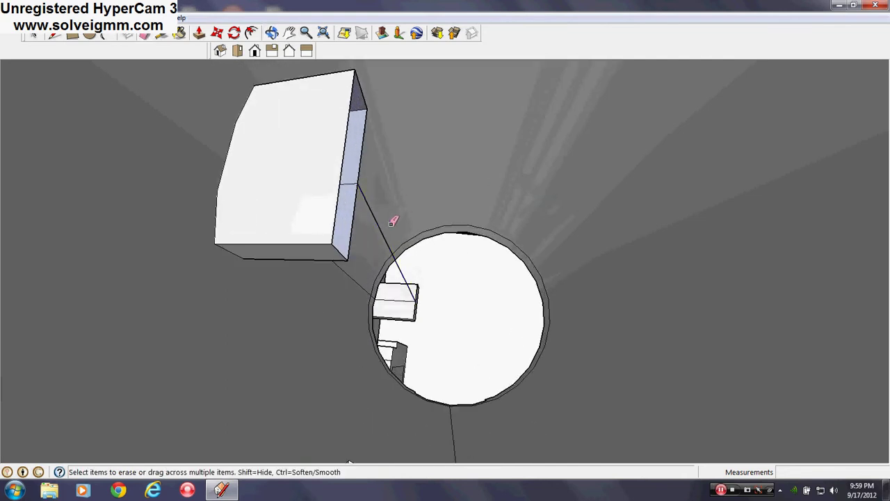
left_click(199, 35)
left_click(334, 212)
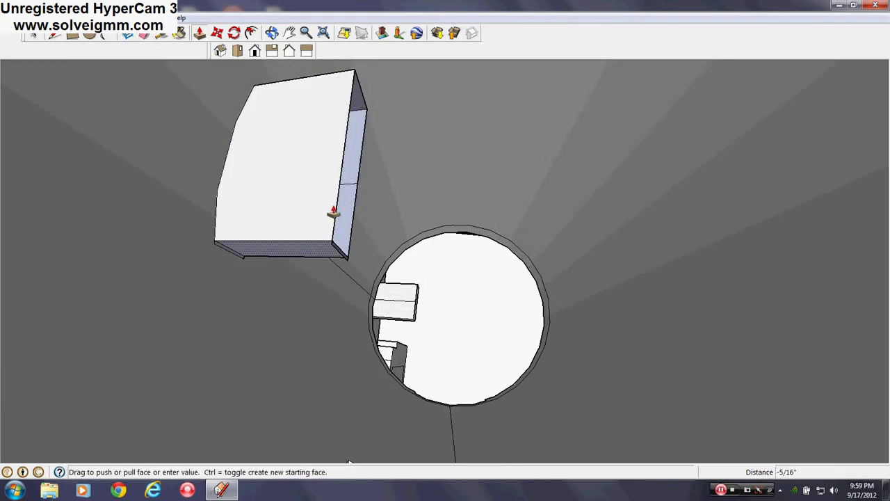
left_click(344, 138)
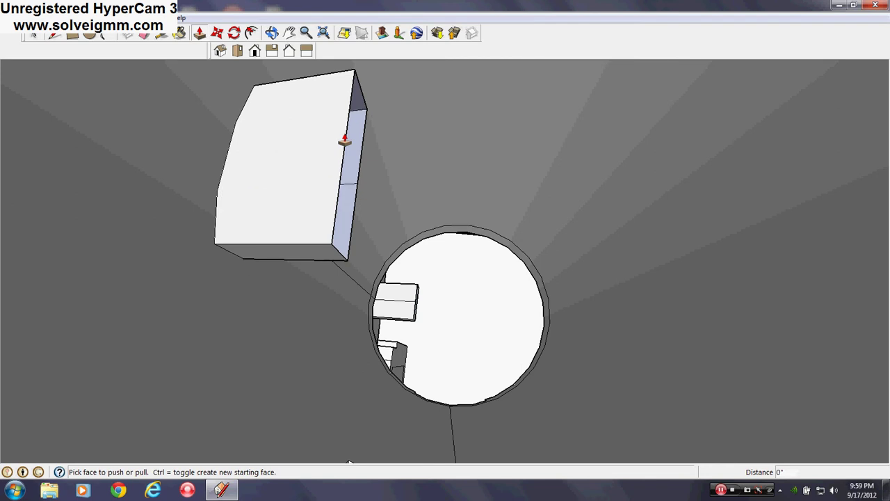
Step: Erase the upper stair rail's end protruding inside the column shaft, together with the shaft face enclosed by the rail
left_click(146, 36)
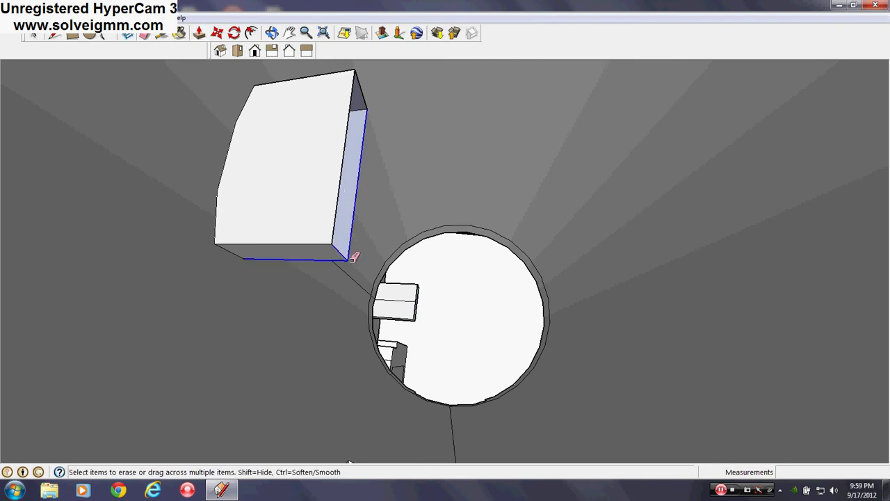
mouse_move(351, 260)
left_mouse_down()
mouse_move(336, 238)
mouse_move(345, 222)
left_mouse_up()
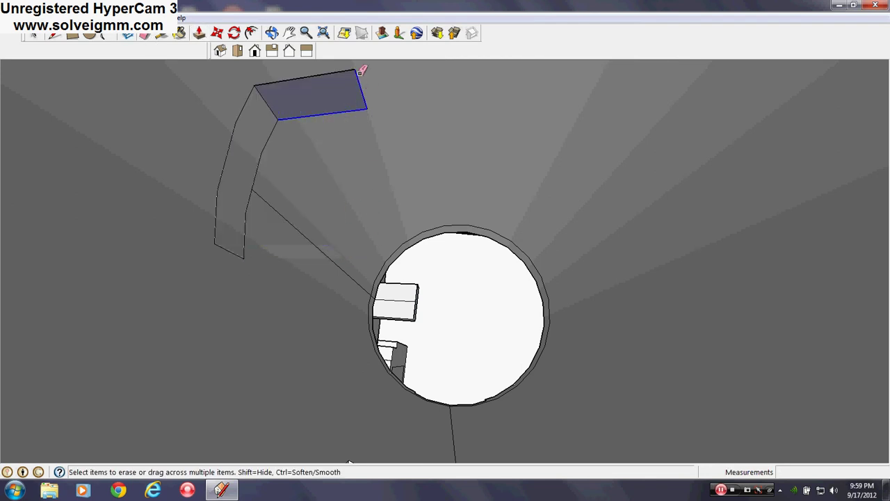
left_click_drag(361, 71, 302, 137)
right_click(248, 159)
left_click(260, 178)
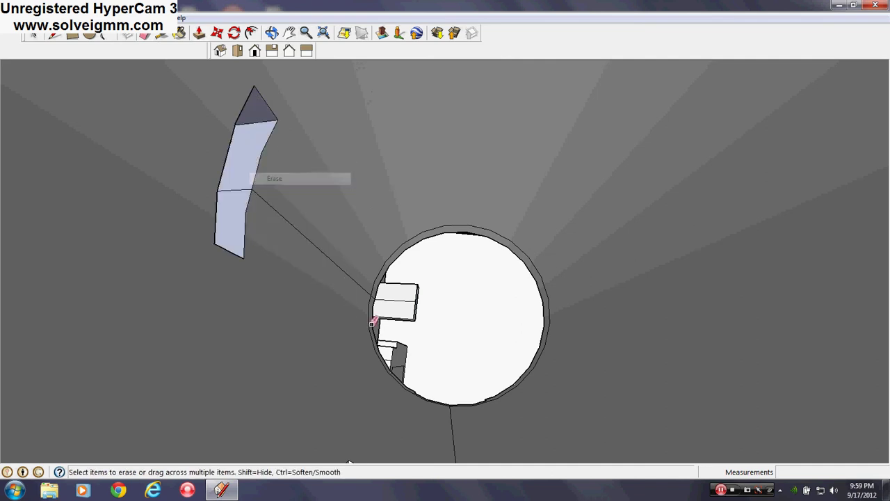
Step: Erase the bottom stair rail's end protruding inside the column's base
scroll(405, 312, "up", 5)
middle_click_drag(406, 312, 423, 283)
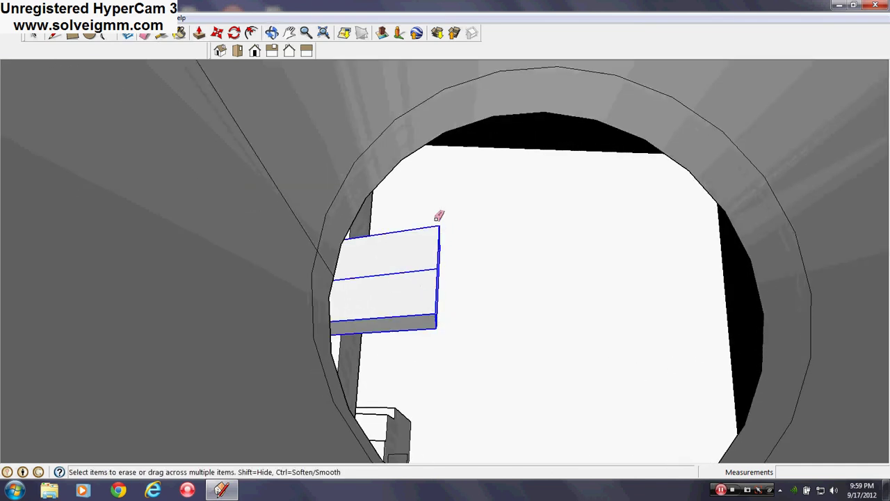
left_click_drag(442, 260, 432, 269)
Step: Erase the hidden column base face enclosed by the end of the bottom stair rail
middle_click_drag(330, 275, 84, 237)
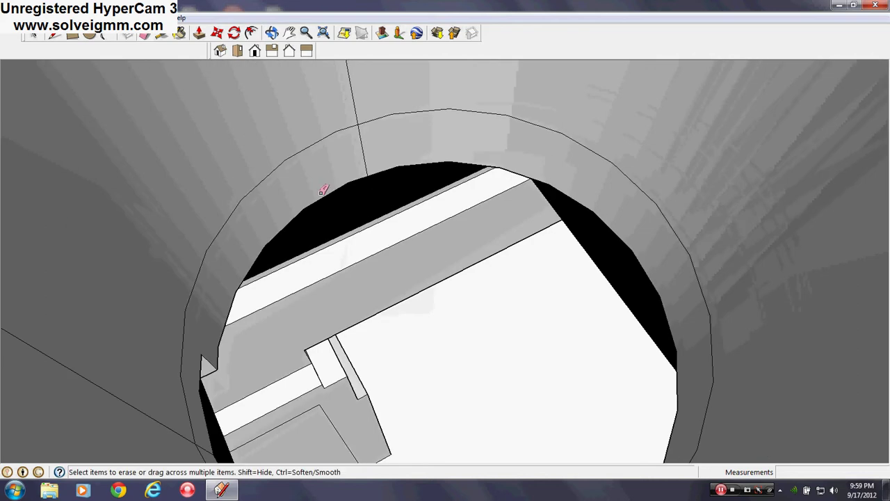
scroll(322, 196, "up", 5)
mouse_move(325, 196)
middle_mouse_down()
mouse_move(375, 238)
mouse_move(461, 5)
mouse_move(770, 75)
mouse_move(846, 75)
middle_mouse_up()
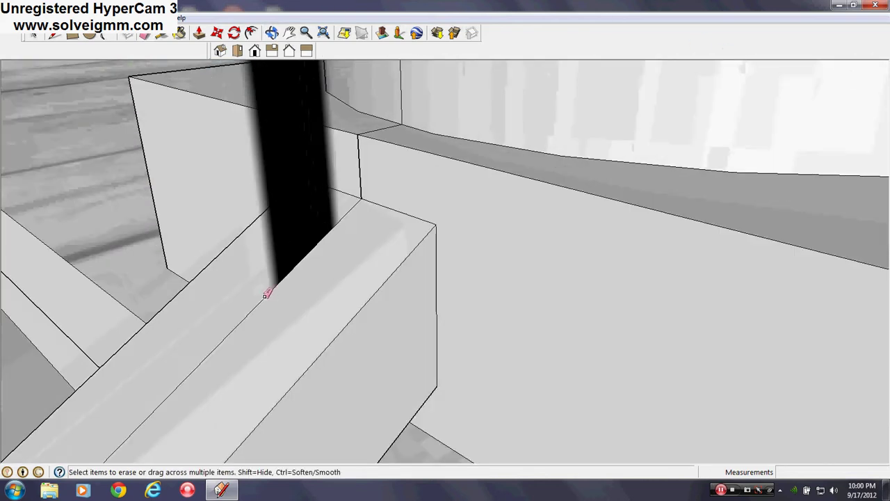
mouse_move(321, 311)
middle_mouse_down()
mouse_move(379, 235)
mouse_move(378, 203)
middle_mouse_up()
right_click(398, 207)
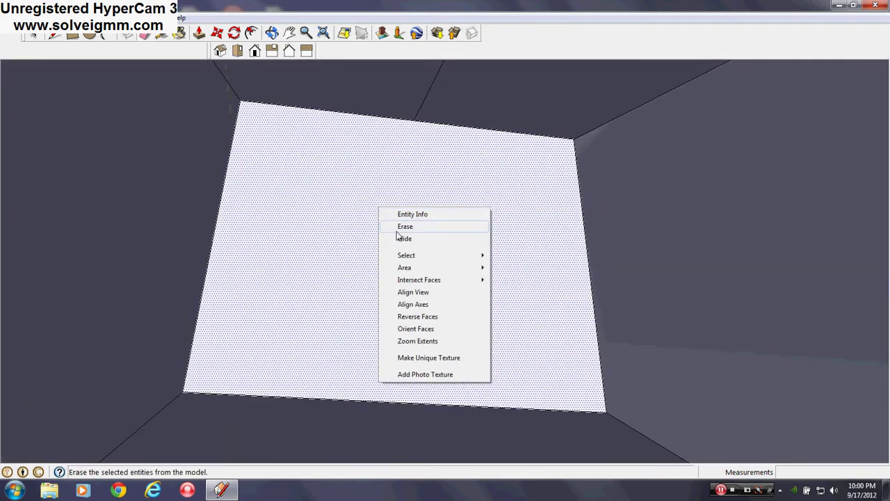
left_click(405, 227)
mouse_move(438, 215)
middle_mouse_down()
mouse_move(445, 272)
mouse_move(356, 171)
mouse_move(510, 241)
mouse_move(306, 406)
mouse_move(258, 415)
mouse_move(190, 147)
middle_mouse_up()
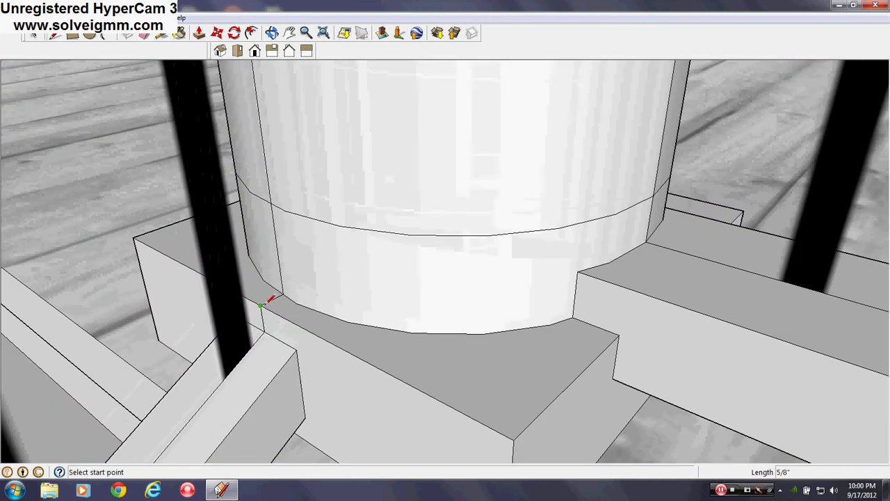
Step: Examine the stair railings from both sides of the porch and in the context of the whole house
scroll(397, 339, "down", 10)
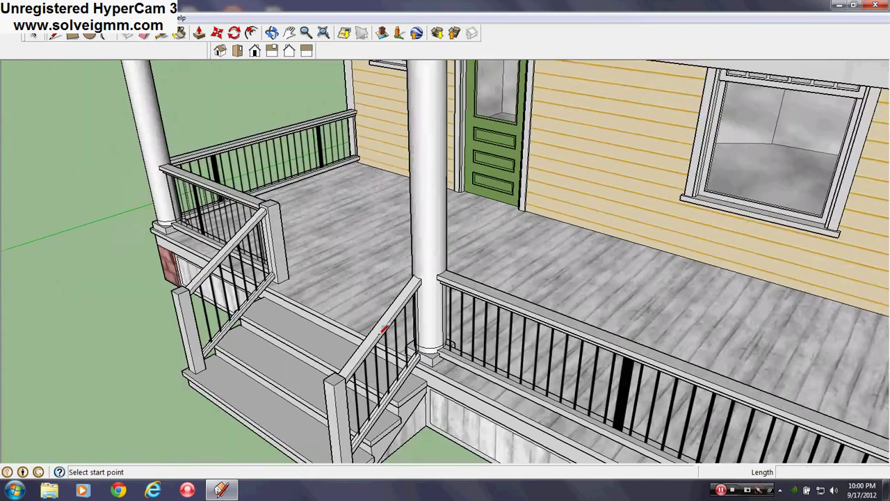
middle_click_drag(384, 329, 758, 253)
scroll(424, 379, "down", 2)
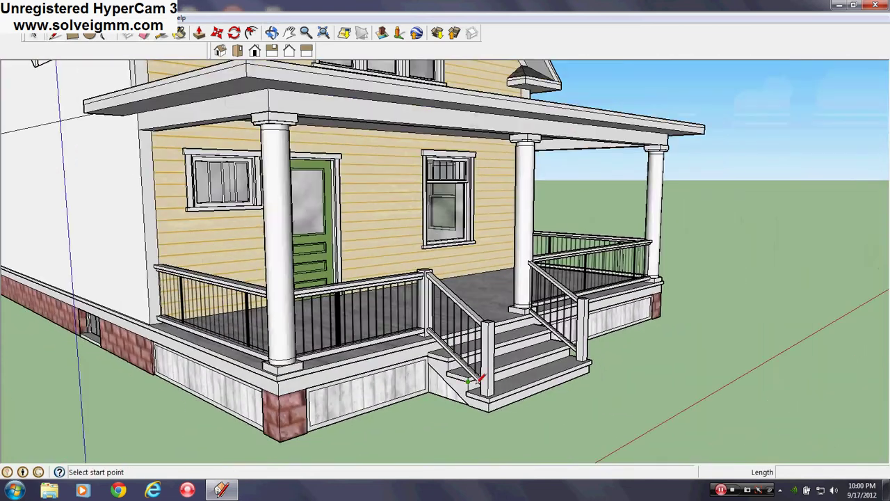
middle_click_drag(481, 378, 154, 352)
scroll(333, 365, "down", 8)
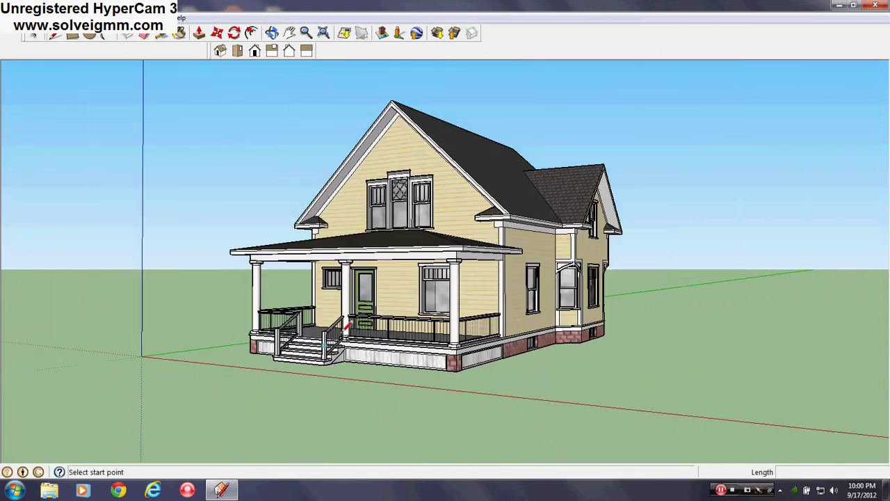
scroll(341, 306, "up", 3)
middle_click_drag(331, 270, 357, 262)
scroll(356, 262, "down", 3)
scroll(352, 293, "up", 3)
scroll(348, 313, "down", 3)
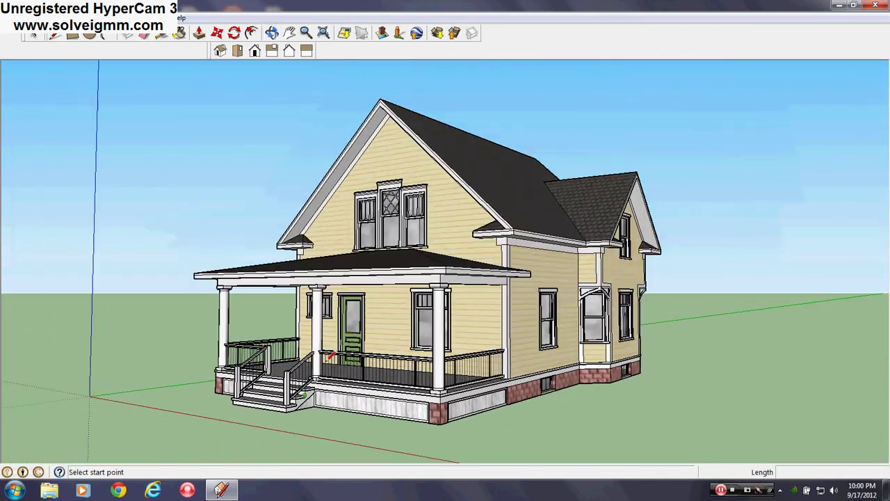
Step: Examine the porch front from a low angle beneath its ceiling and straight on from the front
scroll(343, 332, "up", 4)
mouse_move(344, 332)
middle_mouse_down()
mouse_move(202, 332)
mouse_move(275, 319)
mouse_move(676, 358)
mouse_move(636, 373)
mouse_move(405, 374)
mouse_move(372, 418)
mouse_move(199, 399)
mouse_move(179, 413)
mouse_move(314, 369)
mouse_move(548, 343)
middle_mouse_up()
scroll(274, 319, "up", 4)
scroll(277, 314, "down", 4)
scroll(651, 373, "up", 3)
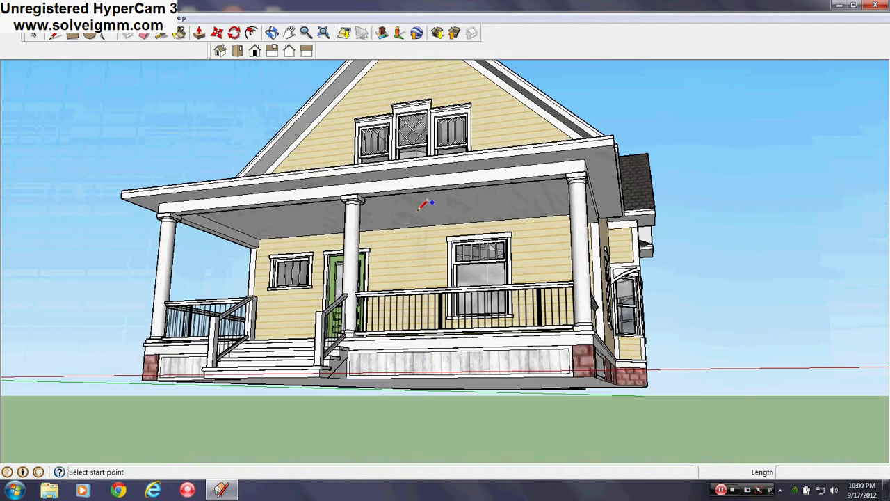
middle_click_drag(419, 210, 639, 245)
scroll(558, 375, "down", 3)
middle_click_drag(528, 374, 397, 360)
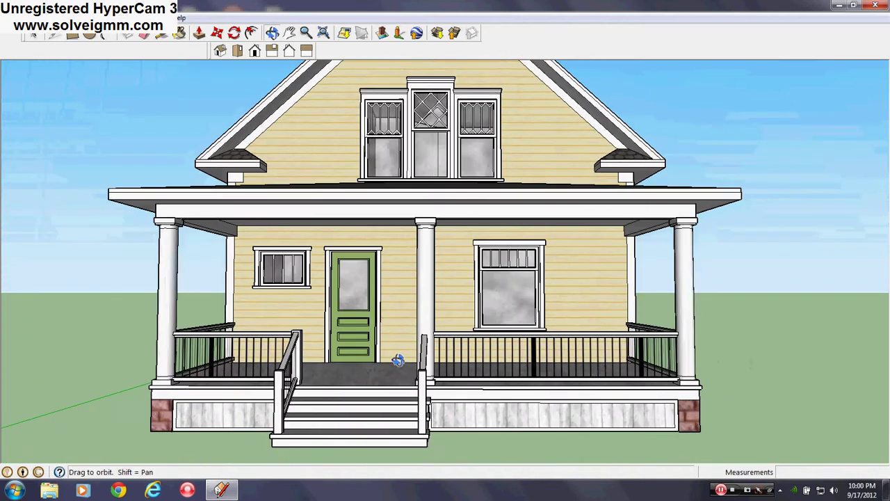
scroll(398, 359, "down", 5)
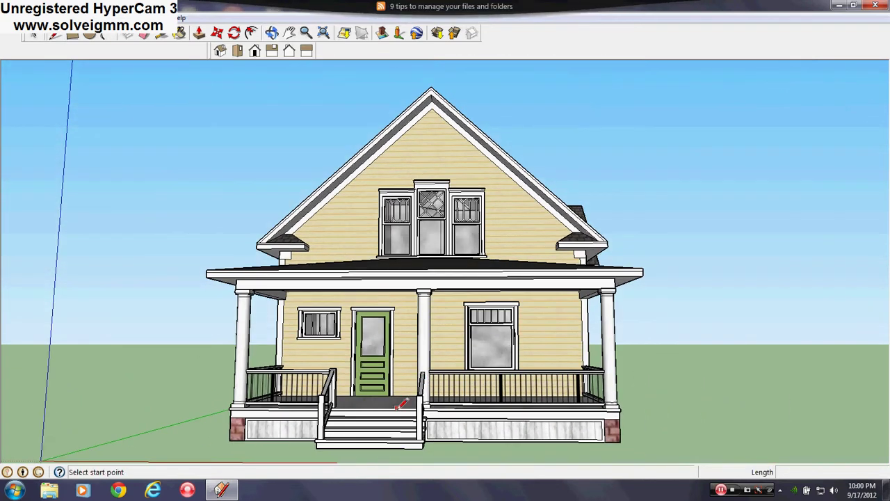
middle_click_drag(398, 407, 424, 406, "shift")
scroll(426, 400, "up", 1)
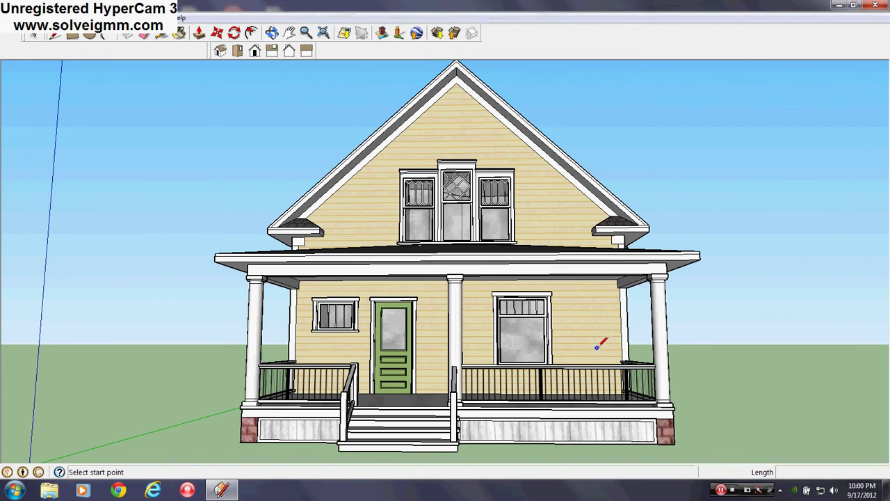
Step: Inspect the house from all around, covering the porch corners, both long sides and the back
middle_click_drag(597, 344, 275, 306)
scroll(319, 274, "up", 4)
scroll(315, 276, "up", 3)
scroll(341, 260, "down", 5)
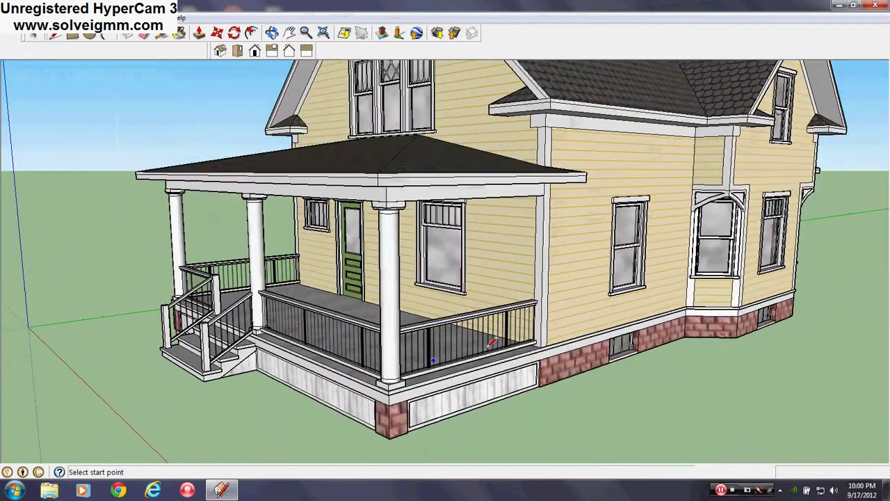
middle_click_drag(491, 342, 438, 369)
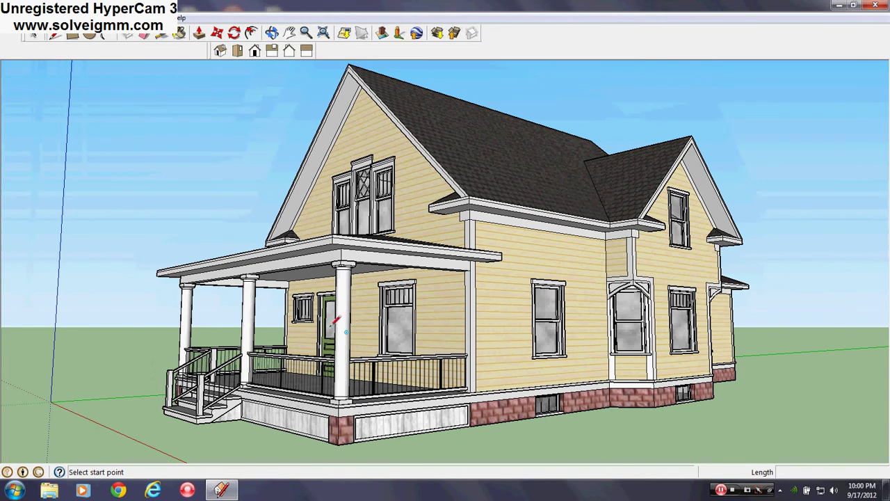
mouse_move(336, 321)
middle_mouse_down()
mouse_move(380, 334)
mouse_move(647, 346)
mouse_move(641, 343)
middle_mouse_up()
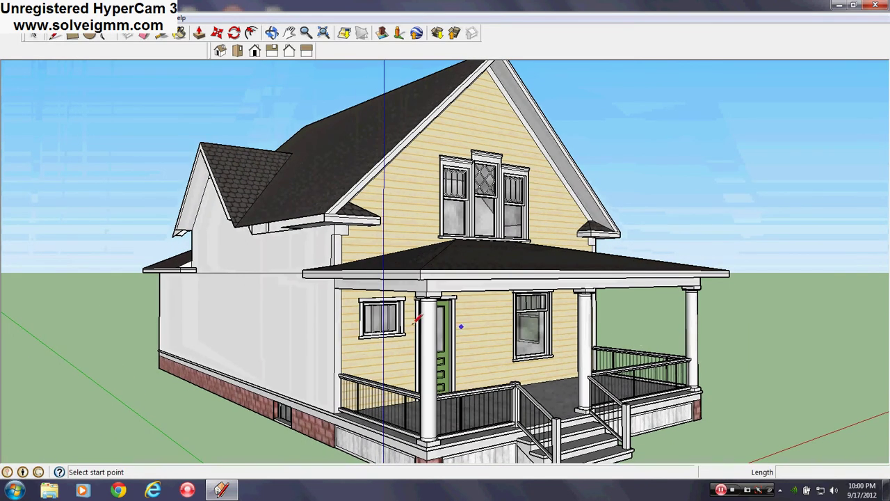
scroll(550, 378, "down", 3)
middle_click_drag(342, 381, 676, 352)
scroll(545, 290, "down", 3)
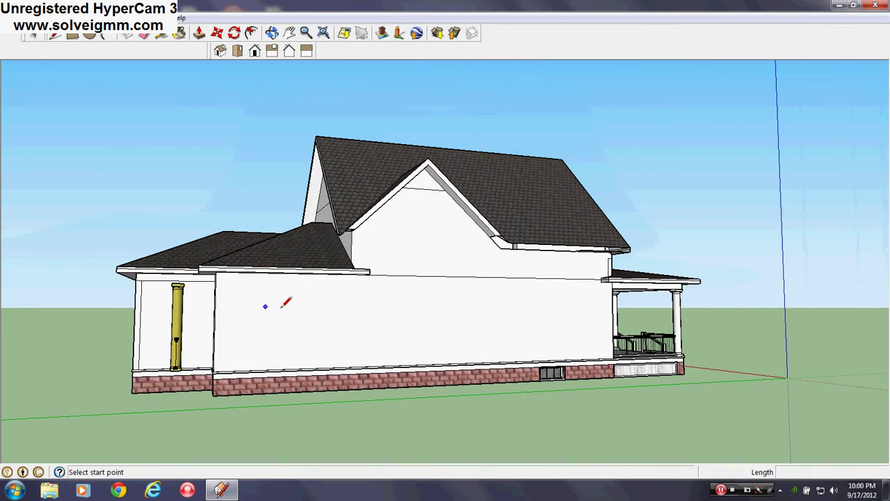
middle_click_drag(410, 237, 758, 309)
middle_click_drag(325, 332, 742, 299)
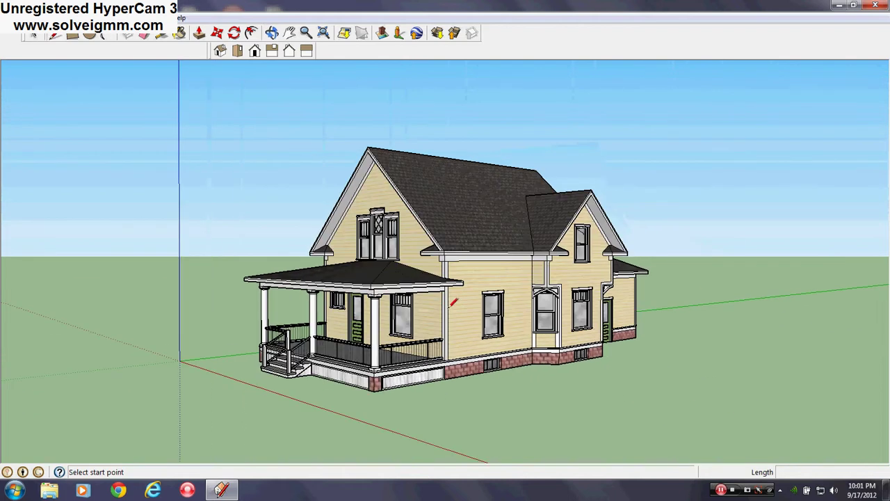
Step: Review the house from its front porch corner and in the standard Front view
scroll(447, 310, "up", 3)
middle_click_drag(448, 310, 432, 318)
scroll(432, 318, "down", 2)
middle_click_drag(336, 316, 359, 327)
scroll(351, 333, "down", 1)
scroll(348, 337, "up", 1)
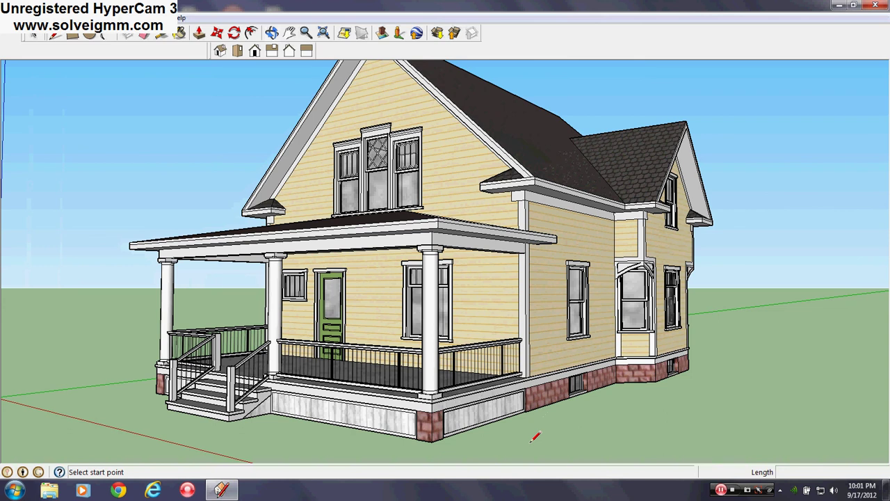
scroll(317, 299, "up", 4)
middle_click_drag(317, 299, 466, 357)
scroll(456, 364, "down", 3)
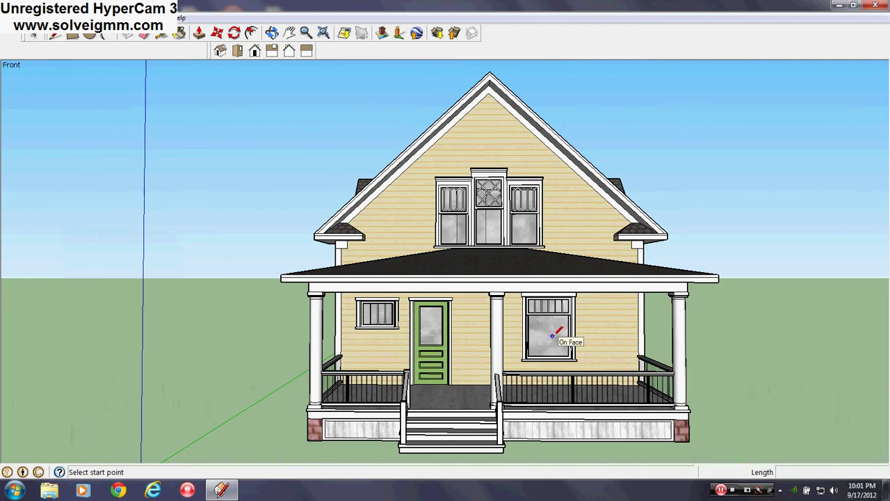
Step: Examine the bay-window side of the house from the front porch corner, including its siding and side windows up close
middle_click_drag(553, 336, 362, 324)
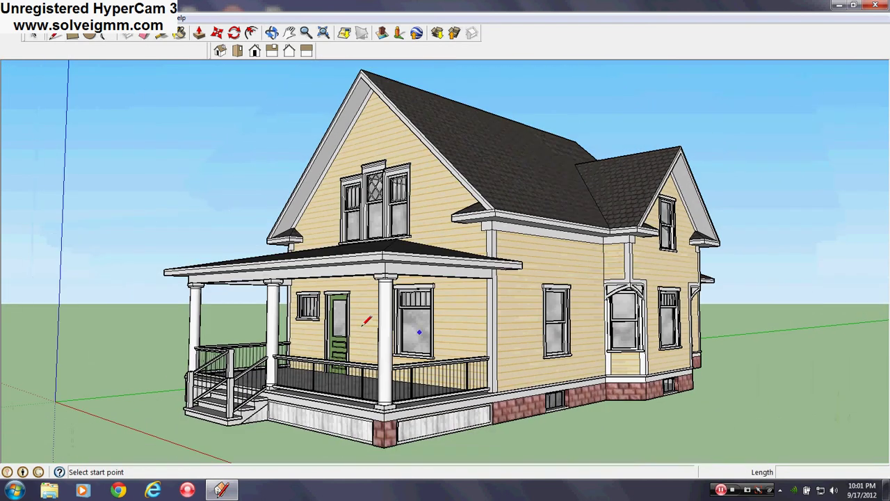
middle_click_drag(496, 376, 30, 342)
middle_click_drag(486, 279, 497, 306)
middle_click_drag(529, 336, 678, 327)
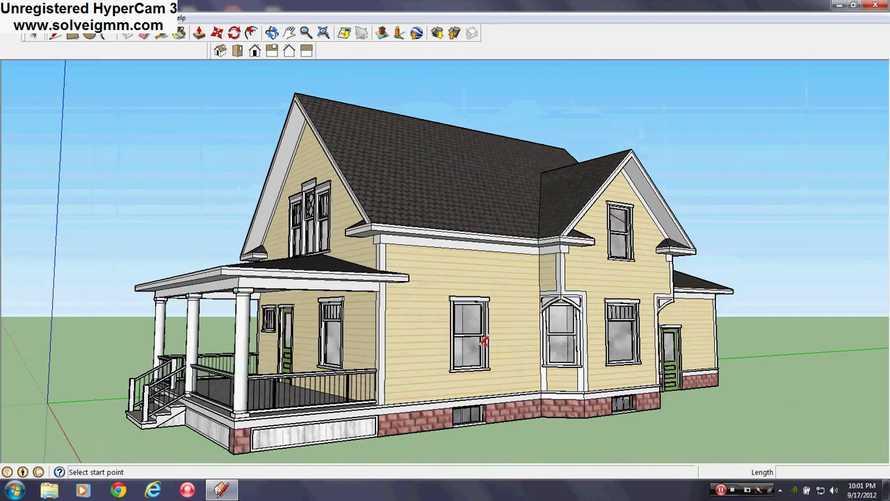
scroll(484, 339, "up", 7)
middle_click_drag(486, 337, 610, 350)
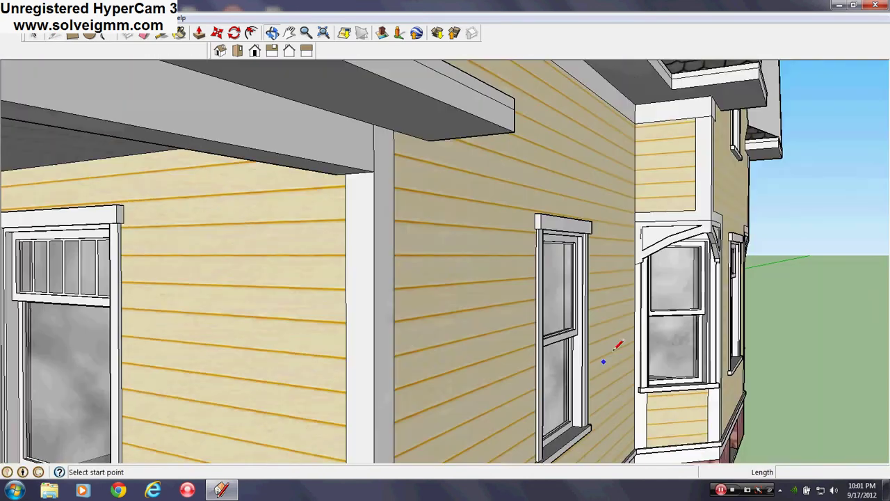
Step: Examine the front facade up close and as a whole, covering the porch, stairs, railings, door and gable windows
scroll(610, 350, "down", 5)
scroll(258, 375, "up", 5)
scroll(226, 282, "up", 7)
middle_click_drag(229, 283, 409, 270)
scroll(384, 274, "down", 4)
scroll(299, 304, "down", 6)
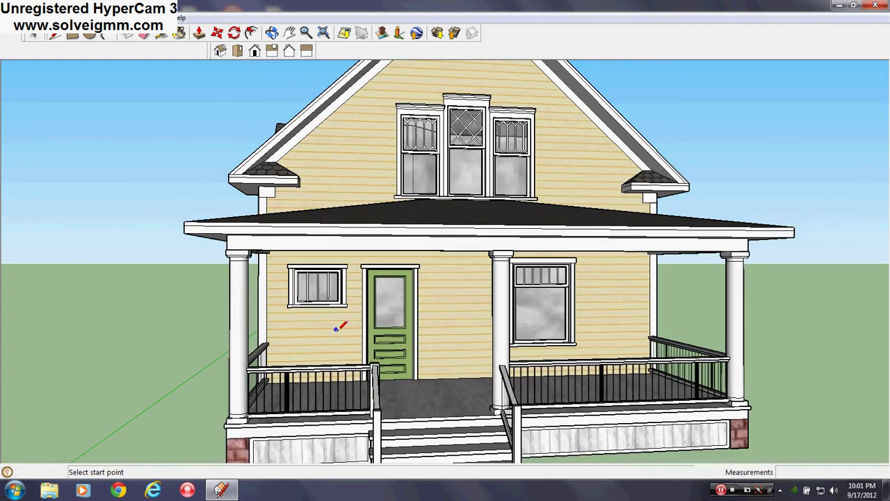
middle_click_drag(342, 324, 368, 298)
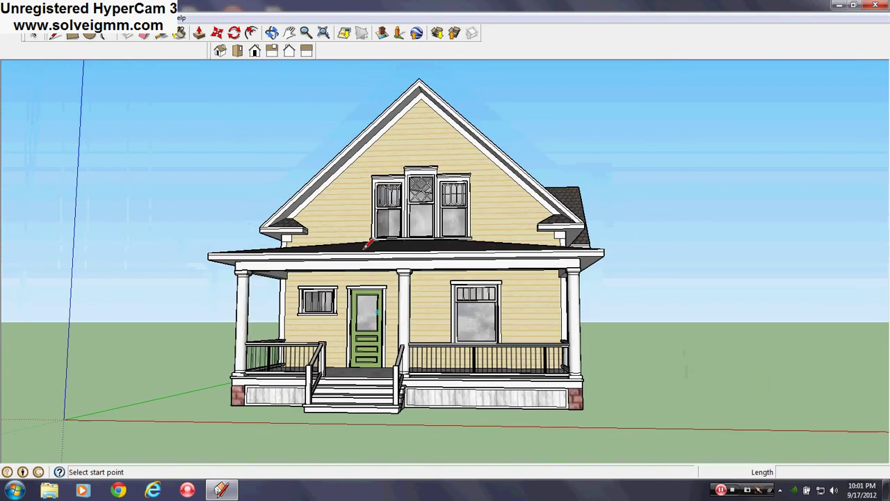
scroll(369, 298, "up", 2)
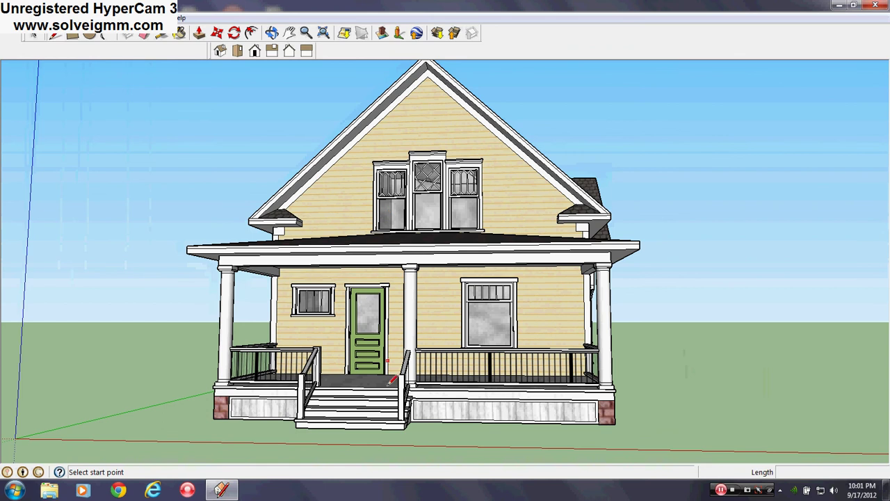
scroll(390, 385, "down", 1)
scroll(363, 285, "up", 1)
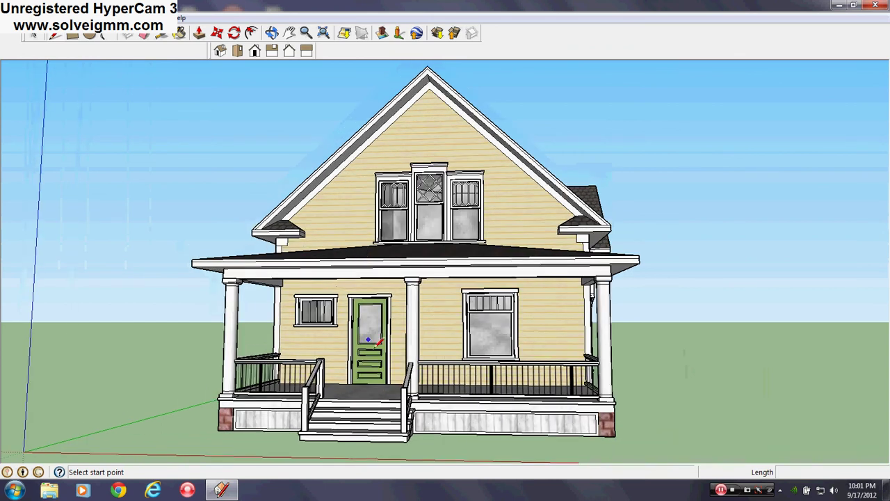